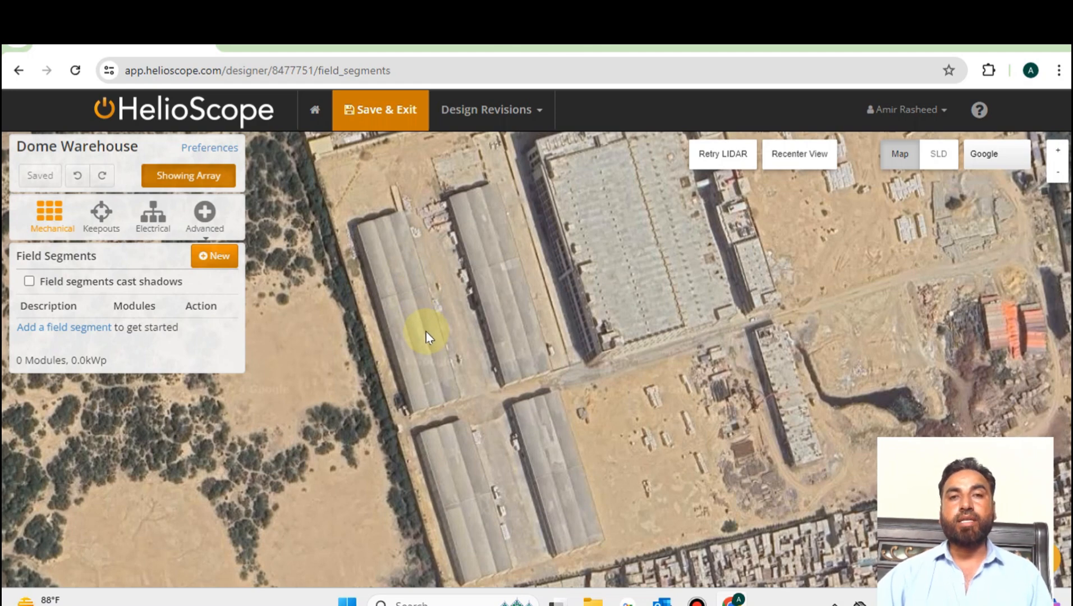
{"action": "left_click_drag", "start_coordinate": [440, 340], "coordinate": [439, 328]}
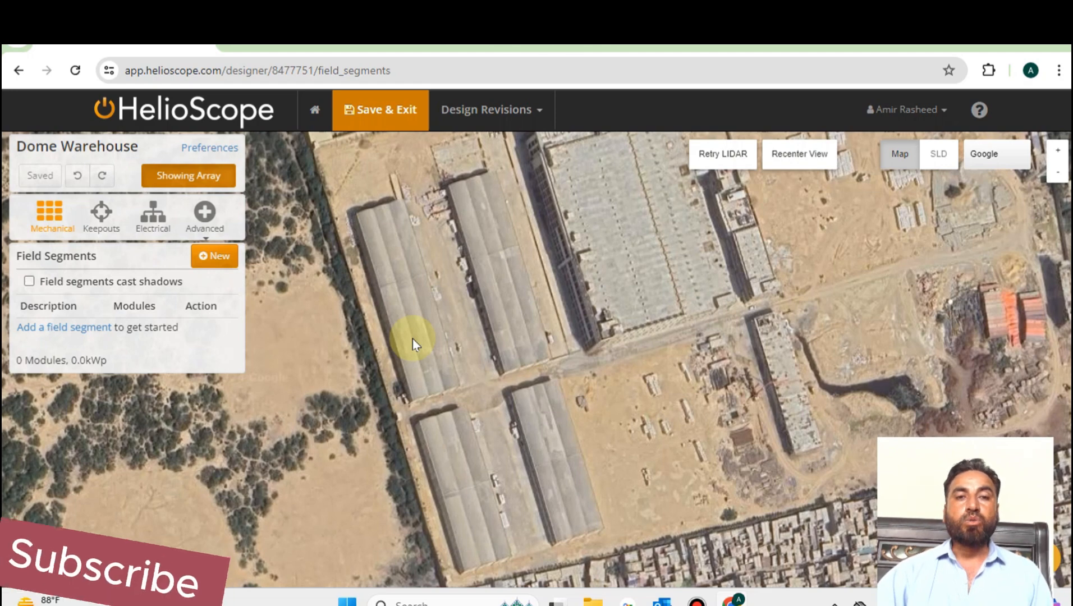
{"action": "mouse_move", "coordinate": [428, 383]}
{"action": "left_mouse_down"}
{"action": "mouse_move", "coordinate": [404, 353]}
{"action": "mouse_move", "coordinate": [421, 385]}
{"action": "left_mouse_up"}
Step: Search Google Images for "dome shell type roofs" in a new browser tab and look through the pictures
{"action": "left_click", "coordinate": [240, 46]}
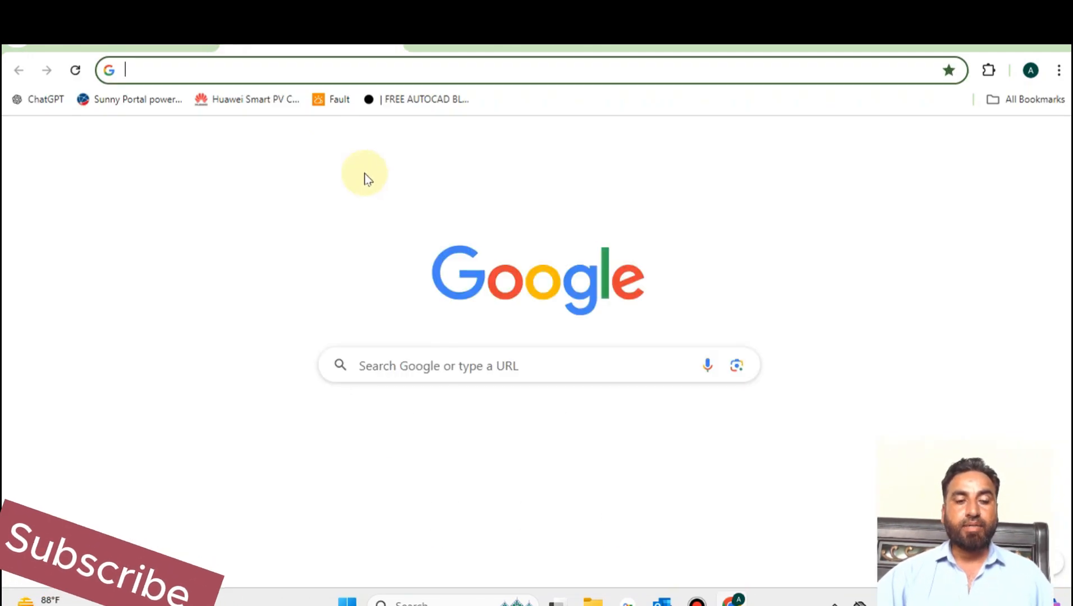
{"action": "type", "text": "dome"}
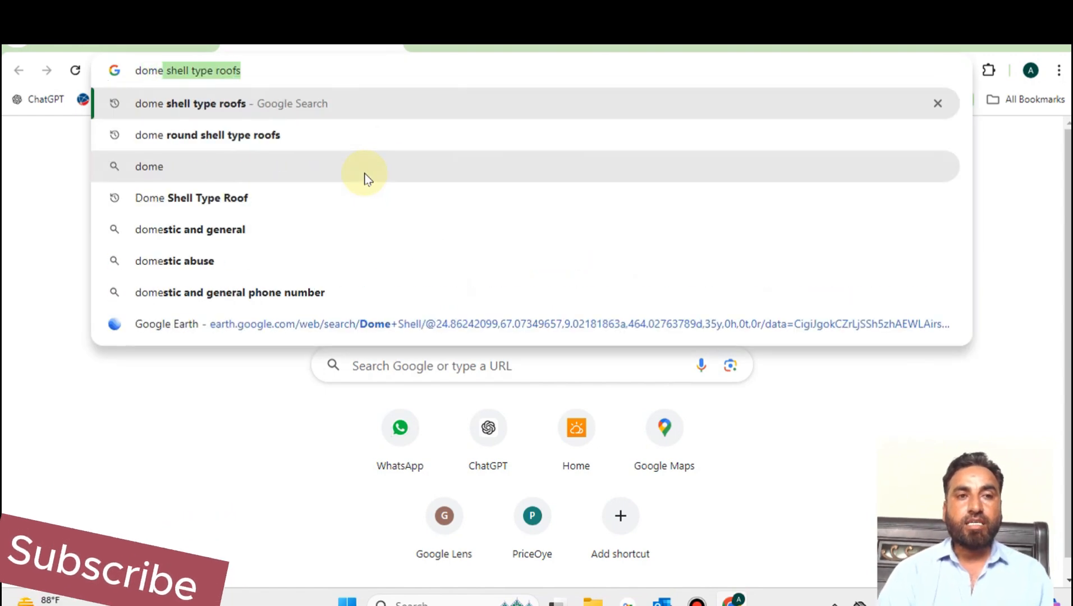
{"action": "key", "text": "Return"}
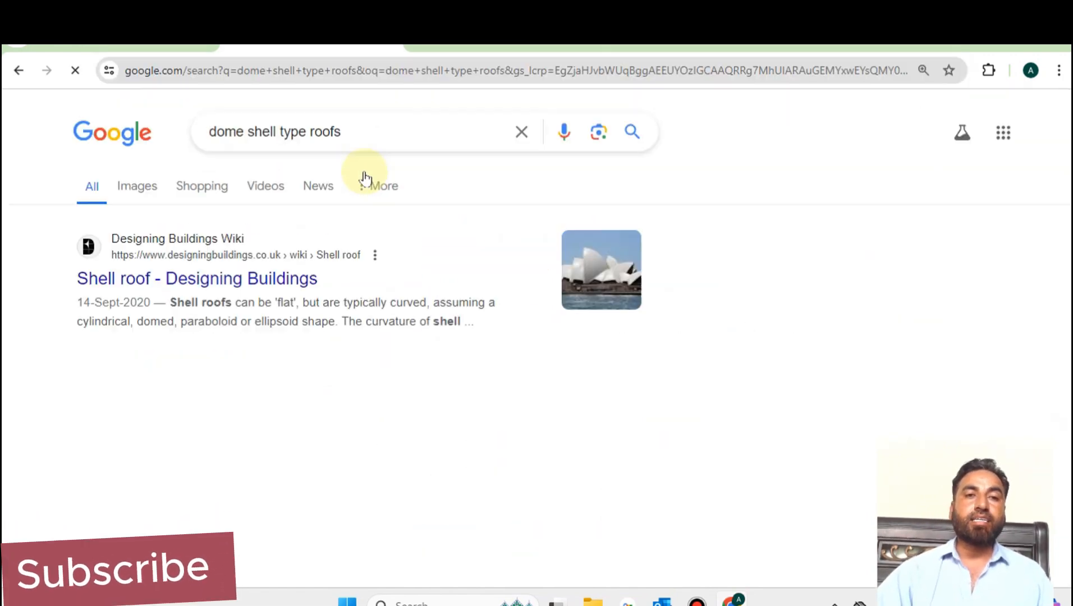
{"action": "left_click", "coordinate": [144, 190]}
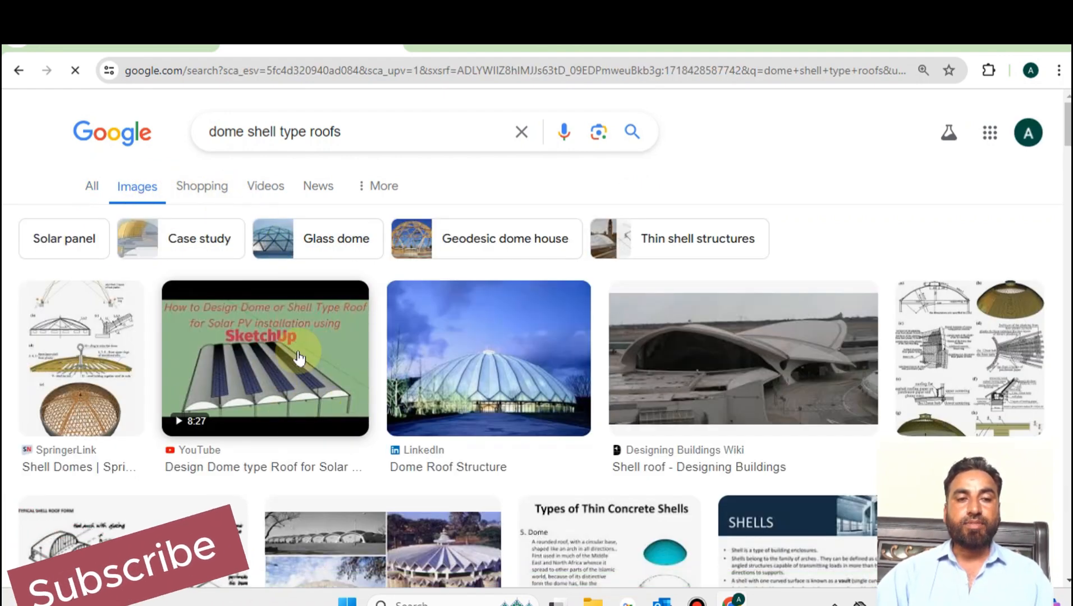
{"action": "scroll", "coordinate": [359, 380], "scroll_direction": "down", "scroll_amount": 2}
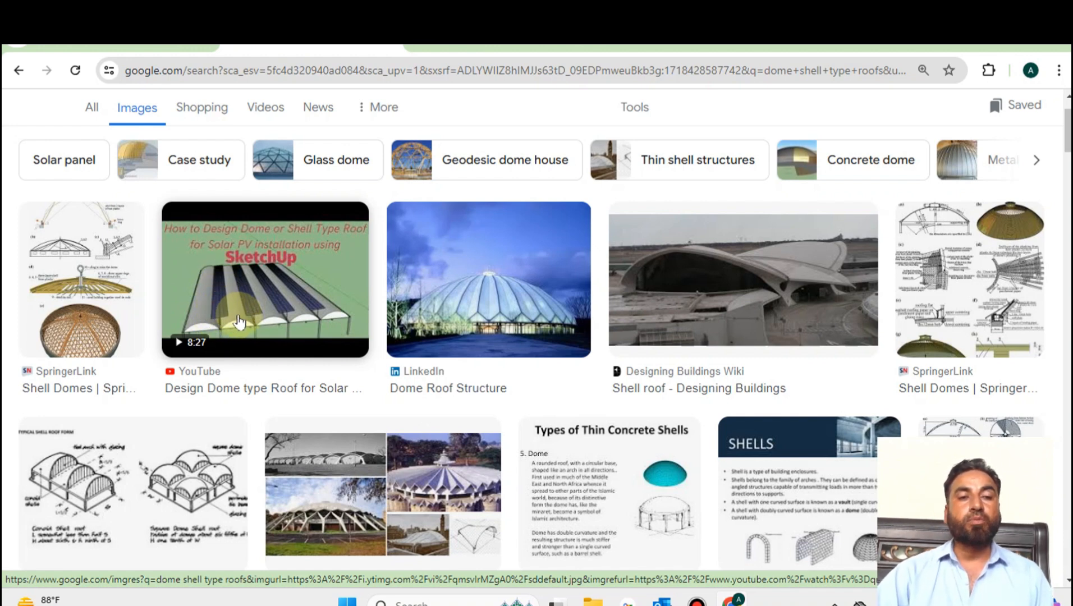
Step: Compare the dome roof reference images with the warehouses in the HelioScope design, ending on the design map
{"action": "left_click", "coordinate": [163, 49]}
{"action": "left_click", "coordinate": [263, 49]}
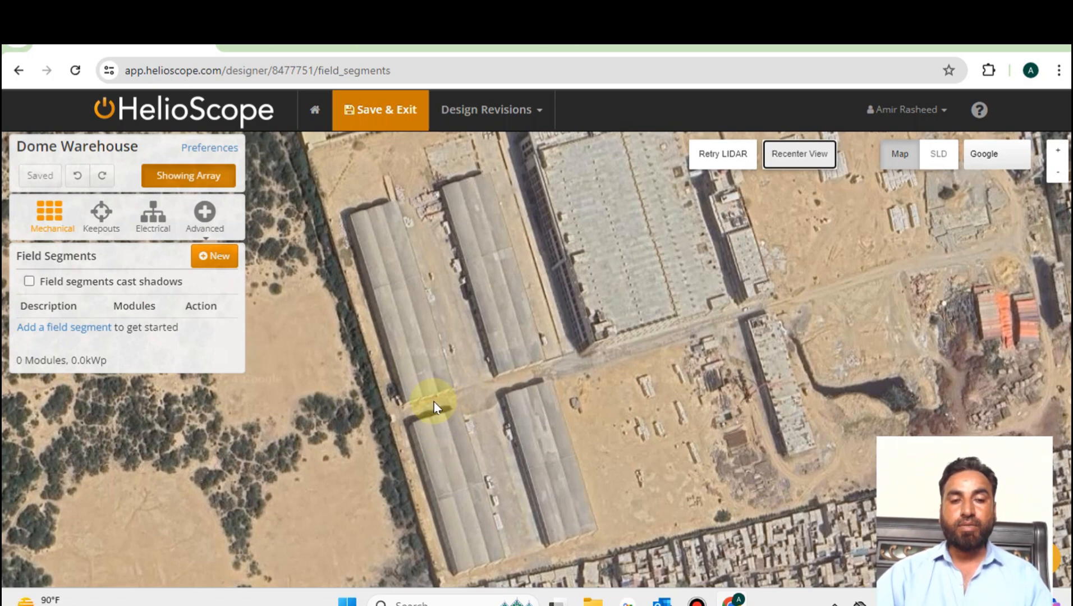
{"action": "left_click", "coordinate": [323, 50]}
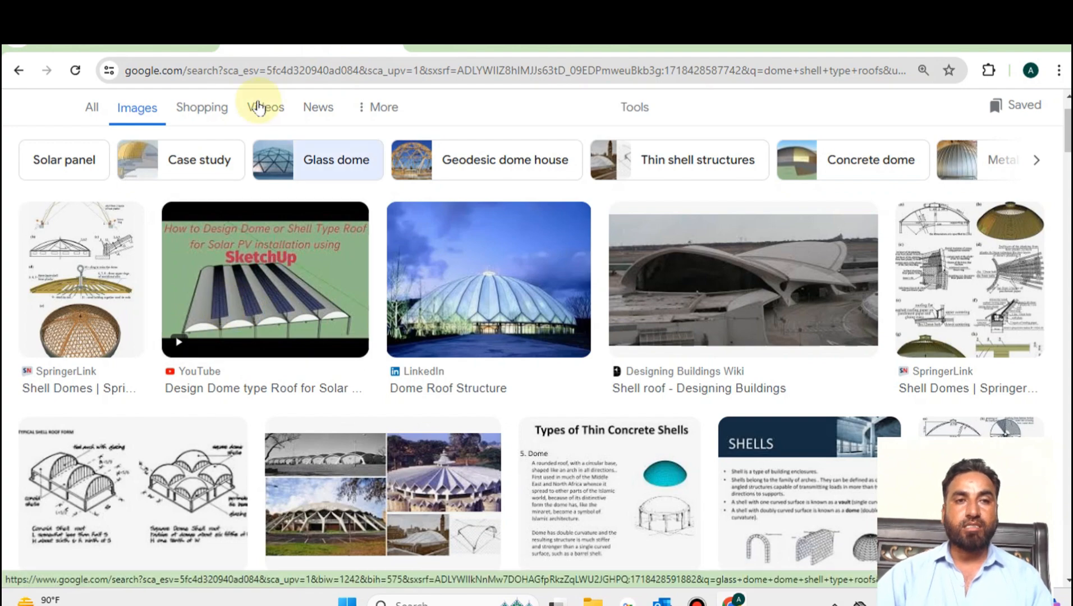
{"action": "left_click", "coordinate": [135, 40]}
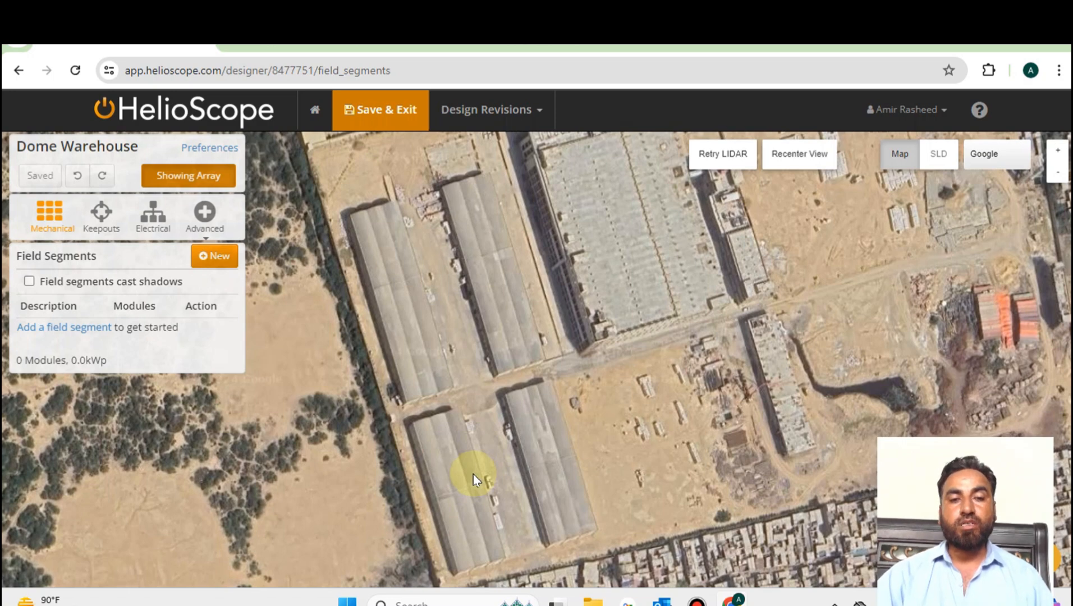
Step: Examine the long curved warehouse roofs on the satellite map
{"action": "left_click_drag", "start_coordinate": [445, 355], "coordinate": [410, 427]}
{"action": "scroll", "coordinate": [441, 397], "scroll_direction": "up", "scroll_amount": 1}
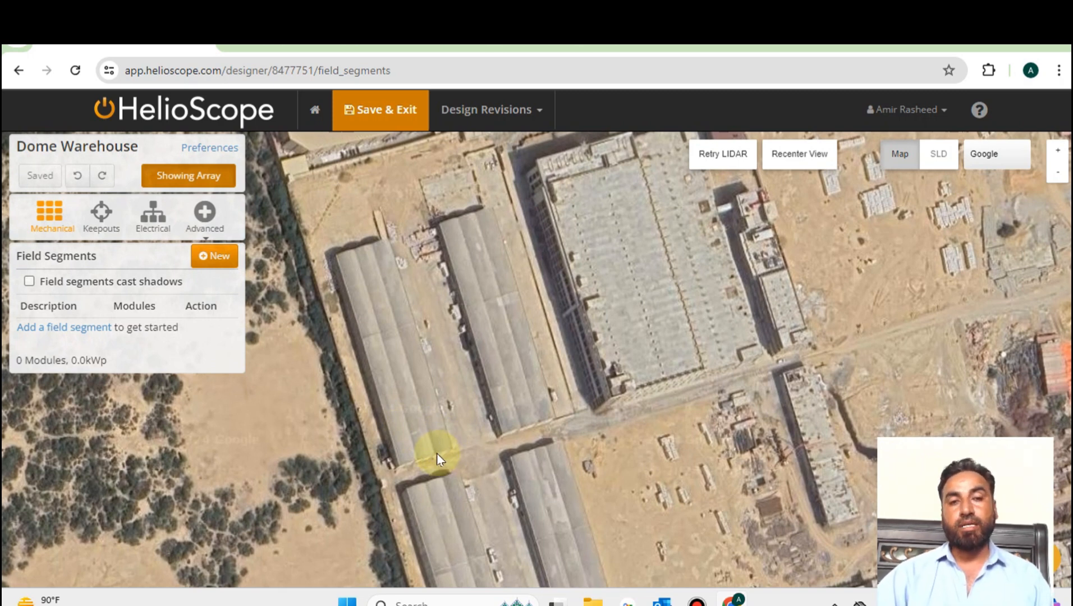
{"action": "left_click_drag", "start_coordinate": [436, 450], "coordinate": [436, 445]}
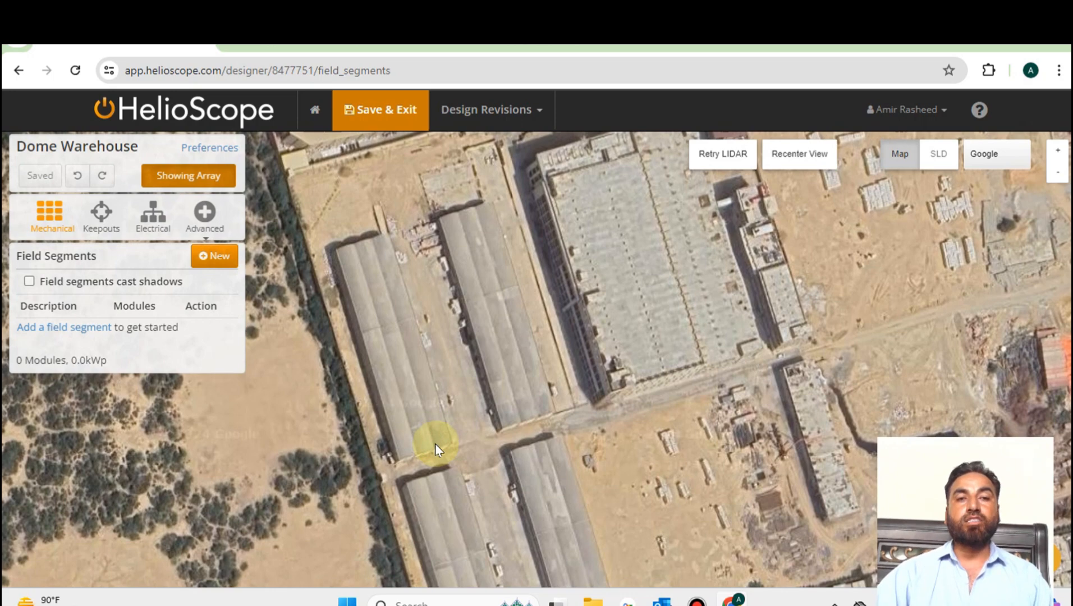
{"action": "scroll", "coordinate": [441, 392], "scroll_direction": "up", "scroll_amount": 1}
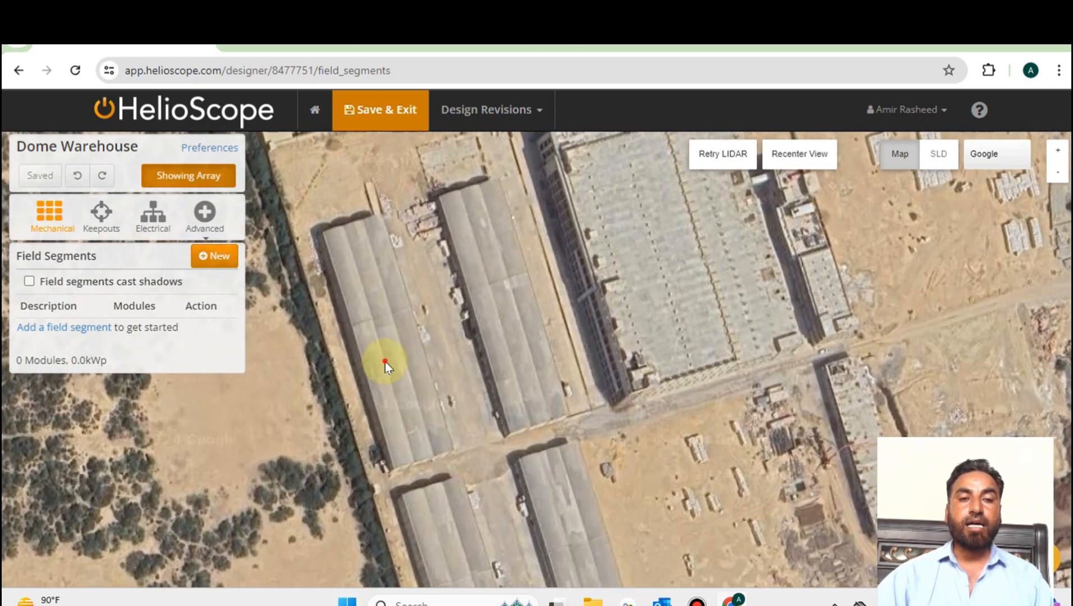
{"action": "left_click_drag", "start_coordinate": [385, 362], "coordinate": [434, 379]}
{"action": "scroll", "coordinate": [475, 429], "scroll_direction": "up", "scroll_amount": 1}
{"action": "left_click_drag", "start_coordinate": [511, 416], "coordinate": [455, 449]}
{"action": "left_click_drag", "start_coordinate": [367, 357], "coordinate": [451, 345]}
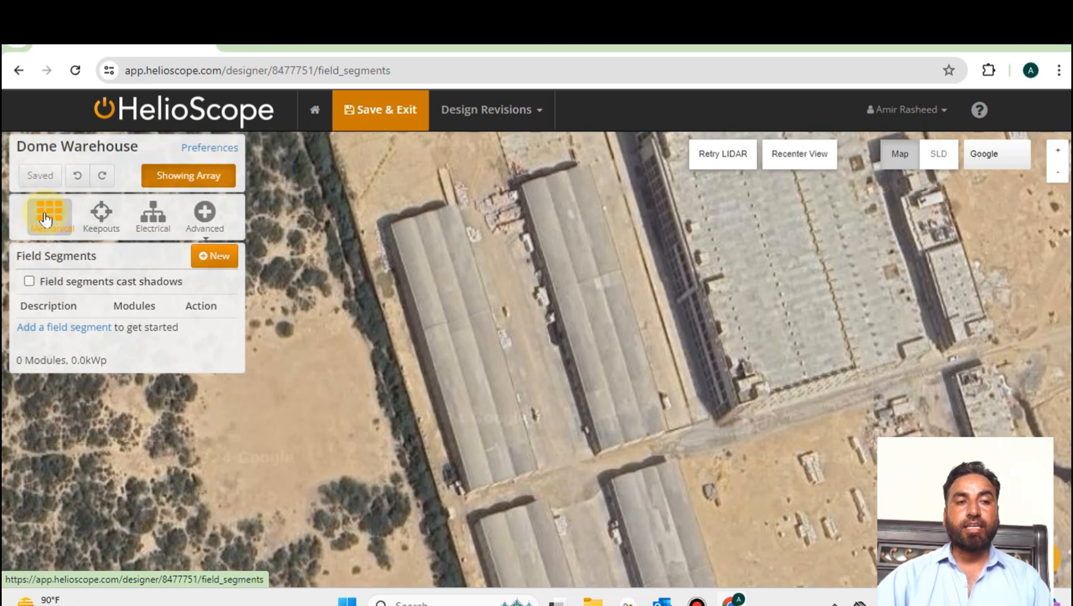
Step: Start a new field segment and place its first edge, about 97.3 ft long, across the upper end of the leftmost upper warehouse roof
{"action": "left_click", "coordinate": [215, 259]}
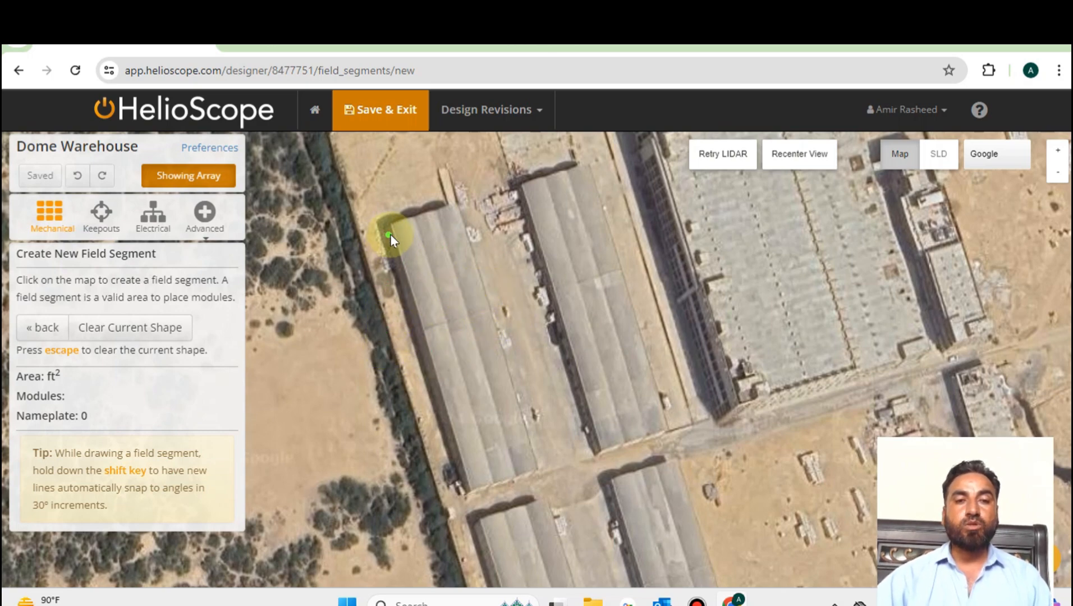
{"action": "scroll", "coordinate": [390, 235], "scroll_direction": "up", "scroll_amount": 4}
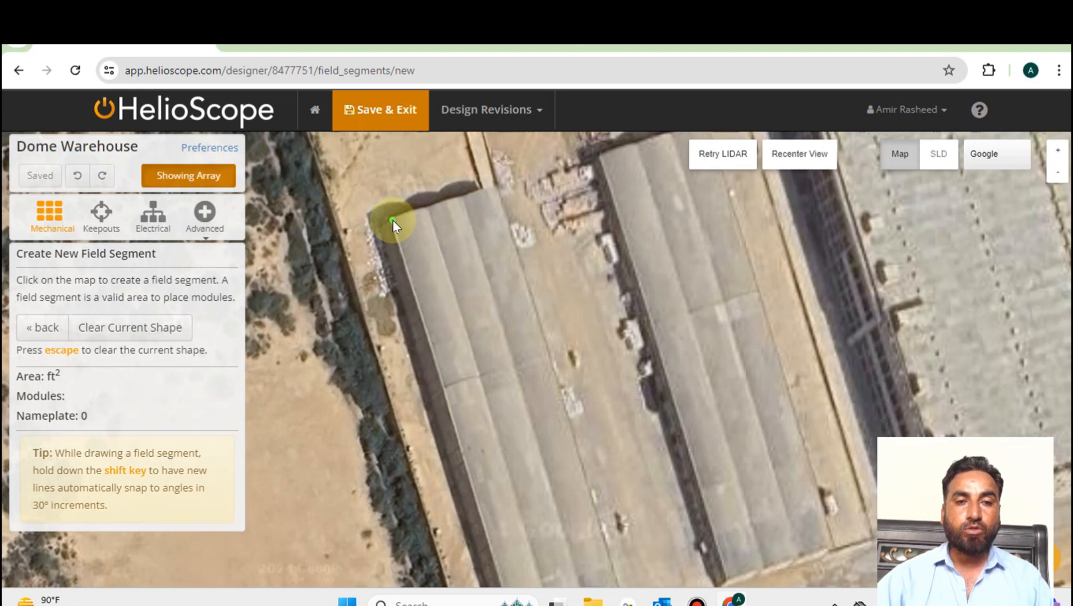
{"action": "left_click", "coordinate": [392, 219]}
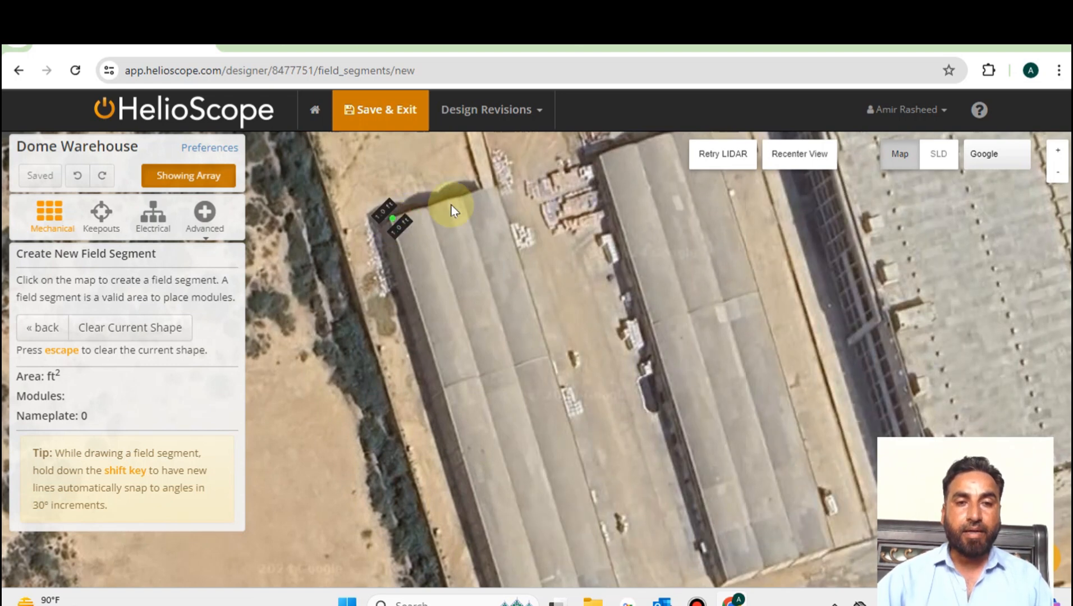
{"action": "left_click", "coordinate": [494, 187]}
Step: Place the two lower corners of the warehouse roof, with a long side of about 397.7 ft, and close the field segment outline
{"action": "scroll", "coordinate": [503, 257], "scroll_direction": "down", "scroll_amount": 2}
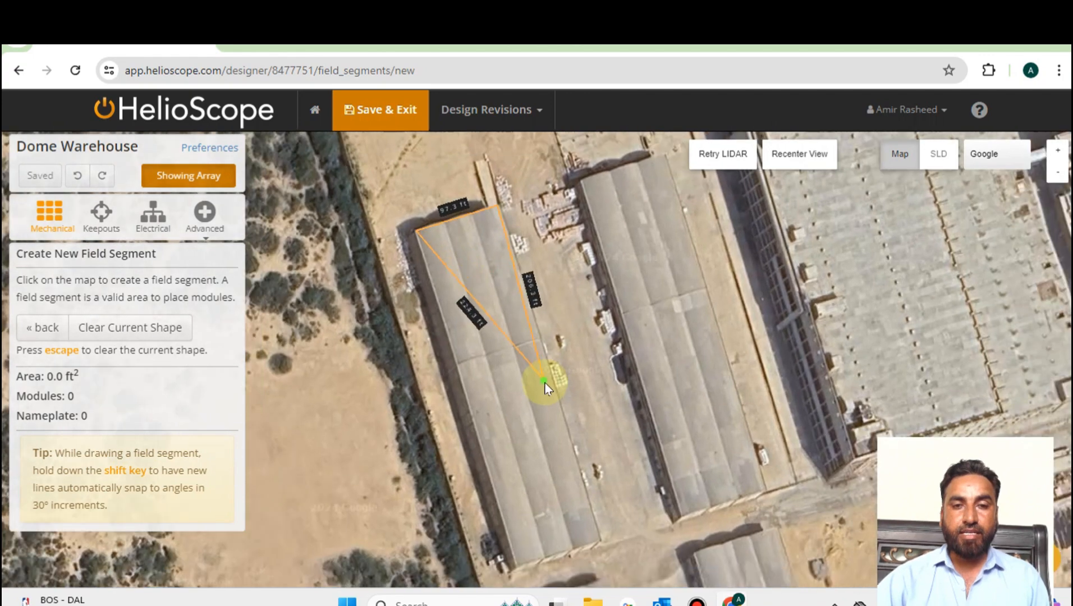
{"action": "left_click_drag", "start_coordinate": [545, 382], "coordinate": [527, 314]}
{"action": "left_click_drag", "start_coordinate": [539, 413], "coordinate": [530, 334]}
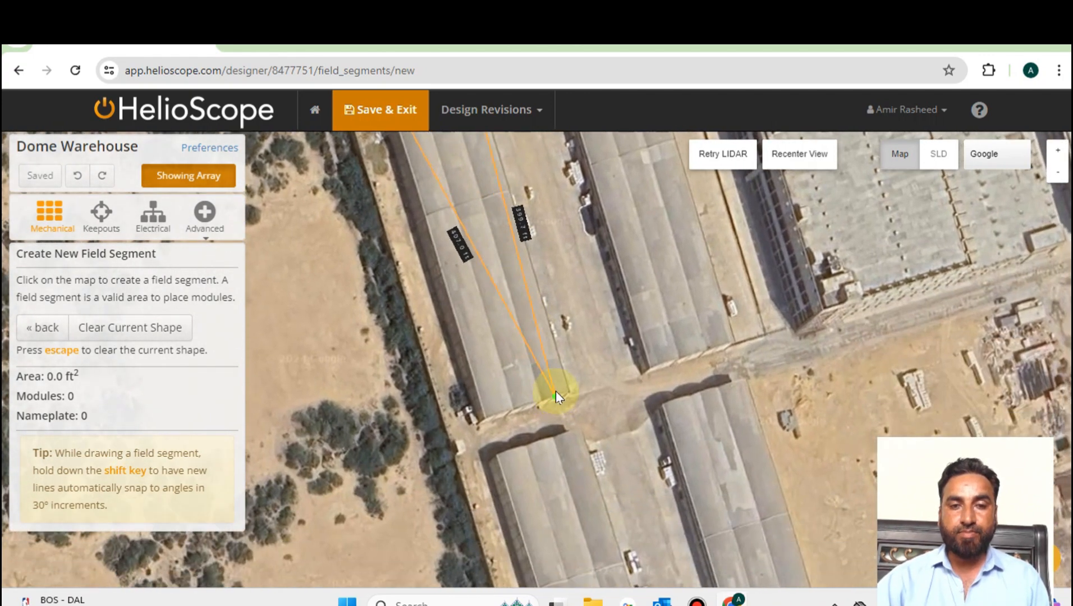
{"action": "scroll", "coordinate": [556, 390], "scroll_direction": "up", "scroll_amount": 4}
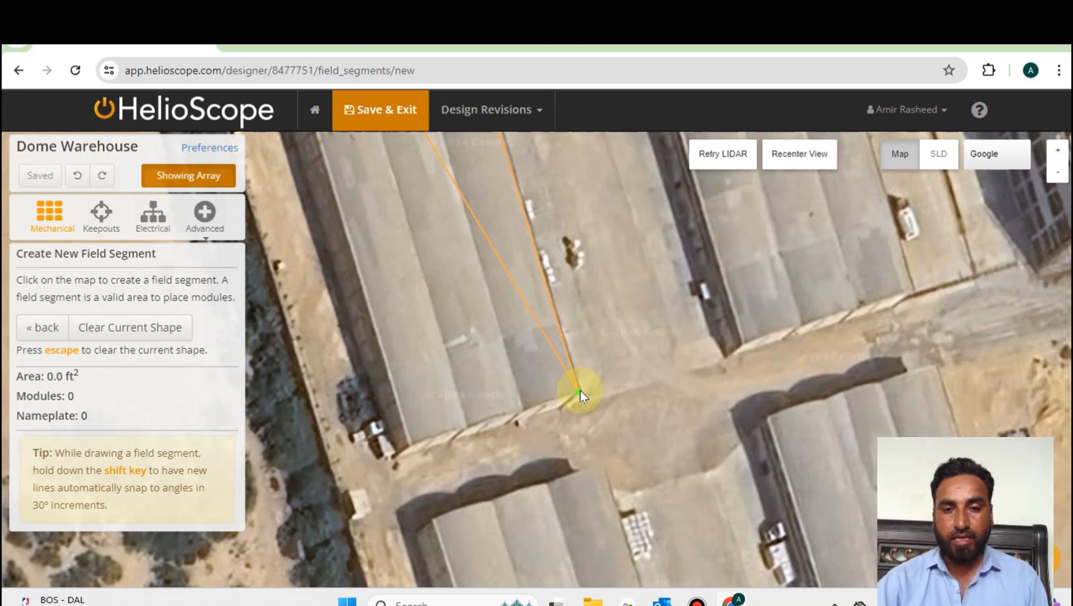
{"action": "left_click", "coordinate": [581, 390]}
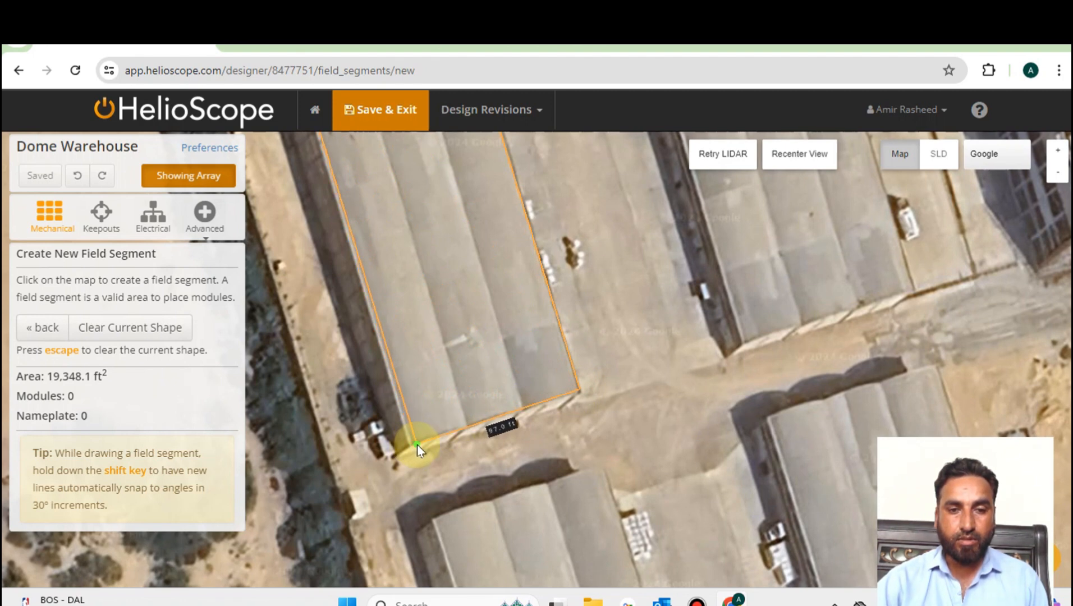
{"action": "left_click", "coordinate": [416, 445]}
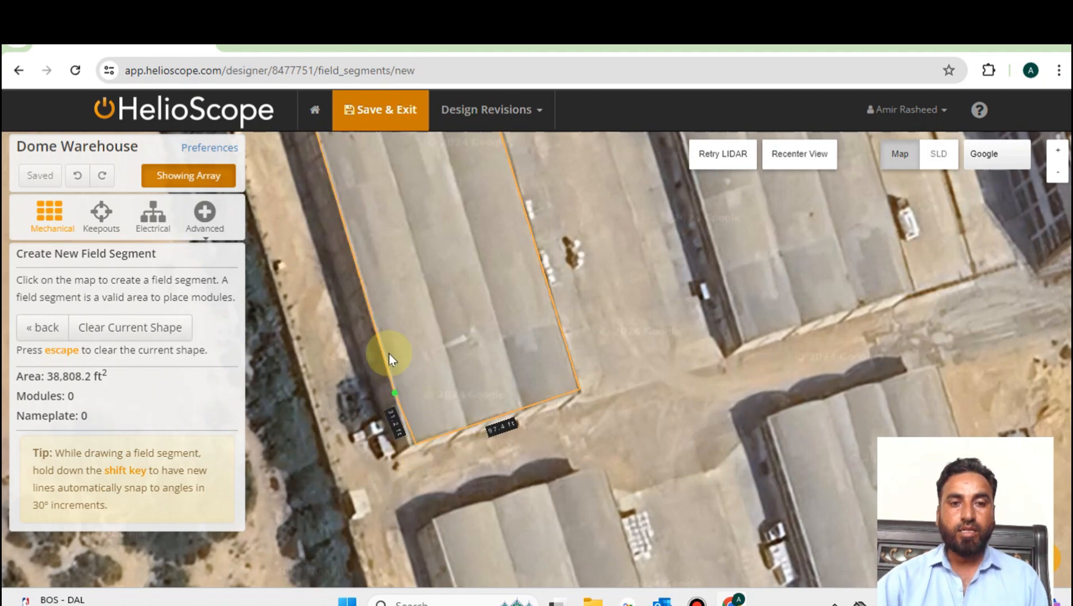
{"action": "scroll", "coordinate": [383, 284], "scroll_direction": "down", "scroll_amount": 3}
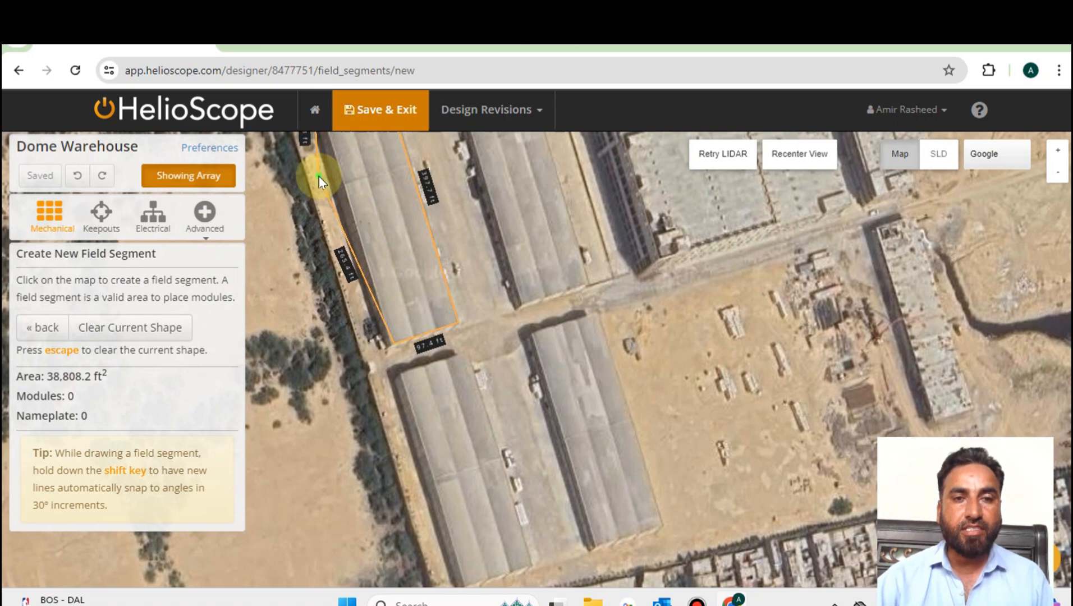
{"action": "left_click_drag", "start_coordinate": [327, 190], "coordinate": [416, 399]}
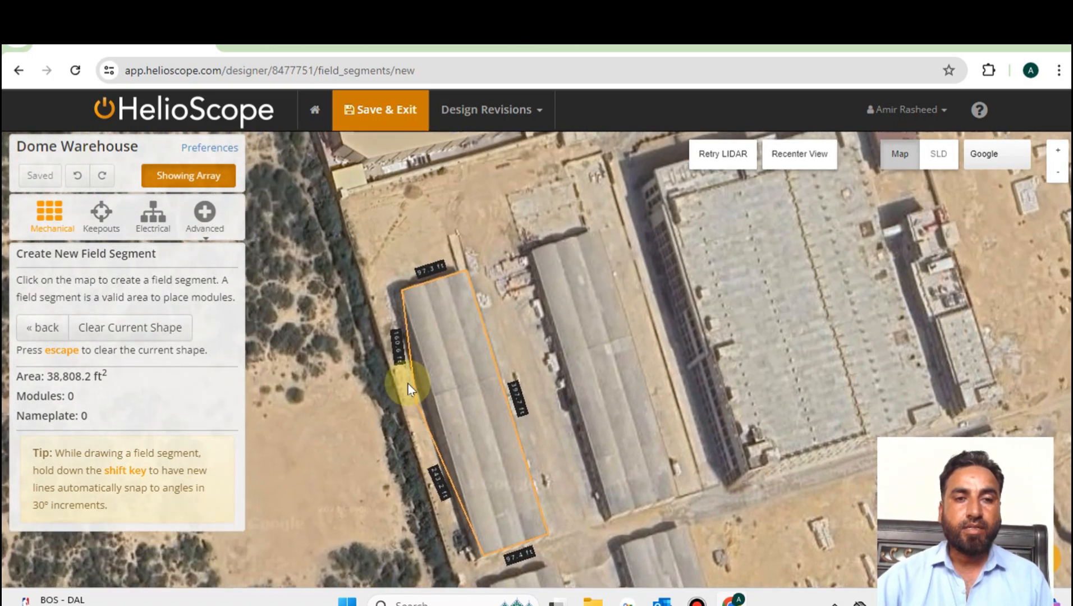
{"action": "left_click", "coordinate": [403, 291]}
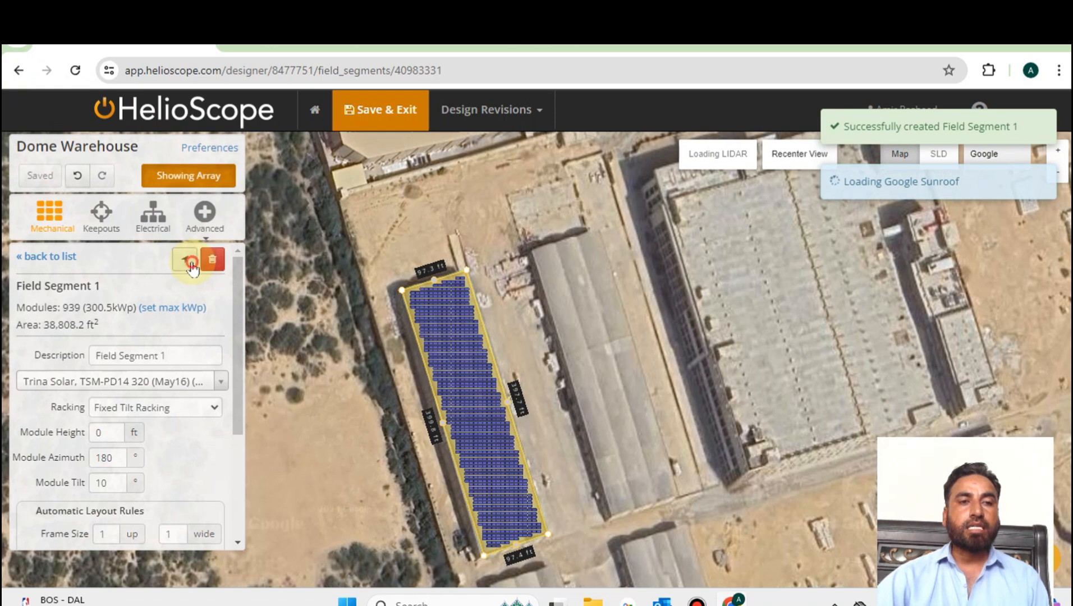
Step: Zoom the map to Field Segment 1 and inspect the modules along its lower edge
{"action": "left_click", "coordinate": [185, 259]}
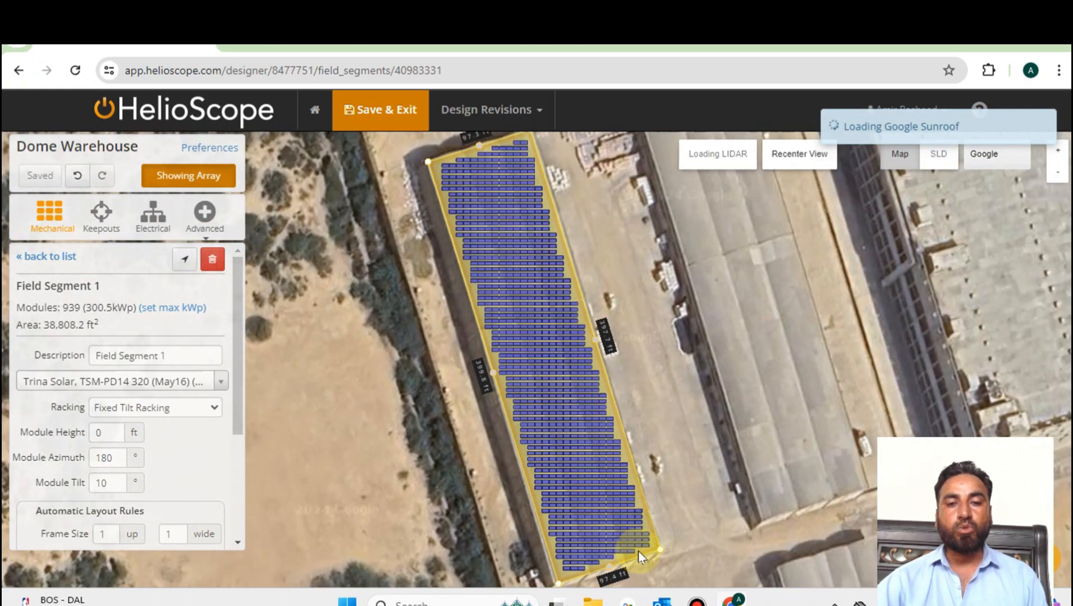
{"action": "left_click_drag", "start_coordinate": [662, 521], "coordinate": [609, 382]}
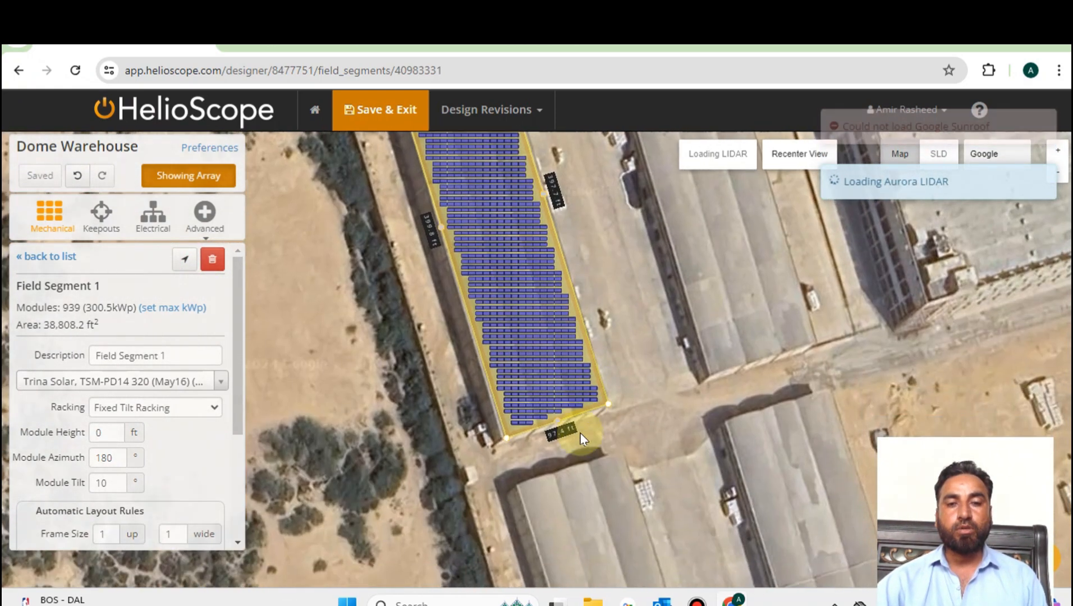
{"action": "scroll", "coordinate": [553, 425], "scroll_direction": "up", "scroll_amount": 2}
{"action": "scroll", "coordinate": [554, 423], "scroll_direction": "up", "scroll_amount": 2}
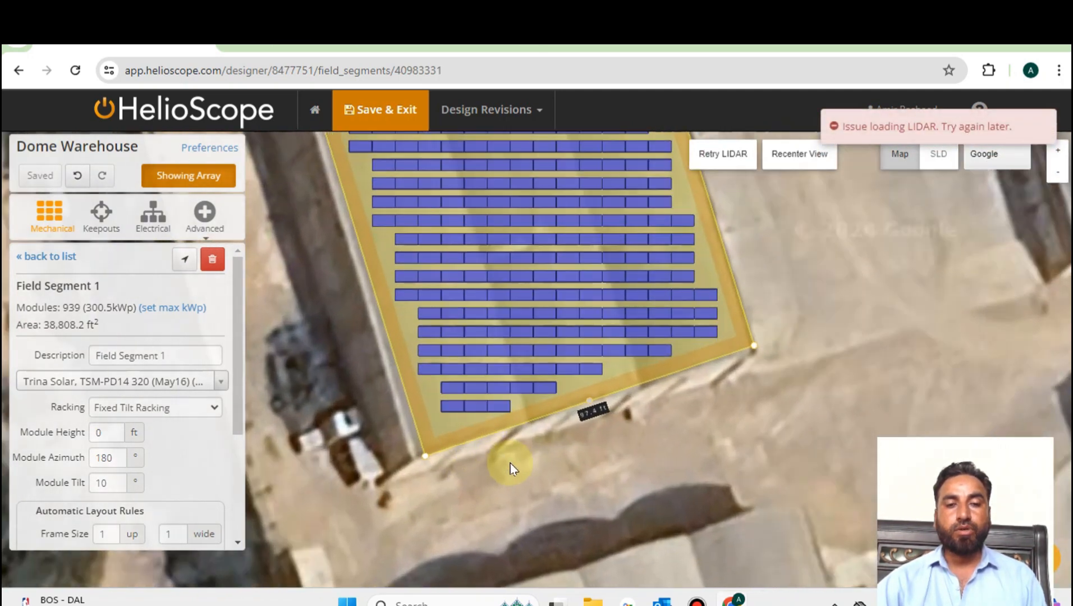
{"action": "left_click", "coordinate": [493, 451]}
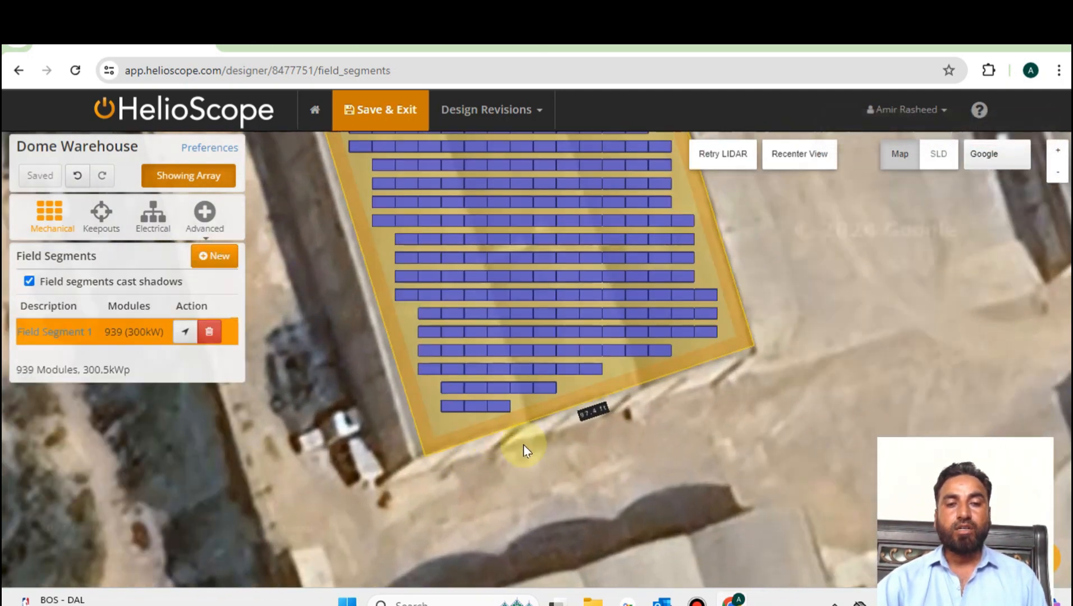
Step: Examine the module rows along the full length of the warehouse roof
{"action": "scroll", "coordinate": [519, 443], "scroll_direction": "down", "scroll_amount": 1}
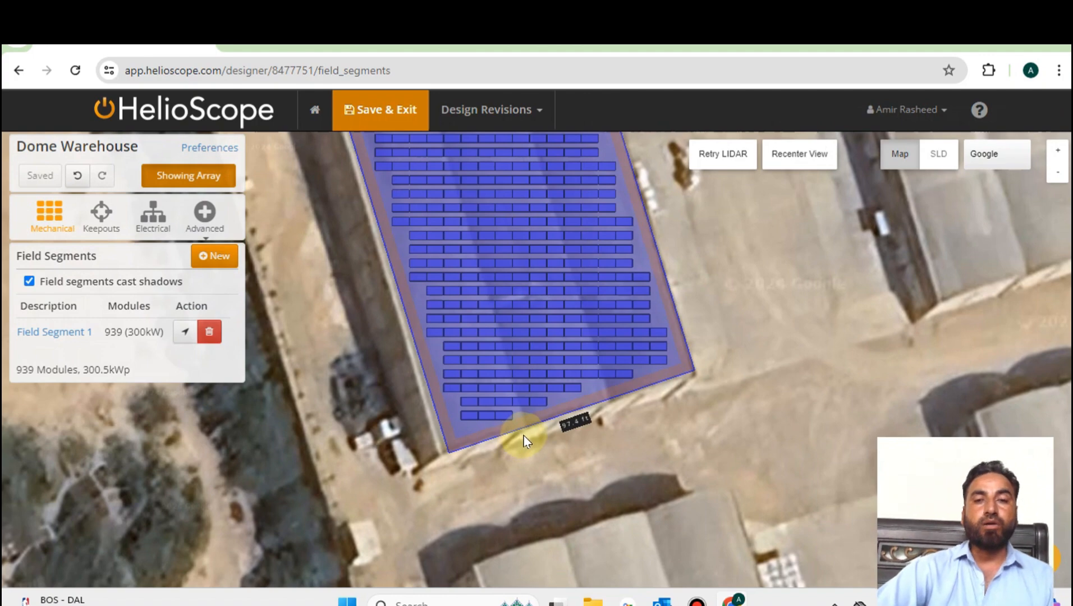
{"action": "scroll", "coordinate": [526, 466], "scroll_direction": "down", "scroll_amount": 1}
{"action": "scroll", "coordinate": [606, 455], "scroll_direction": "down", "scroll_amount": 2}
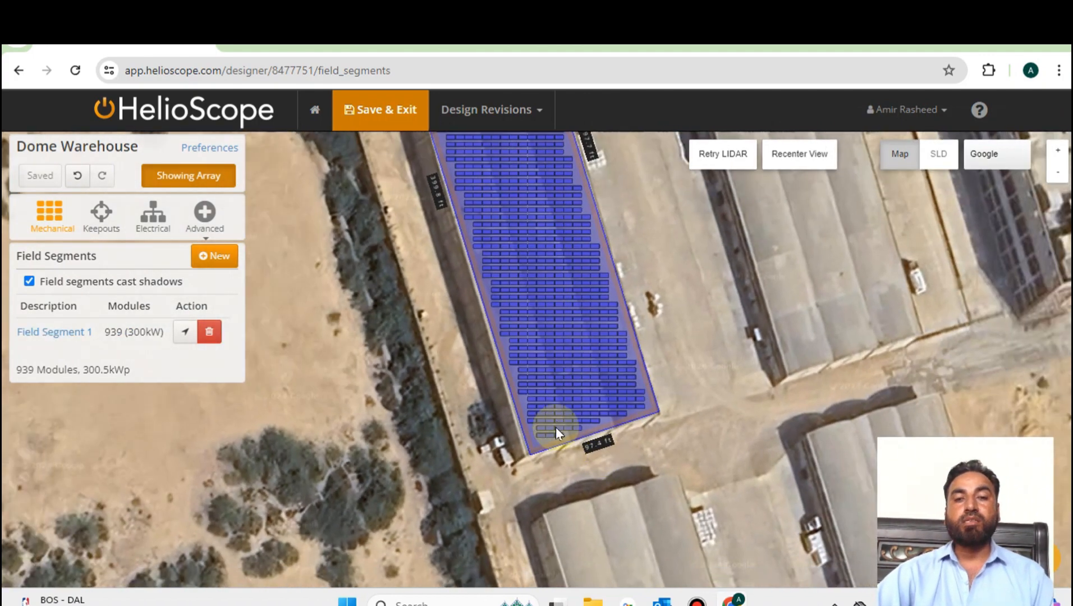
{"action": "left_click", "coordinate": [556, 316]}
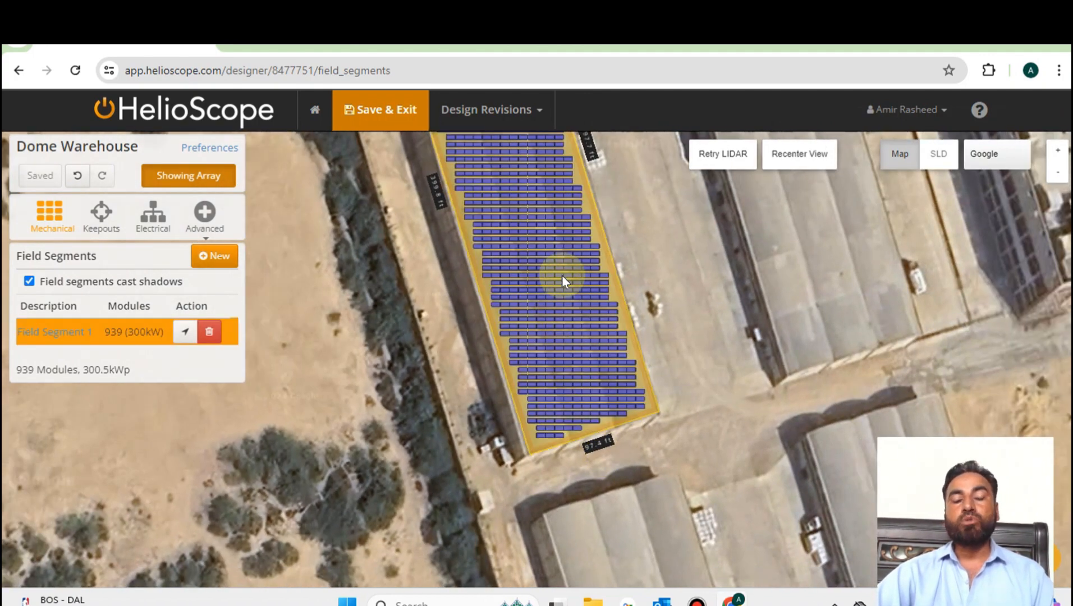
{"action": "left_click_drag", "start_coordinate": [558, 319], "coordinate": [537, 487]}
{"action": "left_click_drag", "start_coordinate": [502, 298], "coordinate": [546, 423]}
{"action": "left_click_drag", "start_coordinate": [532, 340], "coordinate": [528, 312]}
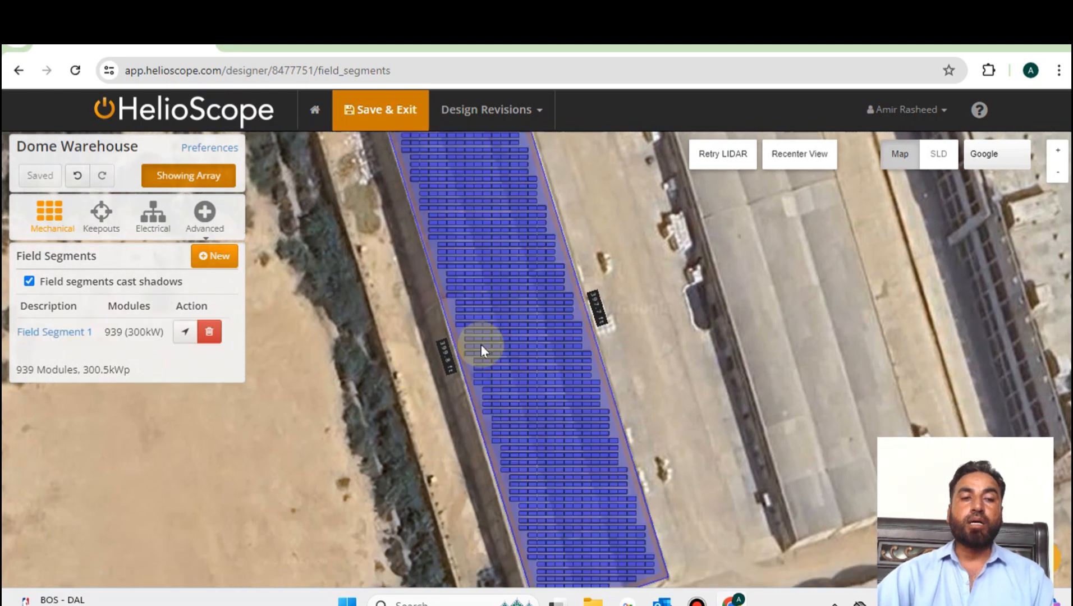
{"action": "scroll", "coordinate": [553, 361], "scroll_direction": "down", "scroll_amount": 1}
{"action": "scroll", "coordinate": [550, 359], "scroll_direction": "down", "scroll_amount": 1}
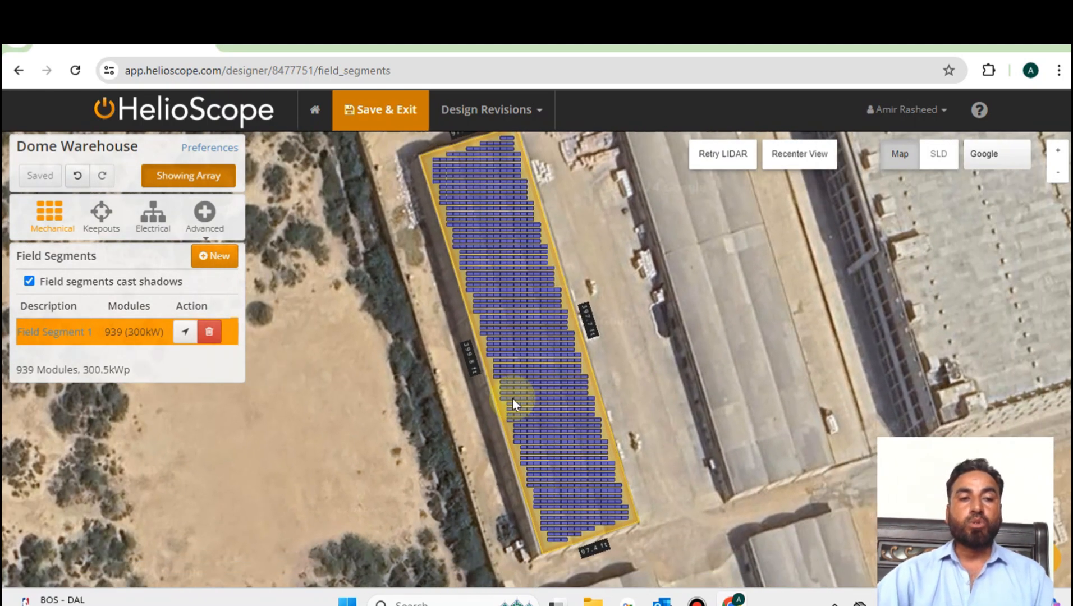
Step: Open Field Segment 1 for editing and set its module height to 25 ft
{"action": "left_click", "coordinate": [53, 336]}
{"action": "left_click", "coordinate": [106, 432]}
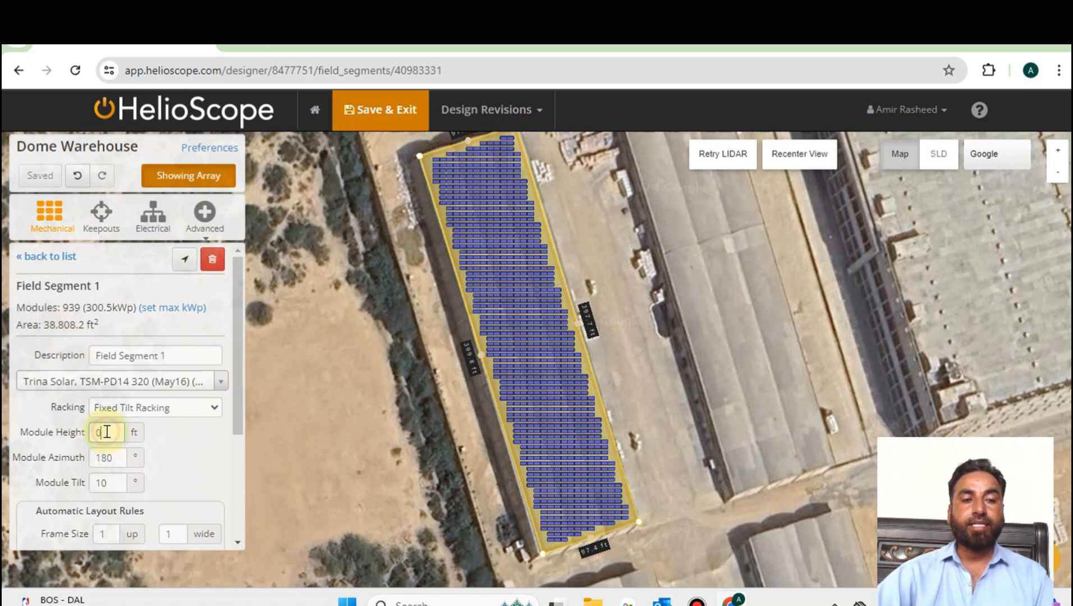
{"action": "key", "text": "BackSpace"}
{"action": "type", "text": "25"}
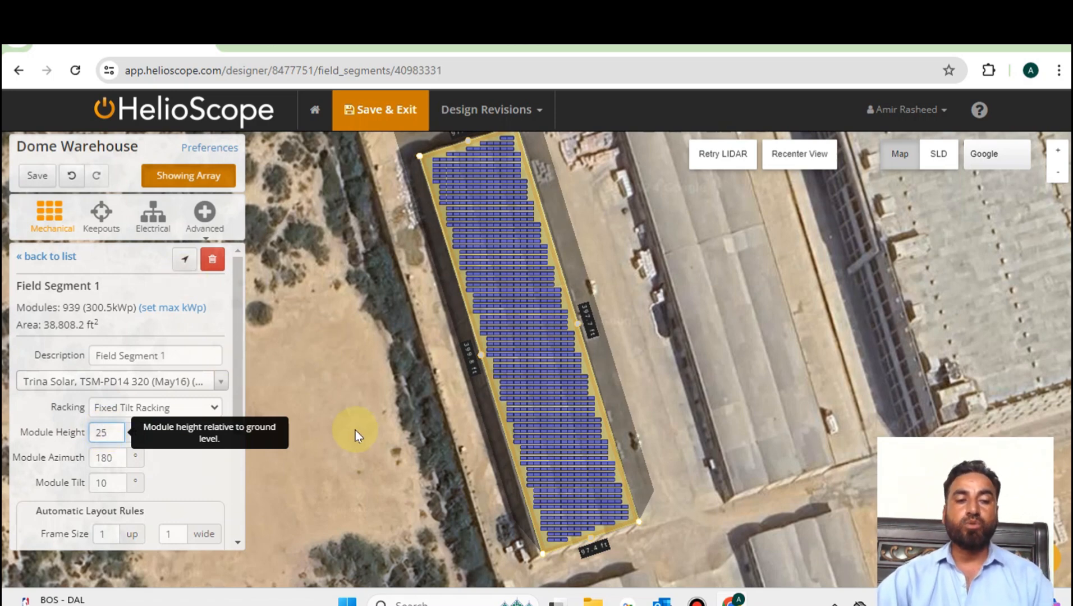
Step: Set Field Segment 1's module azimuth to 165° and leave the segment's settings to check the row alignment on the roof
{"action": "left_click_drag", "start_coordinate": [384, 441], "coordinate": [375, 384]}
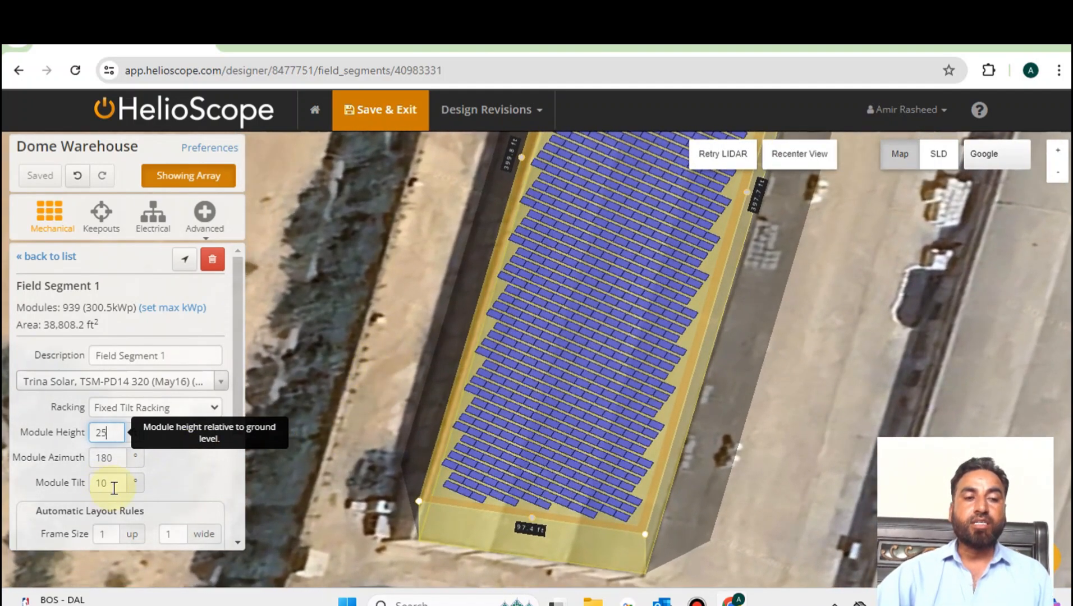
{"action": "left_click", "coordinate": [115, 458]}
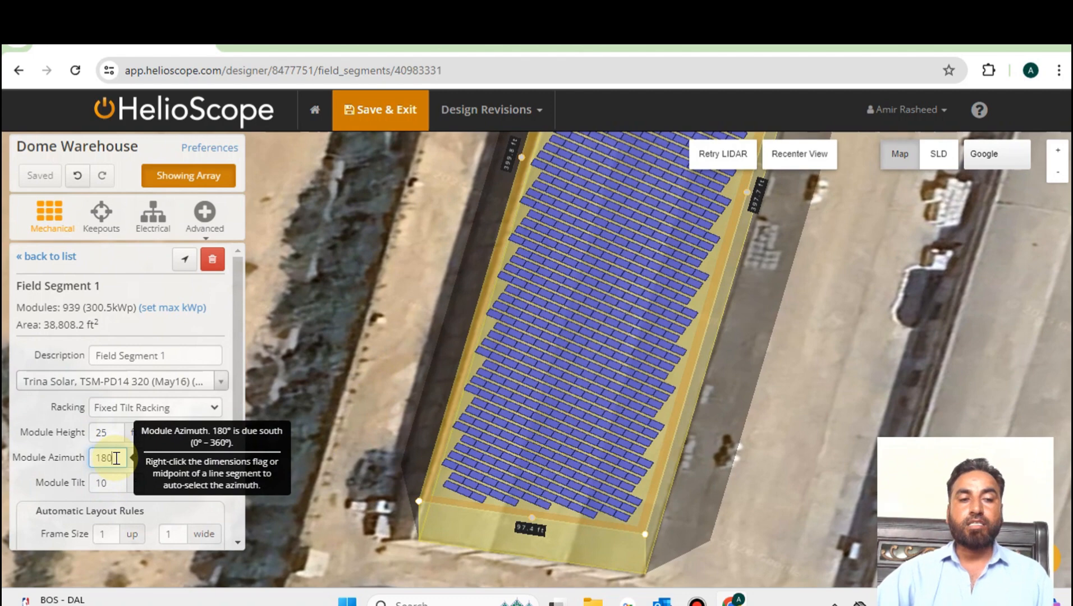
{"action": "key", "text": "BackSpace"}
{"action": "key", "text": "BackSpace"}
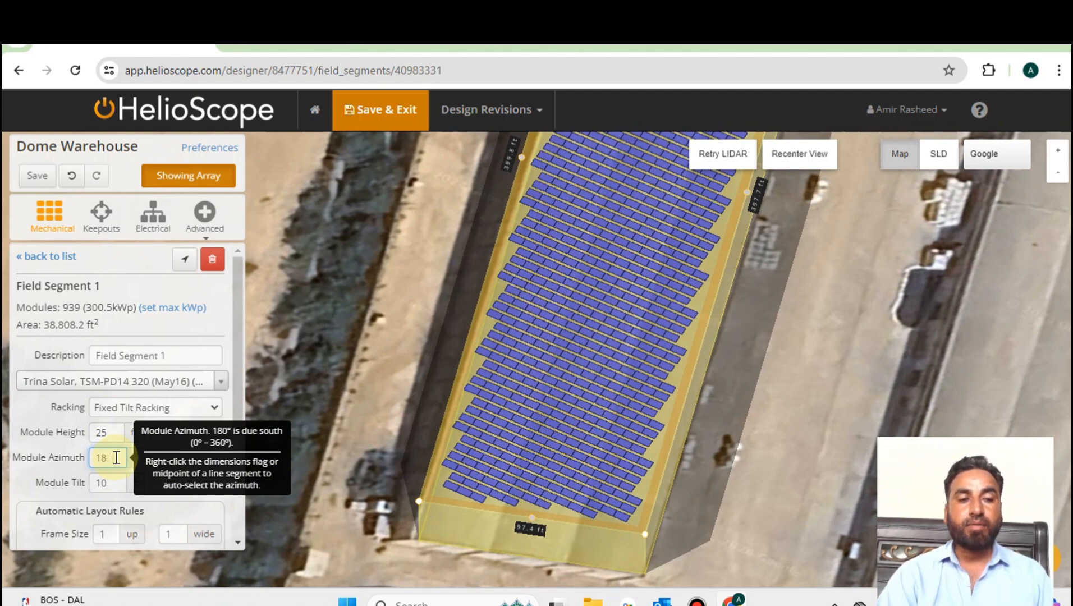
{"action": "type", "text": "65"}
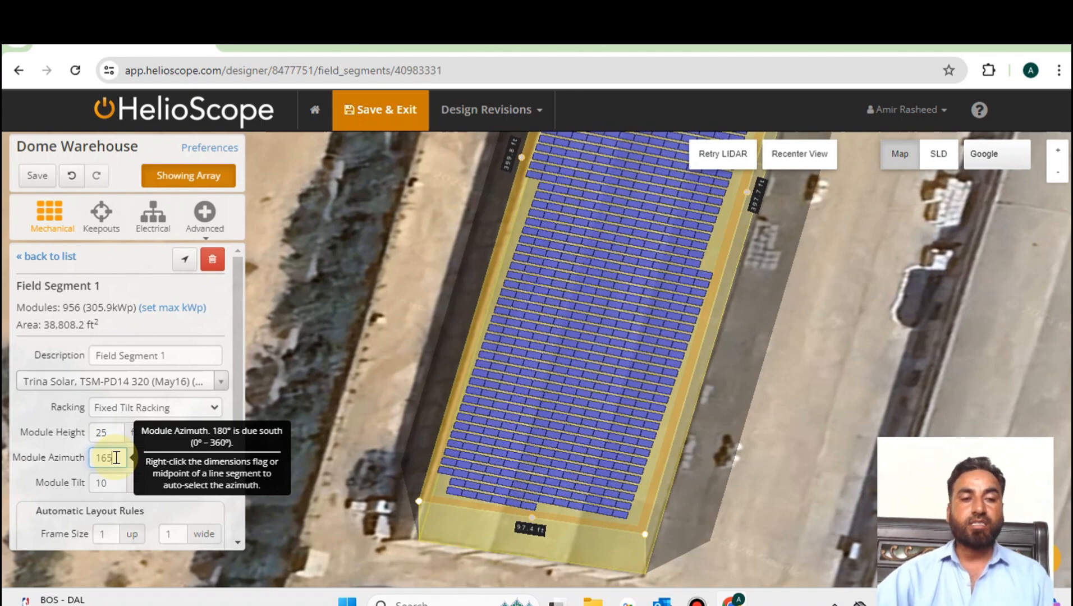
{"action": "left_click", "coordinate": [556, 439]}
{"action": "scroll", "coordinate": [574, 439], "scroll_direction": "up", "scroll_amount": 2}
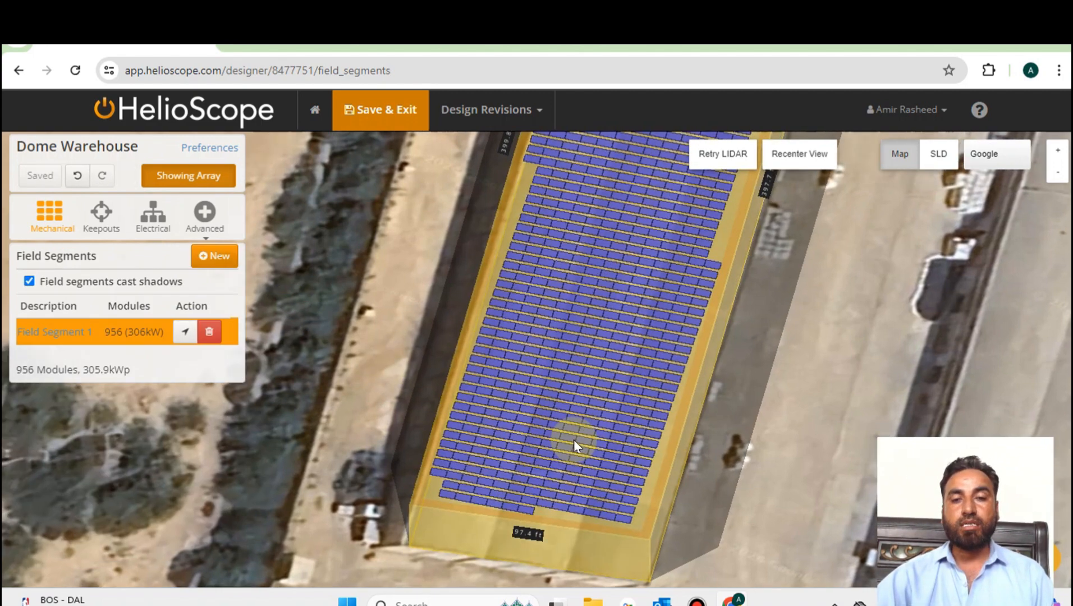
{"action": "scroll", "coordinate": [579, 448], "scroll_direction": "down", "scroll_amount": 4}
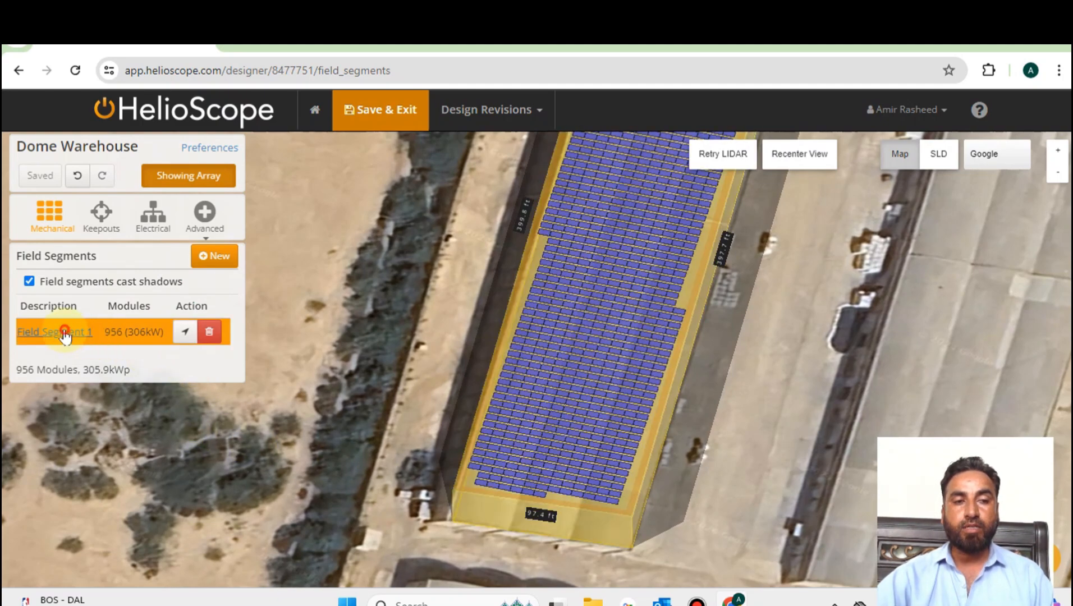
Step: Reopen Field Segment 1 and try module azimuths of 160° and 155°
{"action": "left_click", "coordinate": [65, 332]}
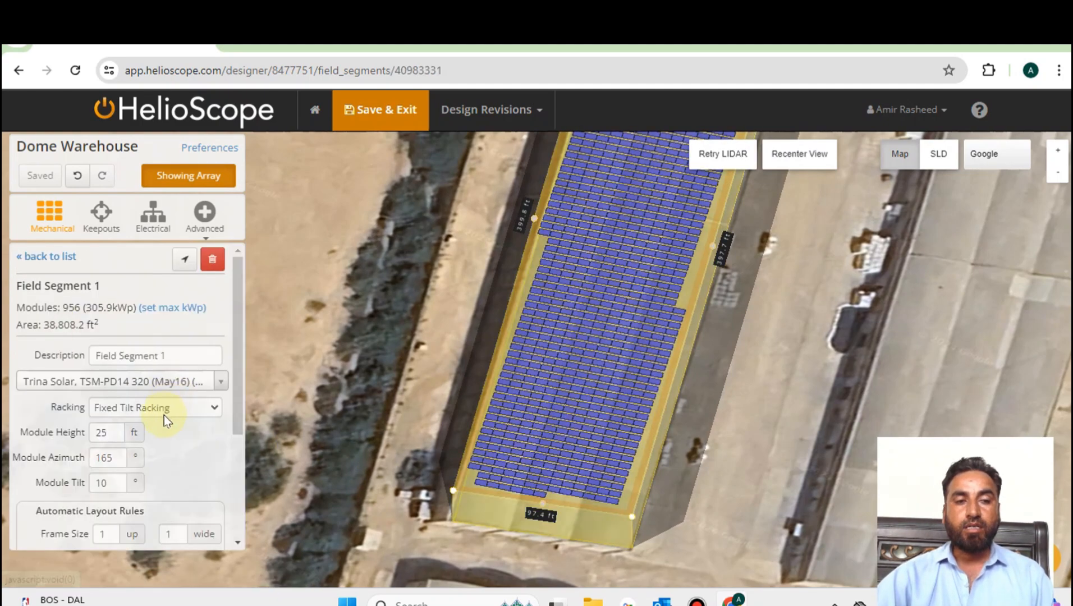
{"action": "left_click", "coordinate": [118, 455]}
{"action": "key", "text": "BackSpace"}
{"action": "type", "text": "0"}
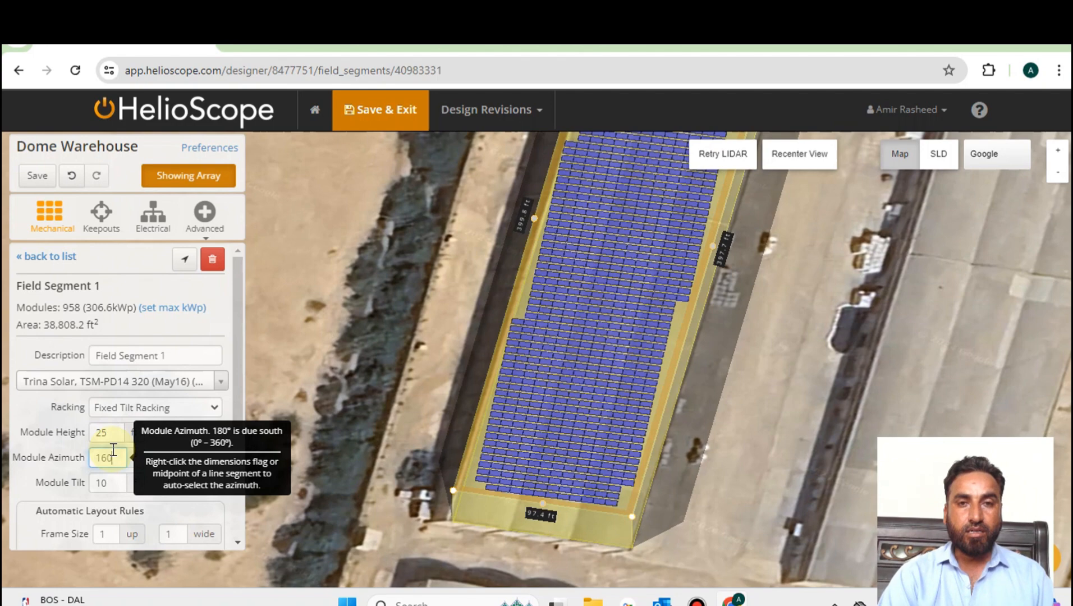
{"action": "key", "text": "BackSpace"}
{"action": "key", "text": "BackSpace"}
{"action": "type", "text": "55"}
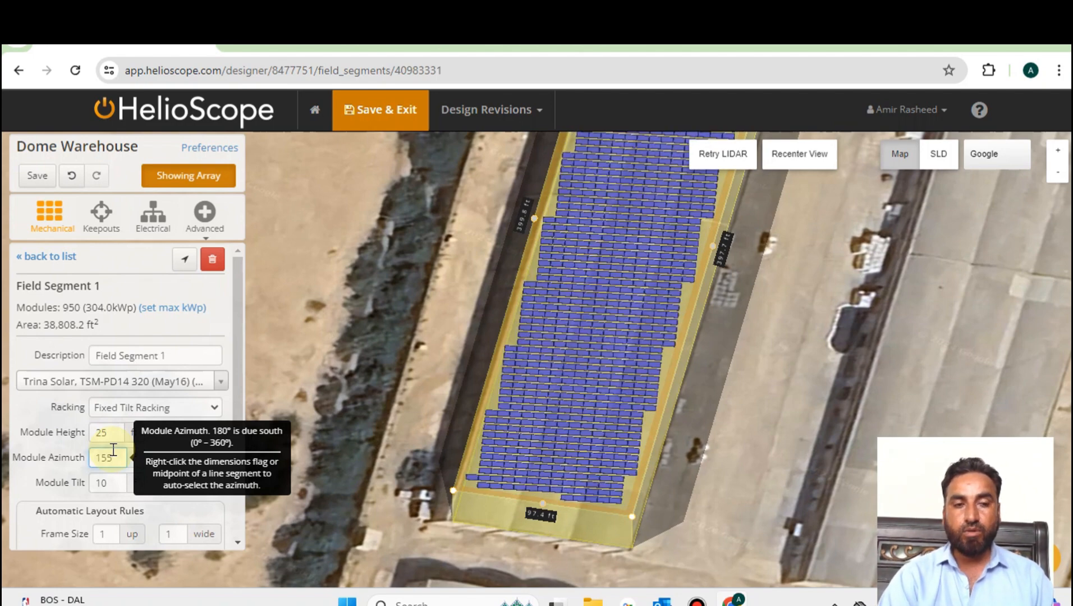
Step: Fine-tune the module azimuth by trying 162° and 164°, settle on 163°, and close the segment's settings
{"action": "key", "text": "BackSpace"}
{"action": "key", "text": "BackSpace"}
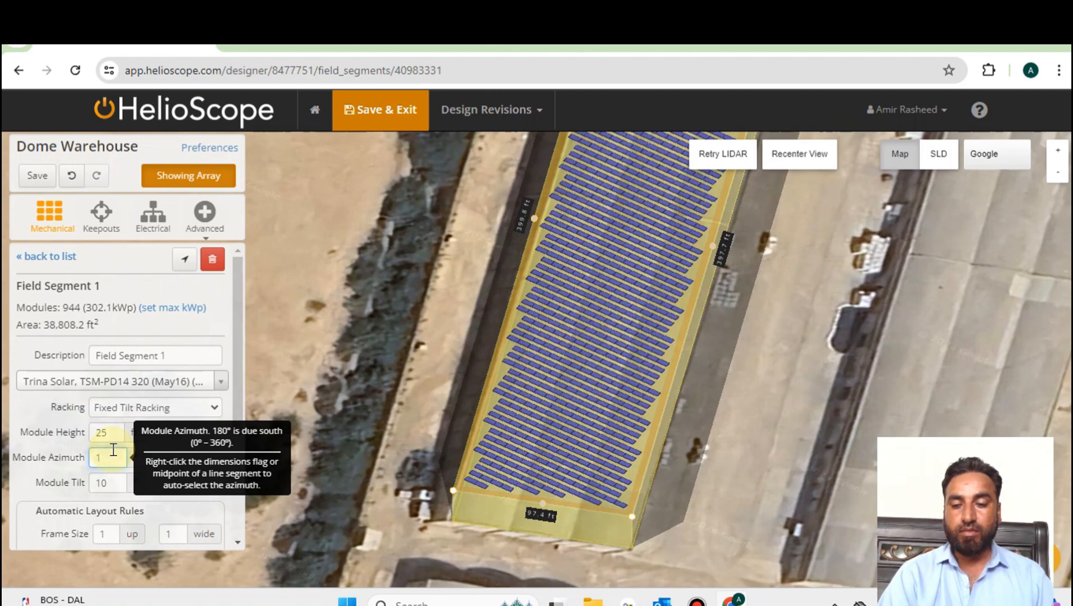
{"action": "type", "text": "62"}
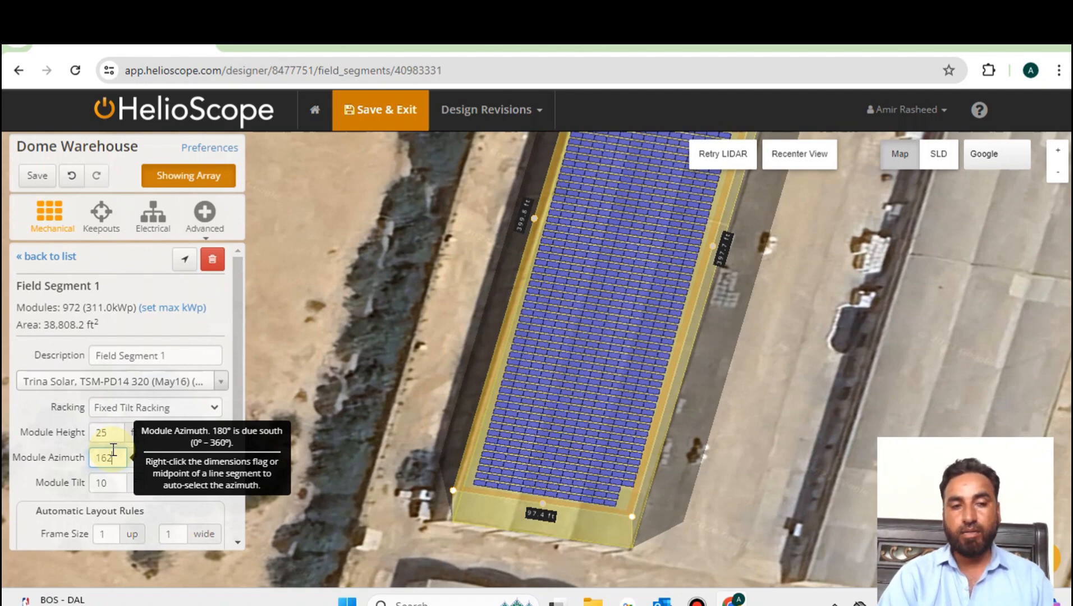
{"action": "type", "text": "16"}
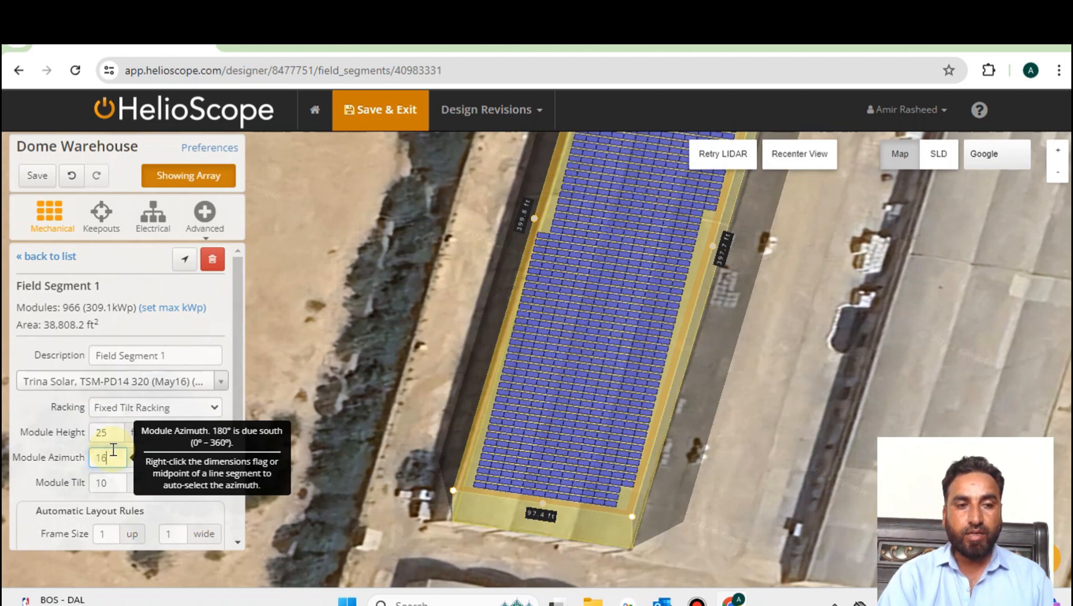
{"action": "type", "text": "4"}
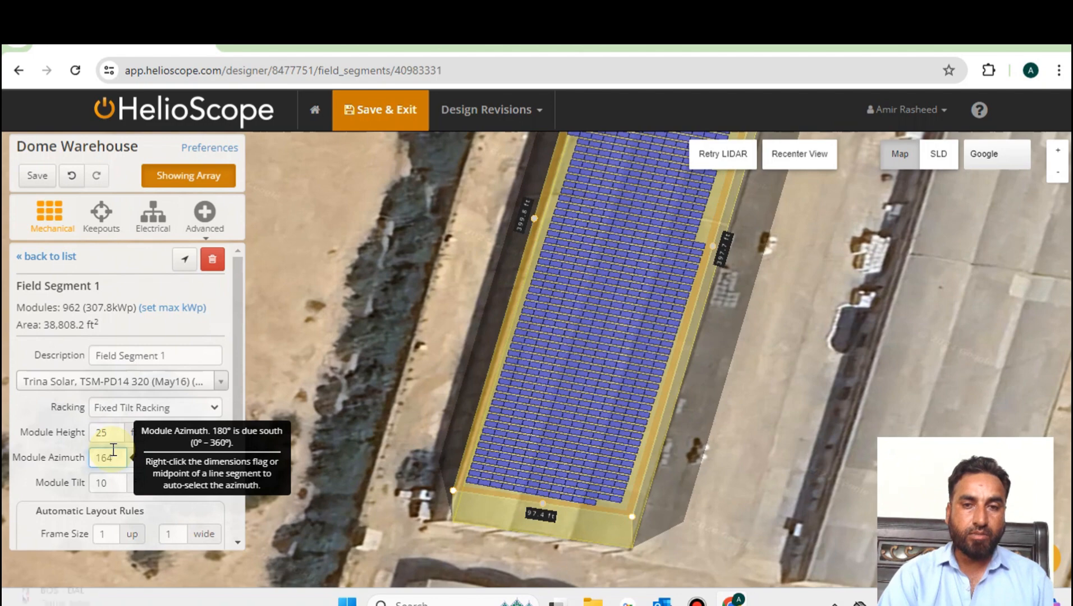
{"action": "key", "text": "BackSpace"}
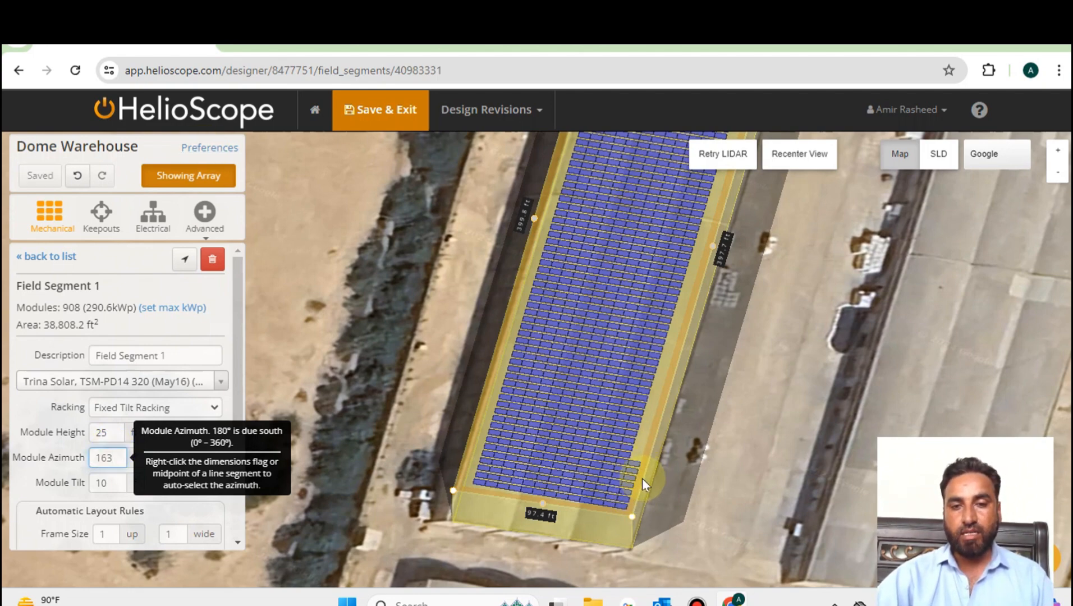
{"action": "left_click", "coordinate": [372, 351]}
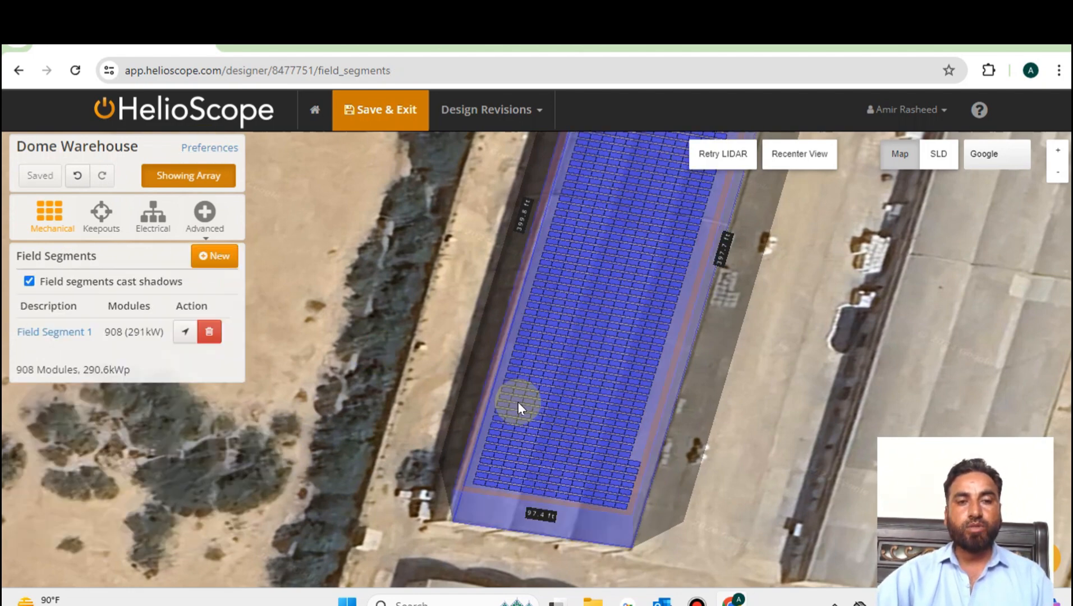
Step: Reopen Field Segment 1 and set its default module orientation to Portrait (Vertical)
{"action": "scroll", "coordinate": [519, 395], "scroll_direction": "down", "scroll_amount": 3}
{"action": "left_click_drag", "start_coordinate": [559, 399], "coordinate": [637, 417]}
{"action": "left_click", "coordinate": [457, 359]}
{"action": "left_click", "coordinate": [56, 332]}
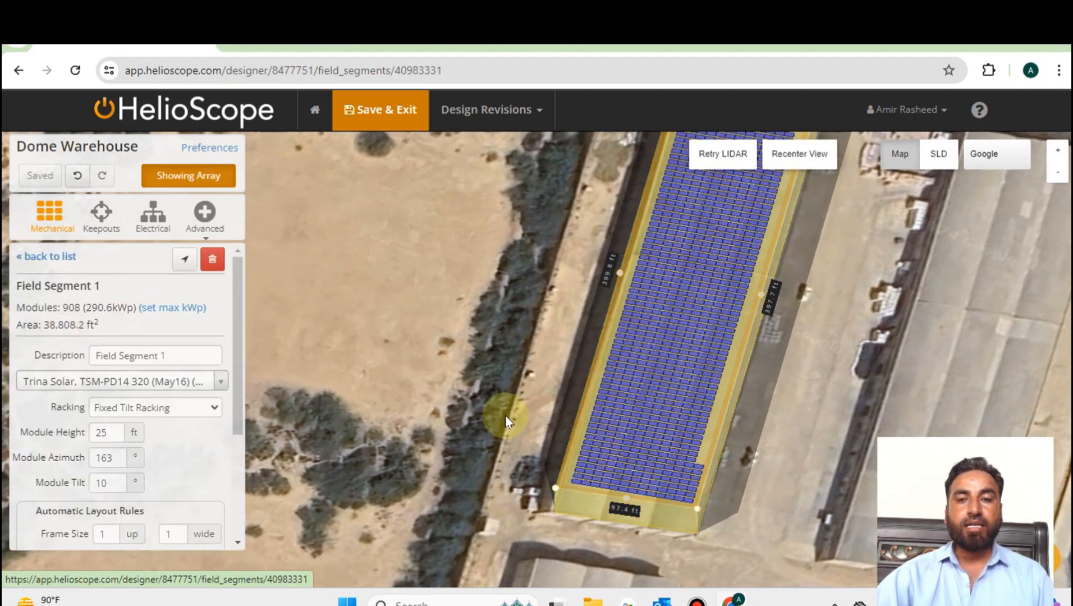
{"action": "left_click_drag", "start_coordinate": [657, 378], "coordinate": [489, 486]}
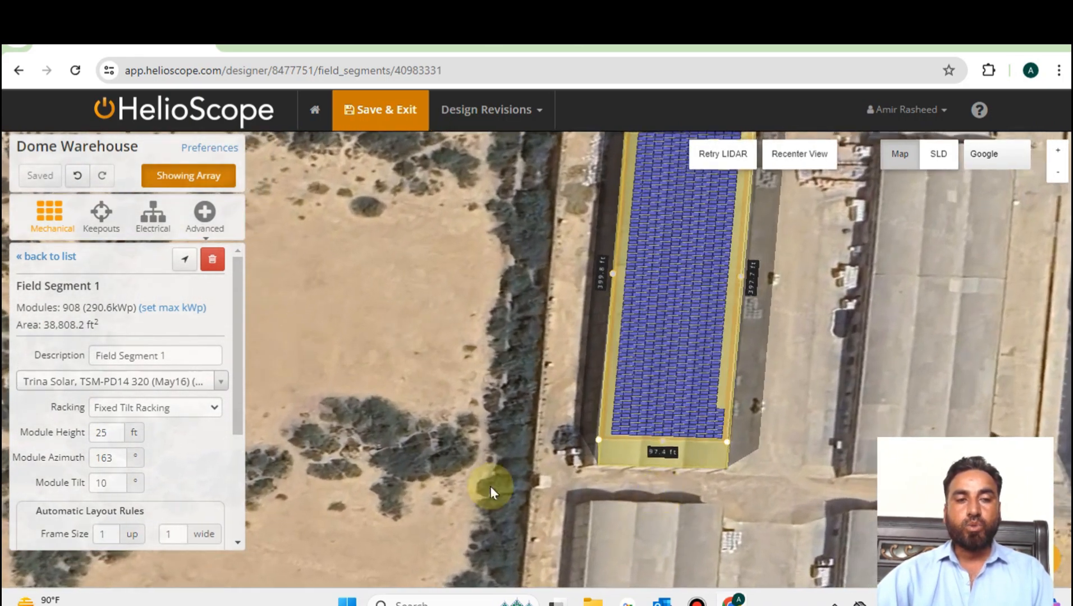
{"action": "left_click", "coordinate": [105, 486]}
{"action": "left_click_drag", "start_coordinate": [660, 474], "coordinate": [589, 447]}
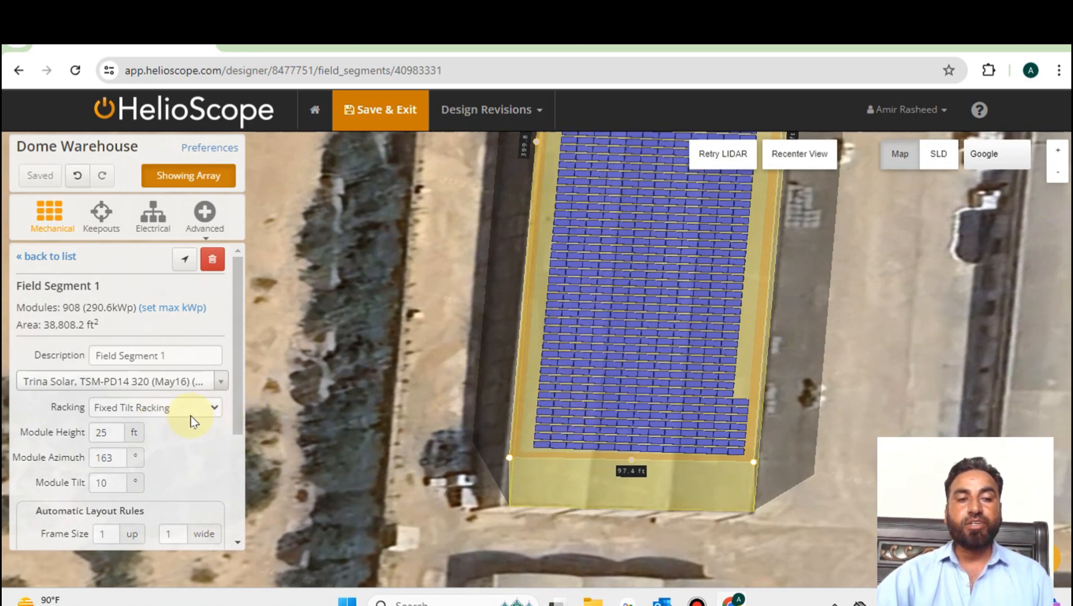
{"action": "scroll", "coordinate": [191, 416], "scroll_direction": "down", "scroll_amount": 3}
{"action": "left_click", "coordinate": [211, 408]}
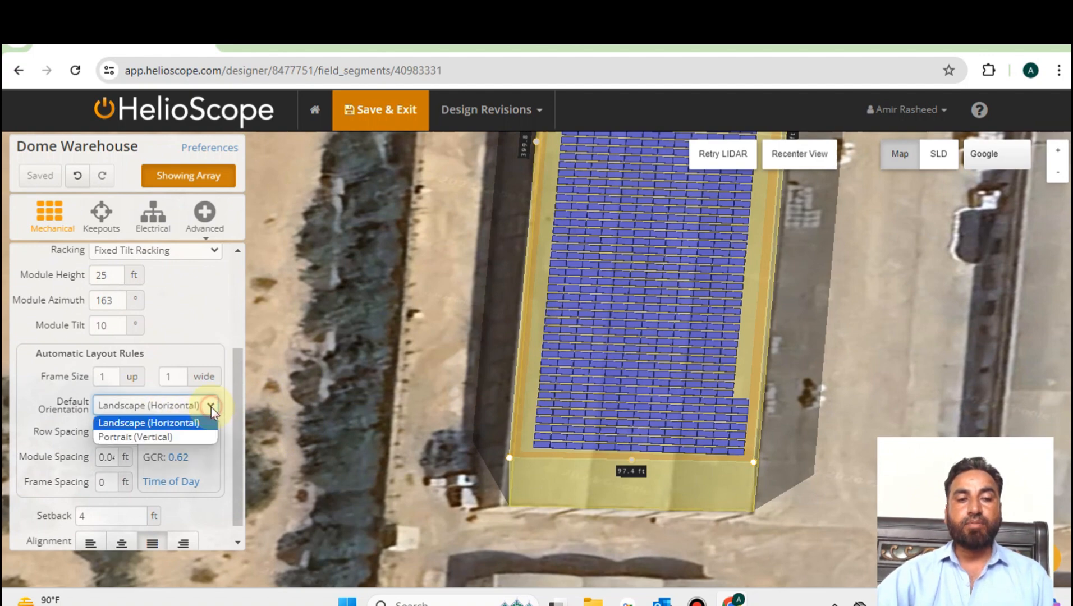
{"action": "left_click", "coordinate": [168, 435]}
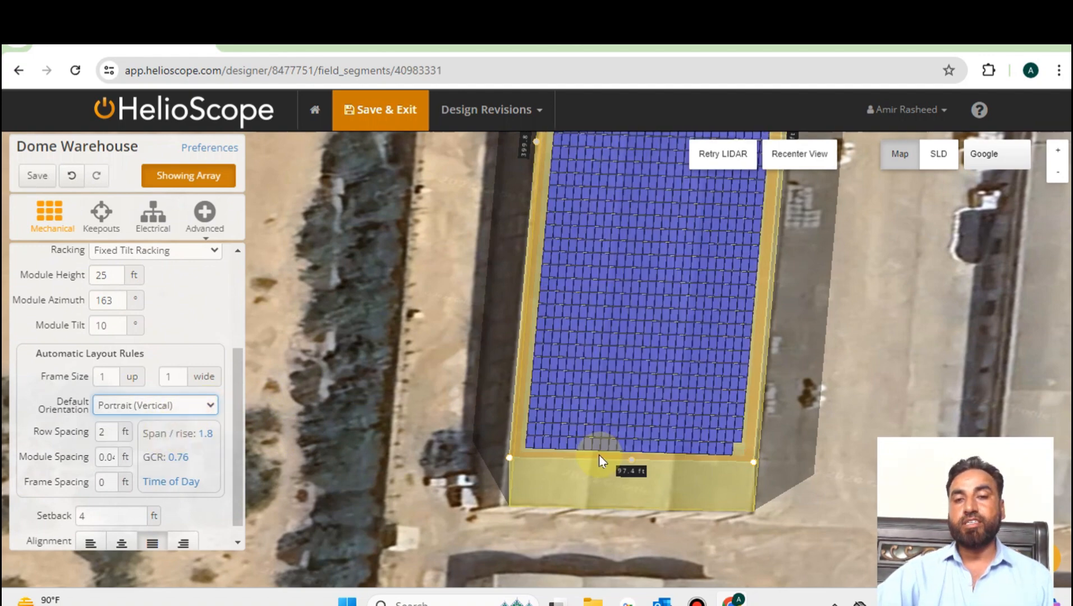
Step: Check the portrait rows at the roof's lower edge and set the frame size to 4 modules up
{"action": "scroll", "coordinate": [707, 443], "scroll_direction": "up", "scroll_amount": 5}
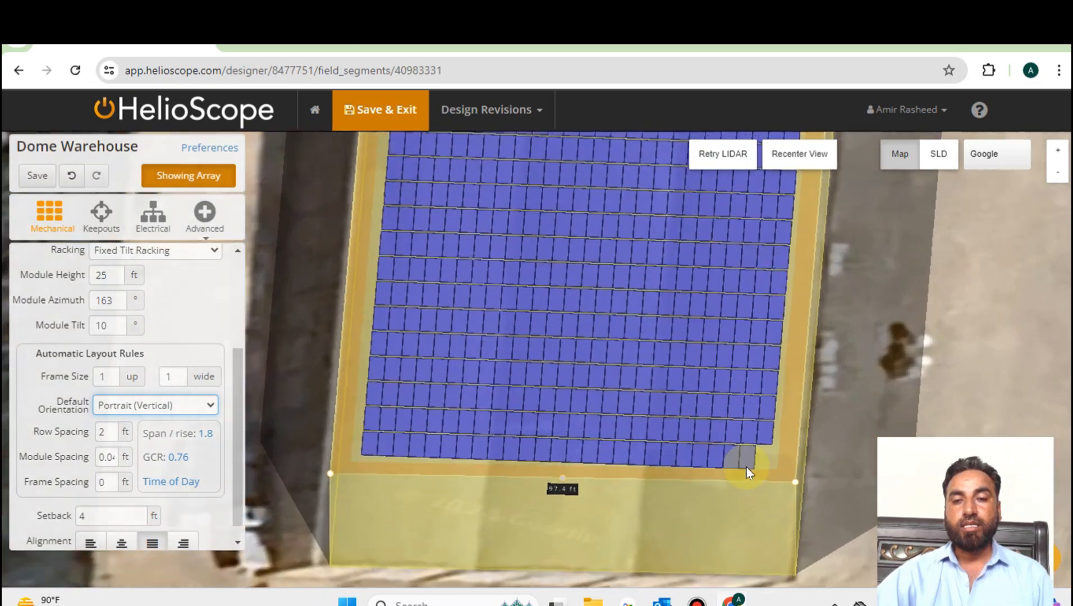
{"action": "scroll", "coordinate": [746, 466], "scroll_direction": "up", "scroll_amount": 5}
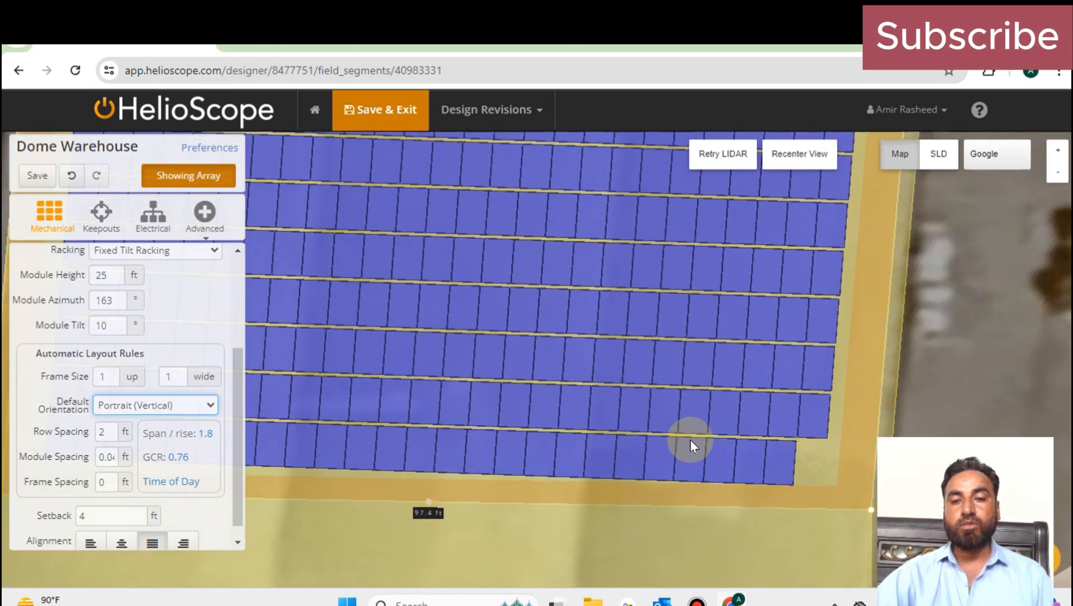
{"action": "scroll", "coordinate": [690, 443], "scroll_direction": "up", "scroll_amount": 2}
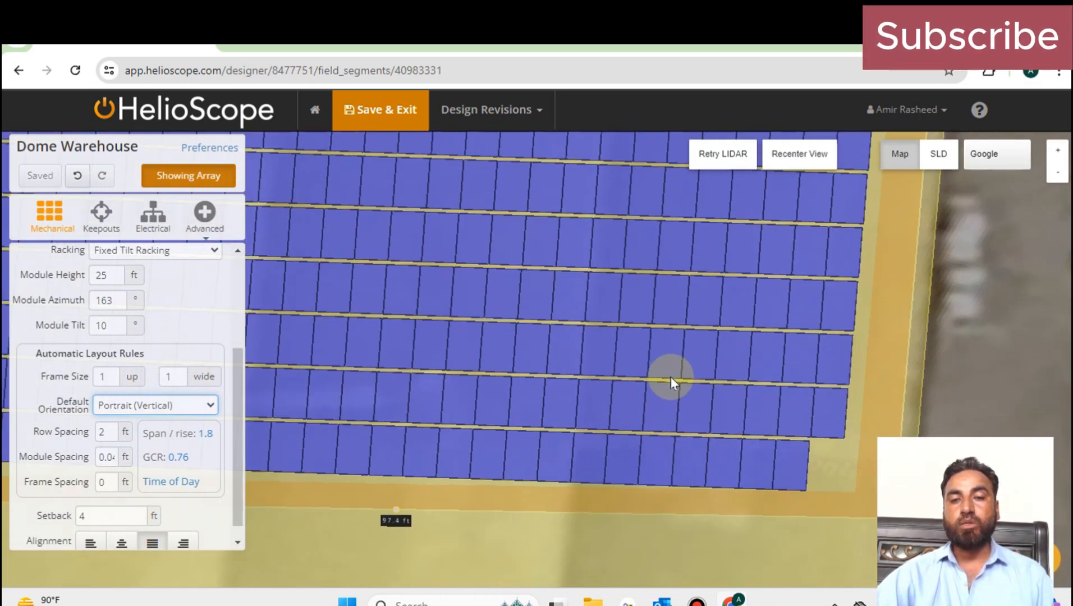
{"action": "scroll", "coordinate": [689, 299], "scroll_direction": "down", "scroll_amount": 4}
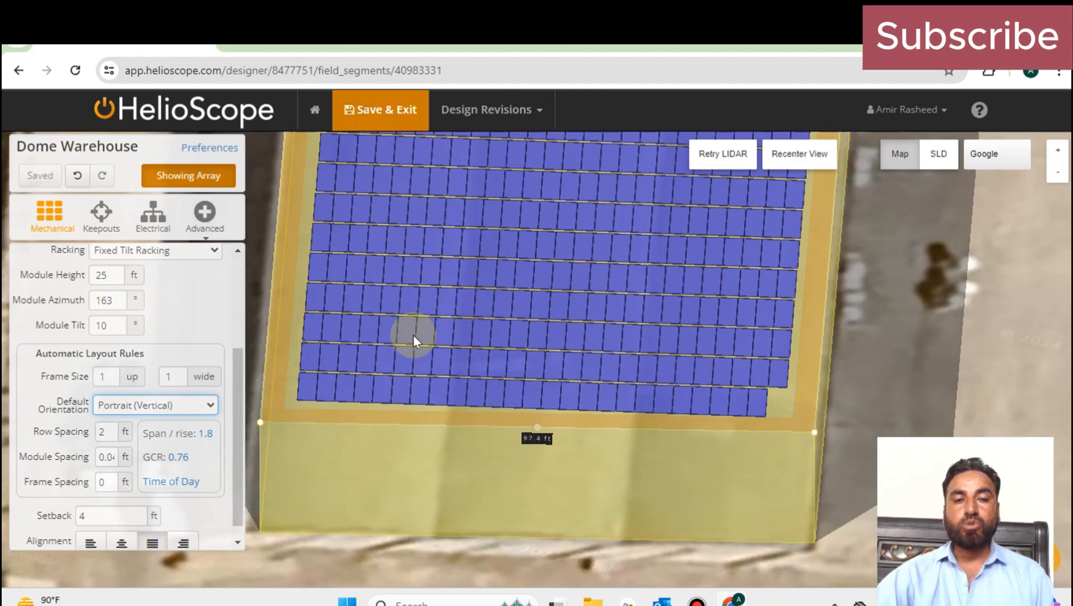
{"action": "left_click_drag", "start_coordinate": [342, 328], "coordinate": [370, 325]}
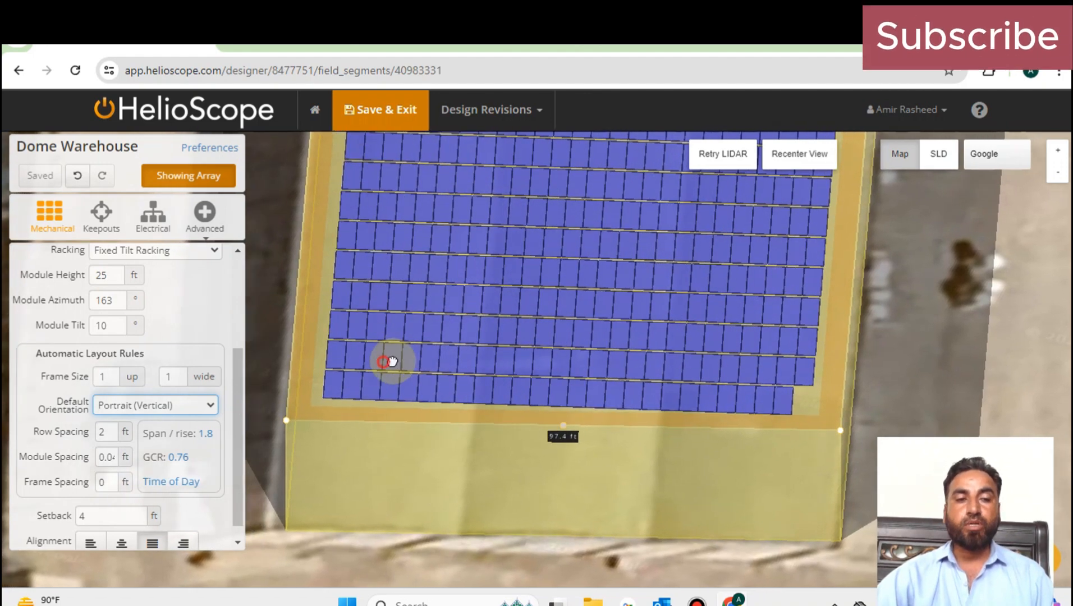
{"action": "left_click_drag", "start_coordinate": [391, 361], "coordinate": [442, 359]}
{"action": "scroll", "coordinate": [106, 468], "scroll_direction": "down", "scroll_amount": 1}
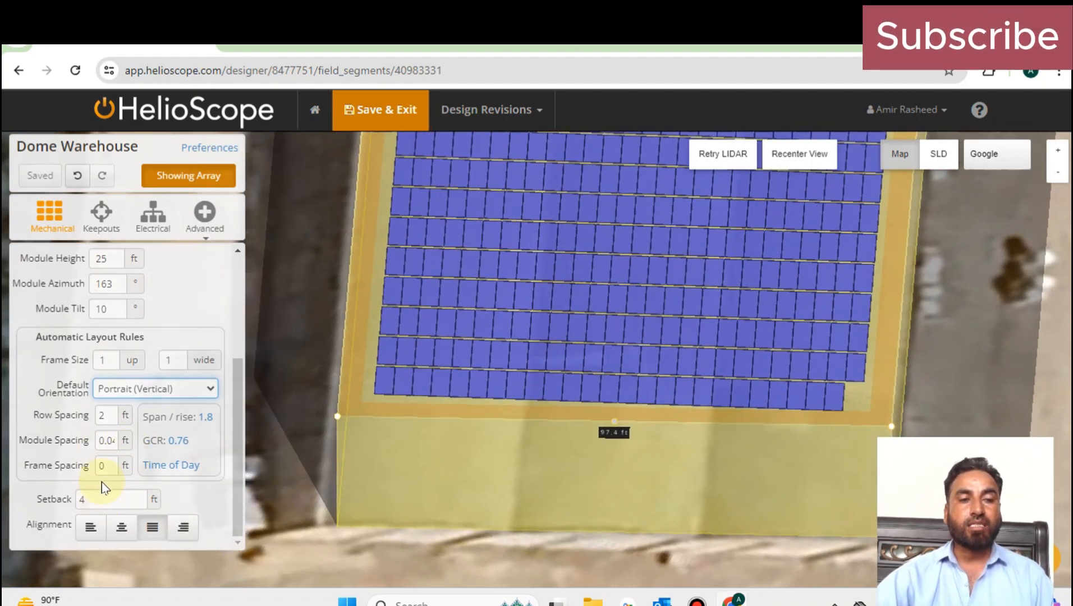
{"action": "scroll", "coordinate": [104, 477], "scroll_direction": "up", "scroll_amount": 2}
{"action": "left_click", "coordinate": [111, 440]}
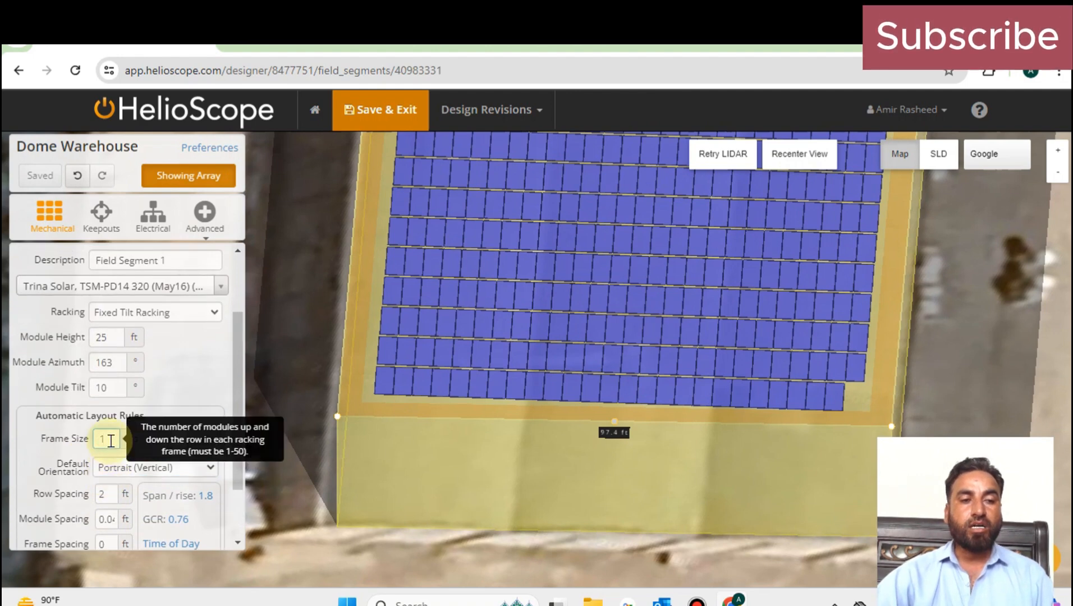
{"action": "double_click", "coordinate": [110, 440]}
{"action": "type", "text": "4"}
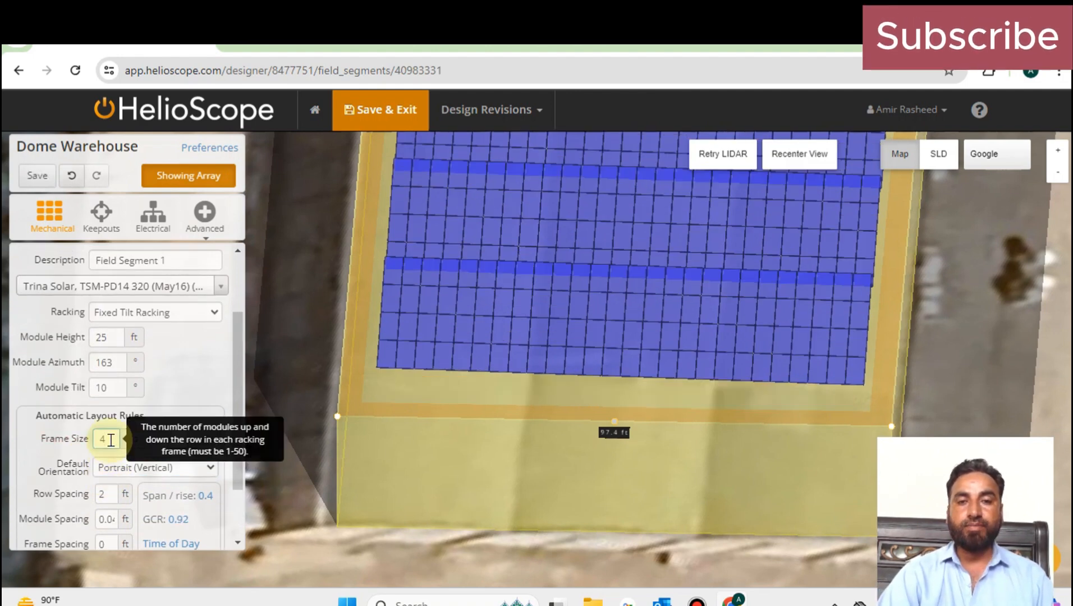
Step: Set the row spacing between adjacent racks to 10 ft
{"action": "scroll", "coordinate": [677, 465], "scroll_direction": "up", "scroll_amount": 1}
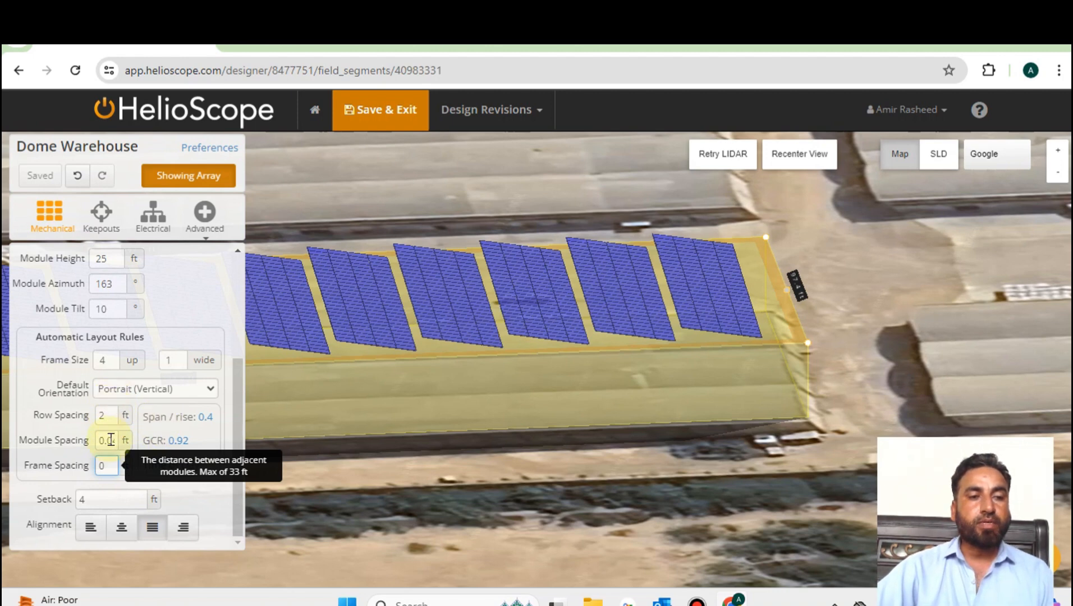
{"action": "left_click", "coordinate": [108, 409]}
{"action": "key", "text": "BackSpace"}
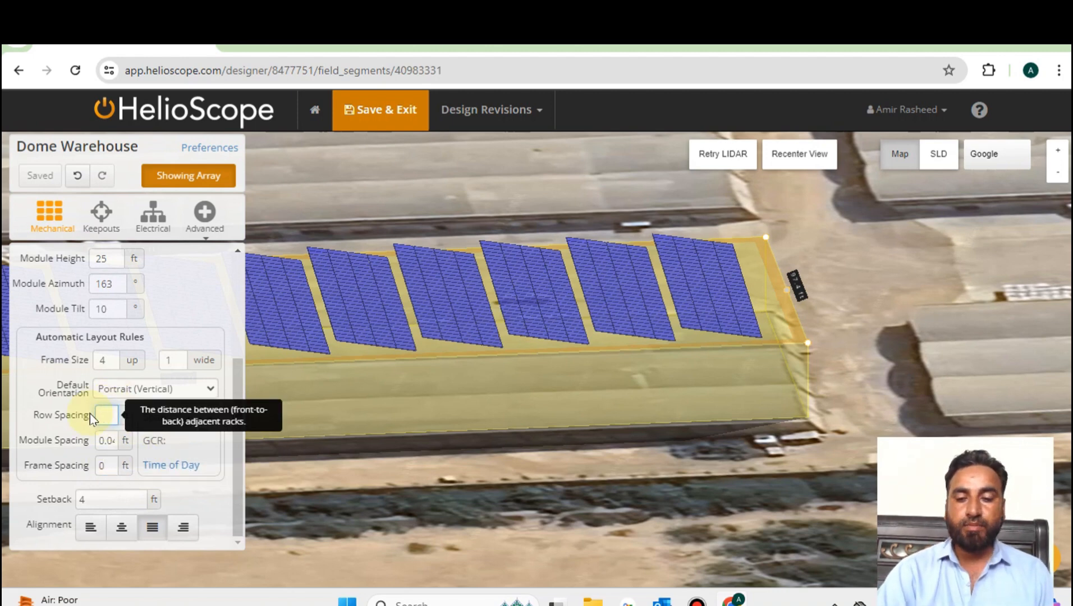
{"action": "type", "text": "10"}
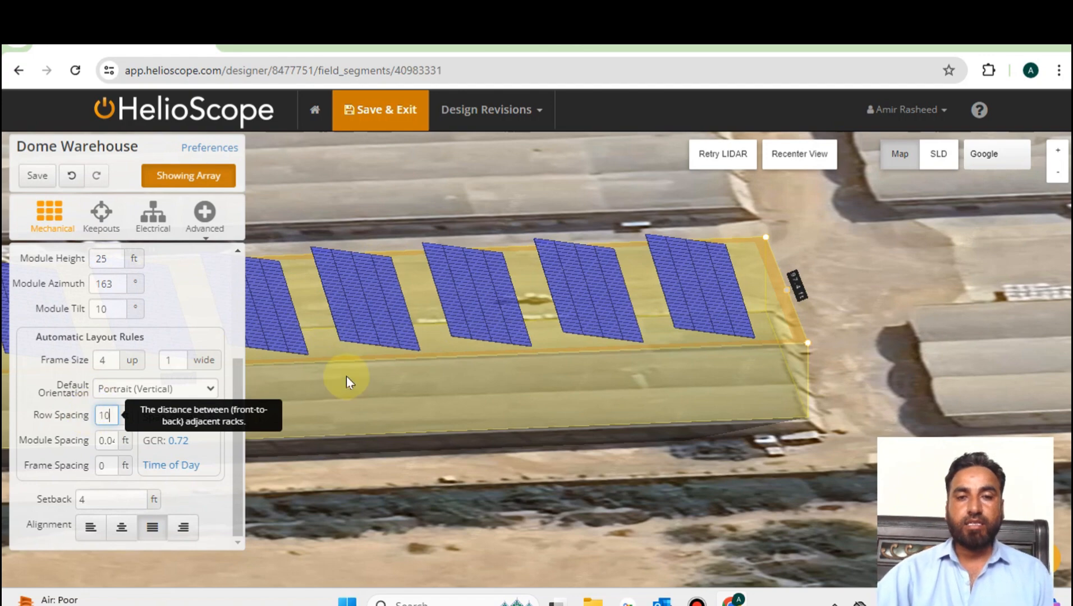
Step: Examine the spacing and orientation of the module racks along the warehouse roof from several angles
{"action": "scroll", "coordinate": [393, 402], "scroll_direction": "down", "scroll_amount": 4}
{"action": "left_click_drag", "start_coordinate": [549, 525], "coordinate": [415, 554]}
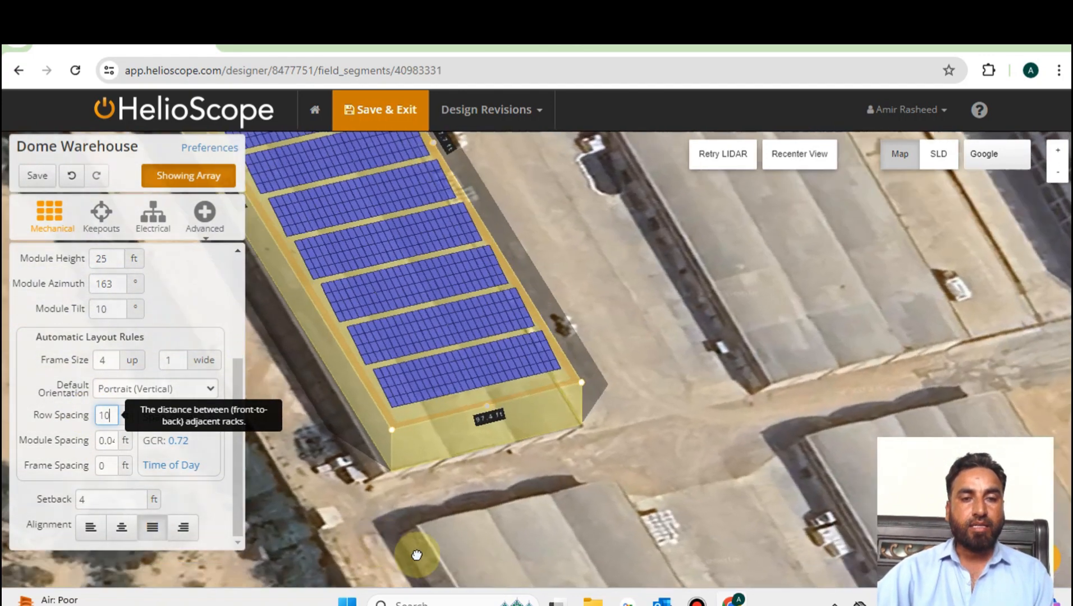
{"action": "left_click_drag", "start_coordinate": [591, 414], "coordinate": [668, 438]}
{"action": "left_click_drag", "start_coordinate": [483, 361], "coordinate": [623, 463]}
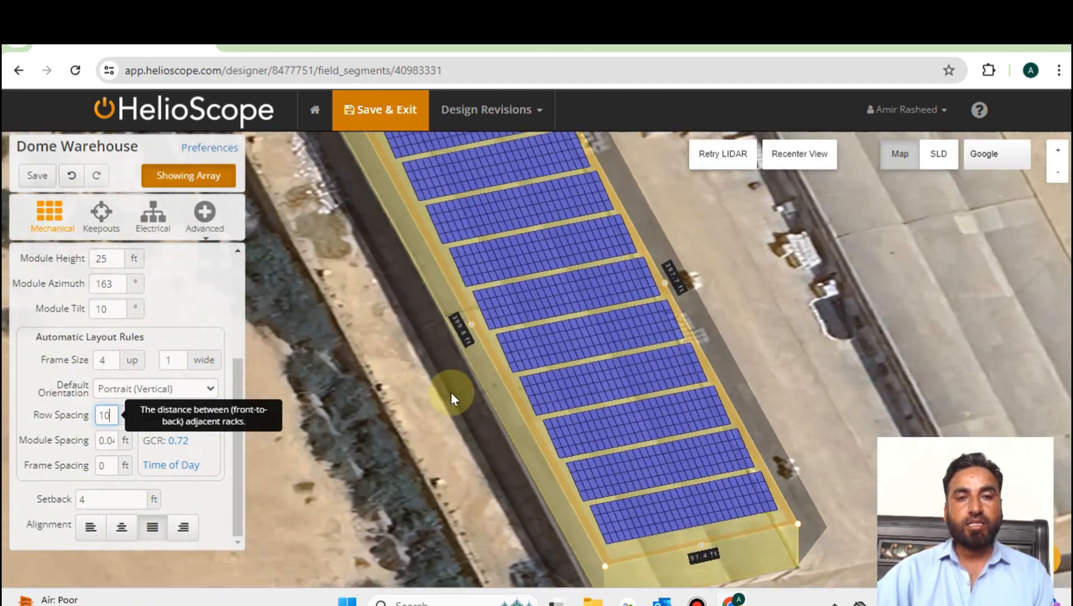
{"action": "left_click_drag", "start_coordinate": [449, 503], "coordinate": [560, 462]}
{"action": "left_click_drag", "start_coordinate": [434, 365], "coordinate": [523, 495]}
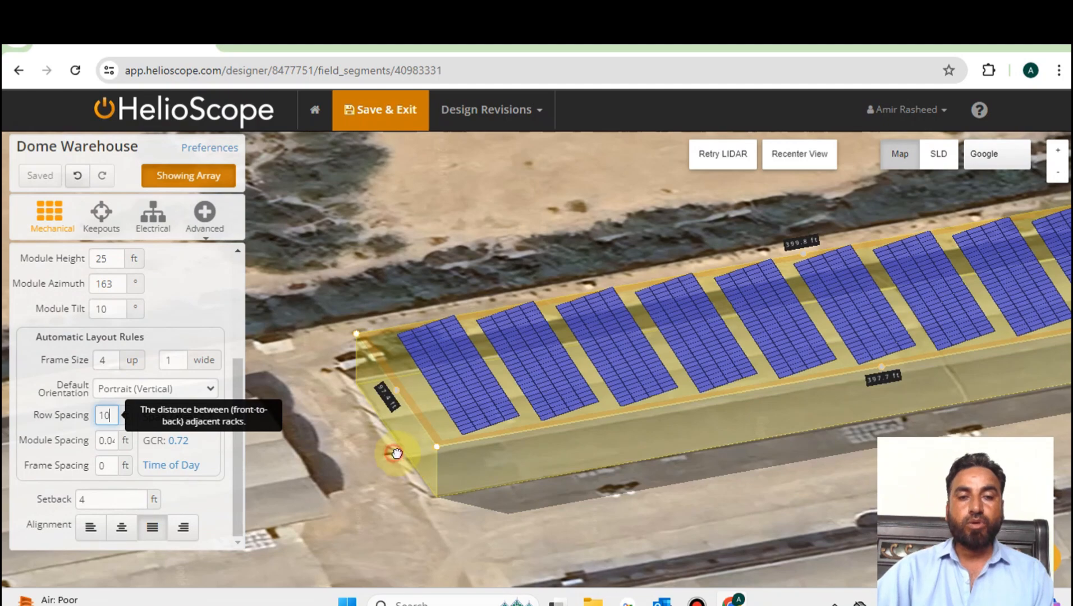
{"action": "left_click_drag", "start_coordinate": [396, 452], "coordinate": [504, 453]}
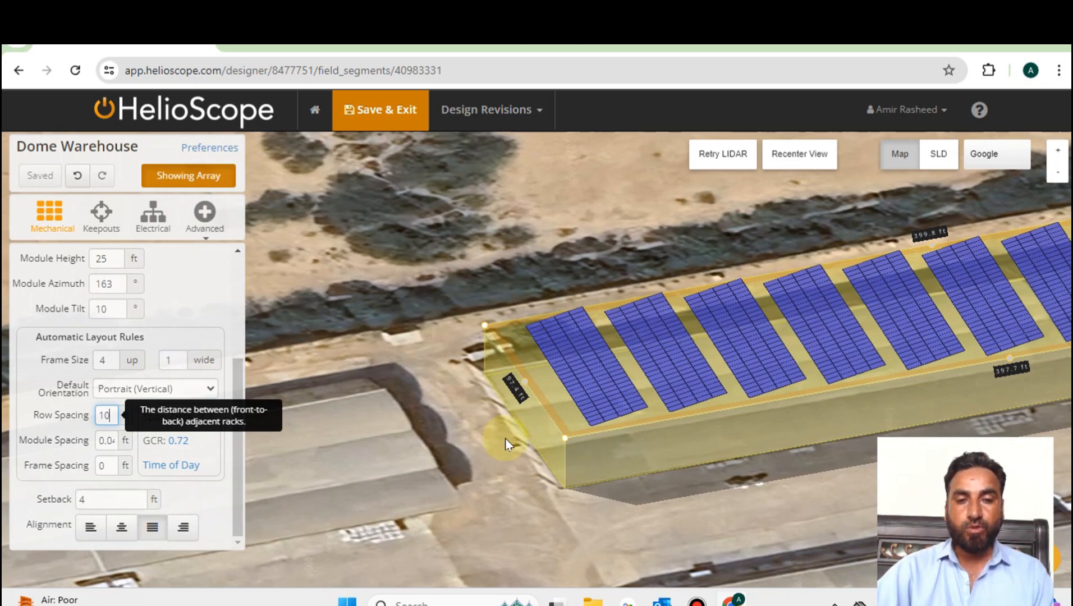
Step: Change Field Segment 1's module to the Canadian Solar CS6W-580TB-AG (1000V) (580W), searching the module library for "Canadian 580"
{"action": "left_click_drag", "start_coordinate": [499, 440], "coordinate": [624, 380]}
{"action": "left_click_drag", "start_coordinate": [562, 332], "coordinate": [468, 382]}
{"action": "scroll", "coordinate": [147, 289], "scroll_direction": "up", "scroll_amount": 3}
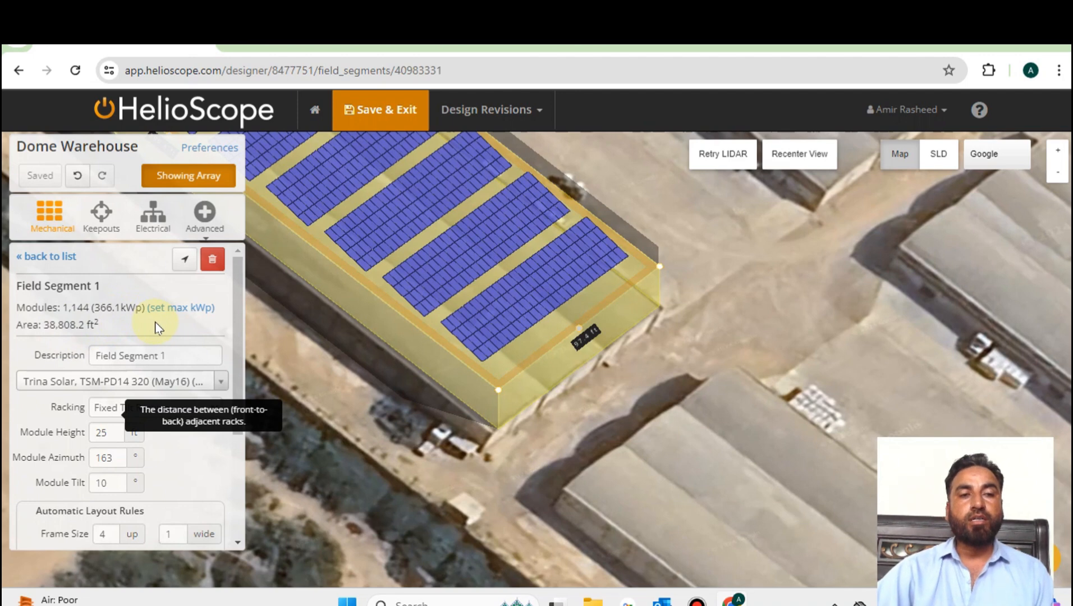
{"action": "left_click", "coordinate": [222, 383]}
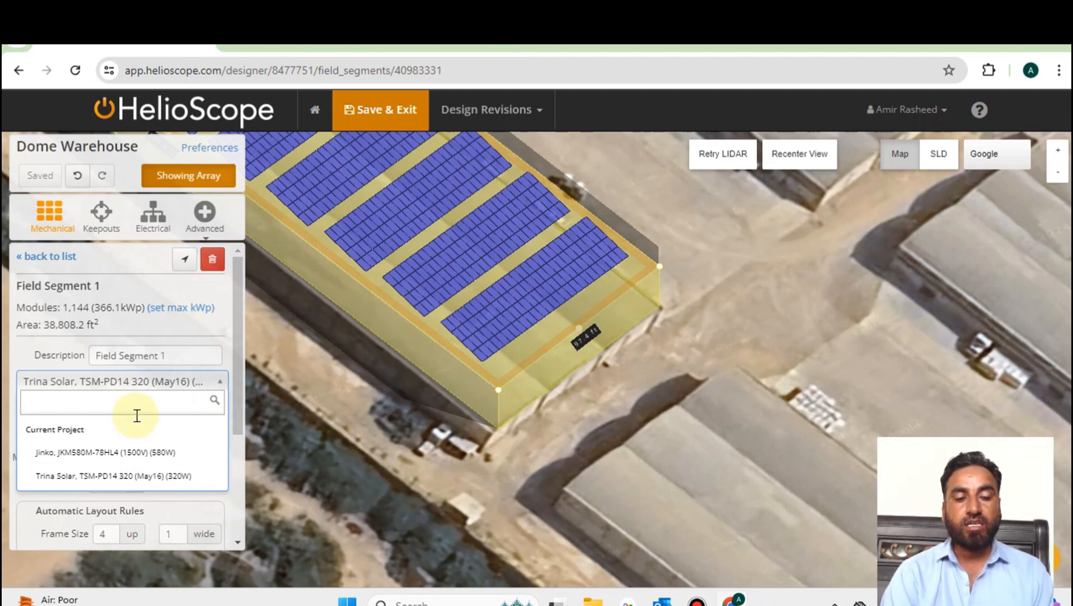
{"action": "type", "text": "Cana"}
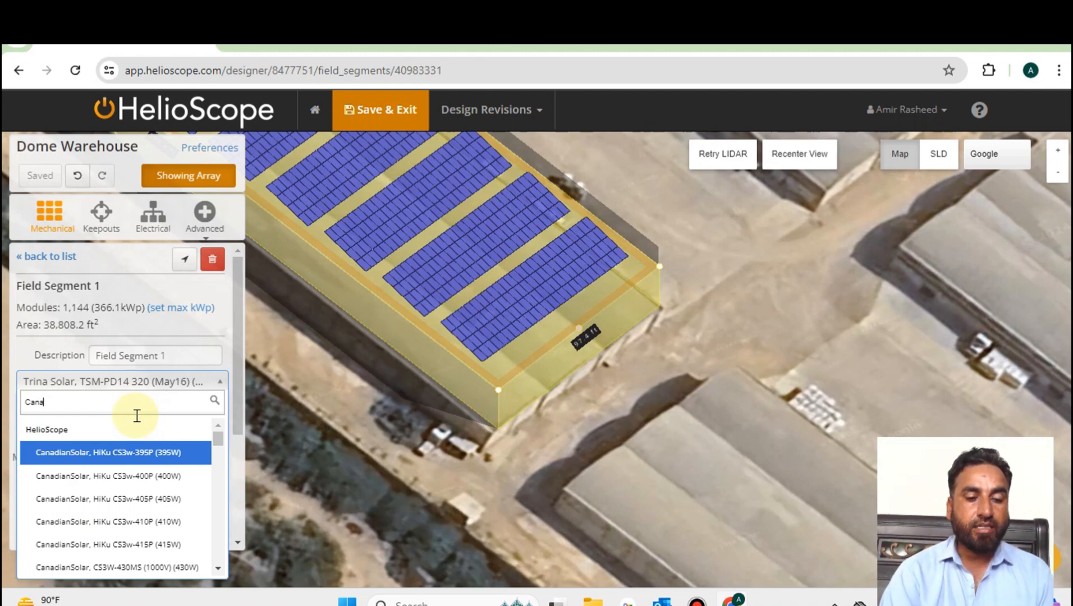
{"action": "type", "text": "dian 5"}
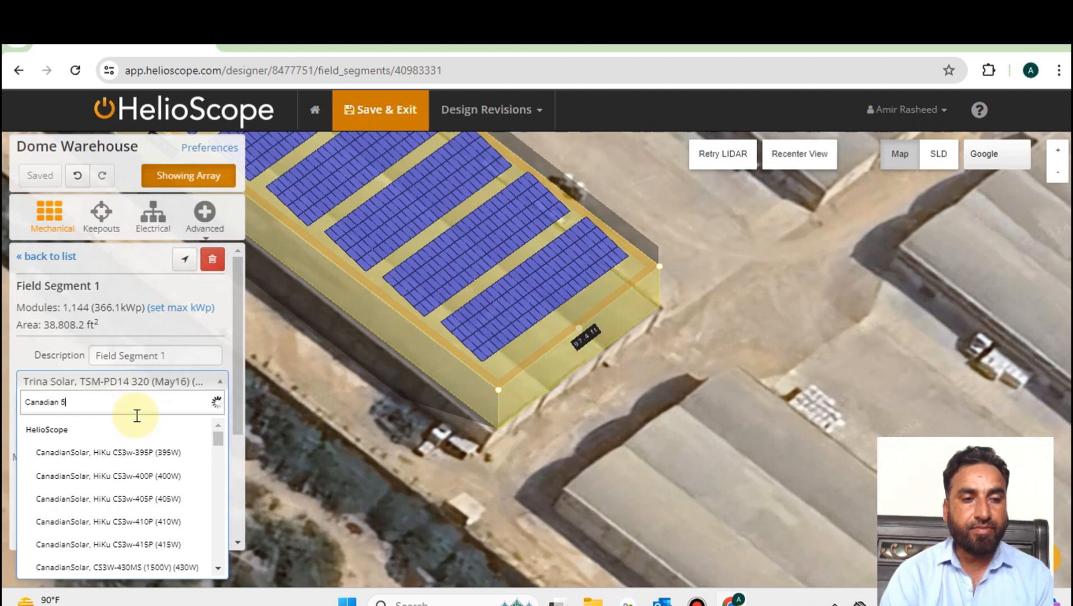
{"action": "type", "text": "80"}
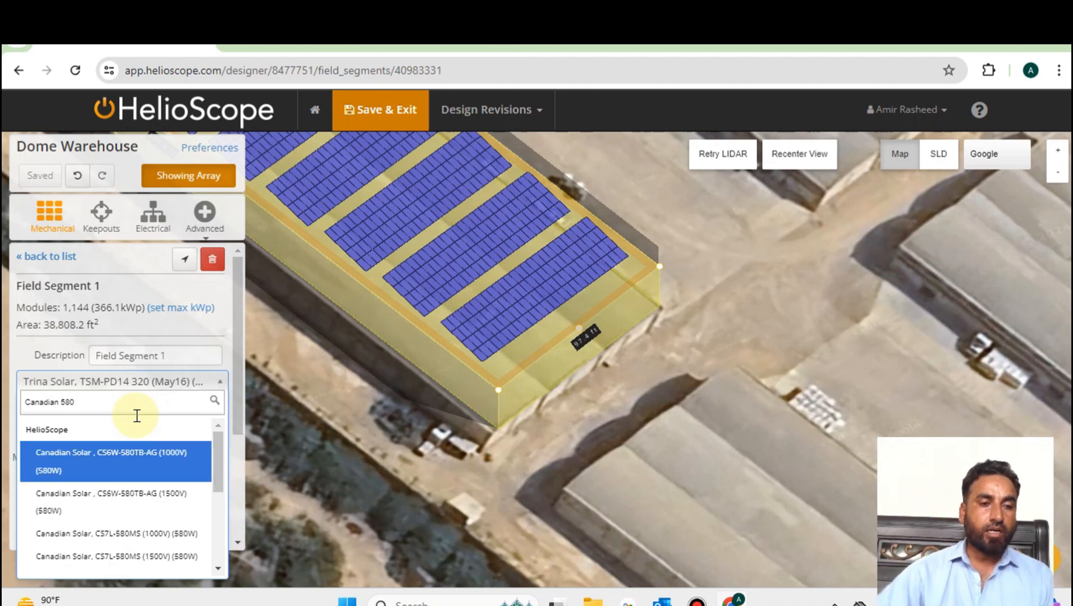
{"action": "left_click", "coordinate": [168, 459]}
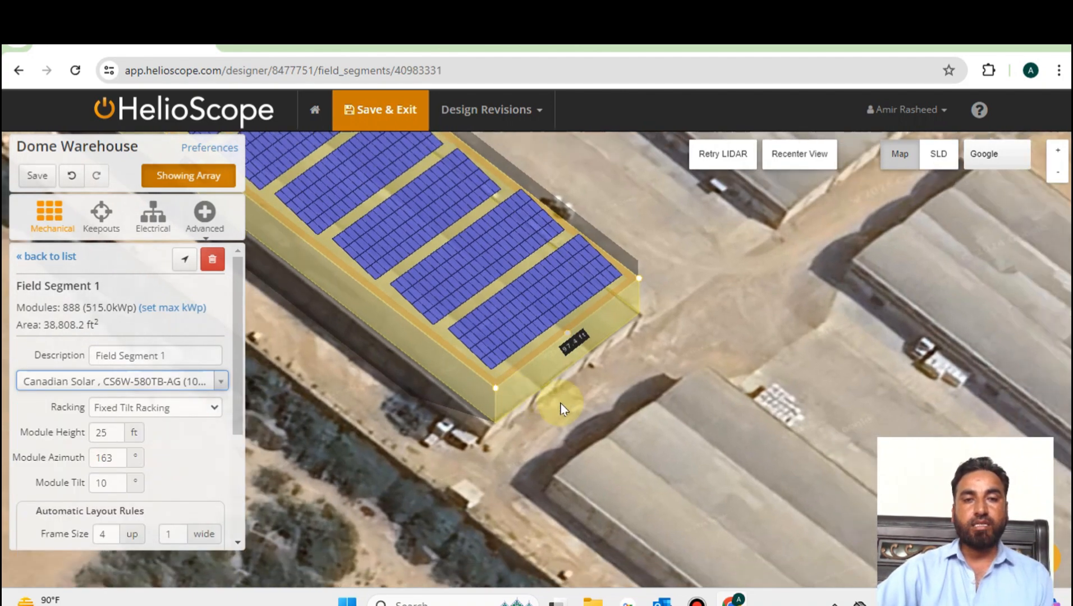
Step: Set Field Segment 1's setback from the roof edge to 6 ft and check the resulting racks and module capacity
{"action": "left_click_drag", "start_coordinate": [561, 408], "coordinate": [512, 496]}
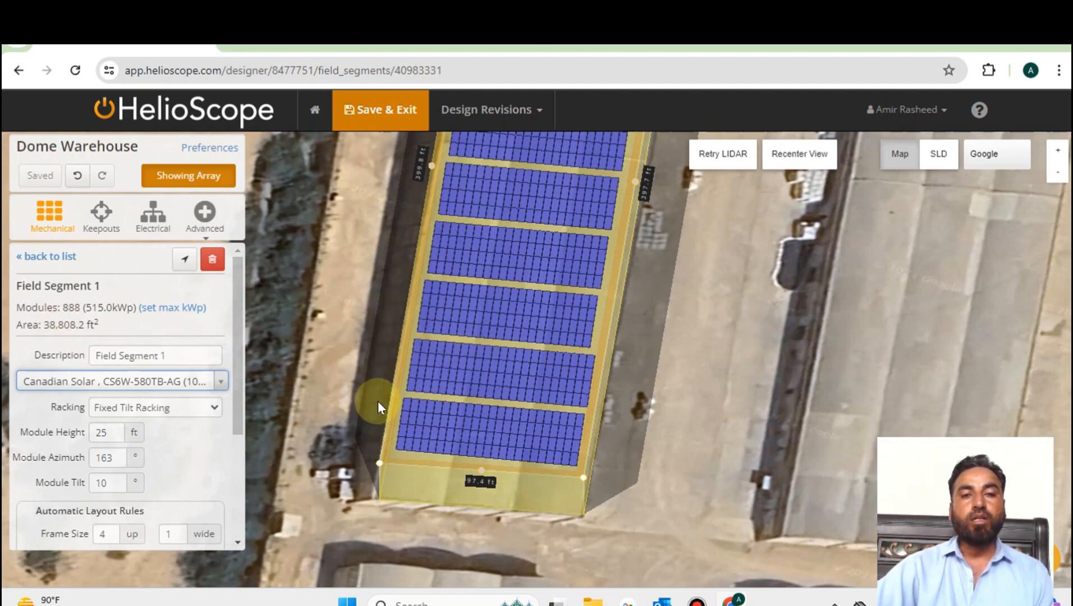
{"action": "scroll", "coordinate": [380, 400], "scroll_direction": "down", "scroll_amount": 3}
{"action": "left_click_drag", "start_coordinate": [380, 401], "coordinate": [509, 450]}
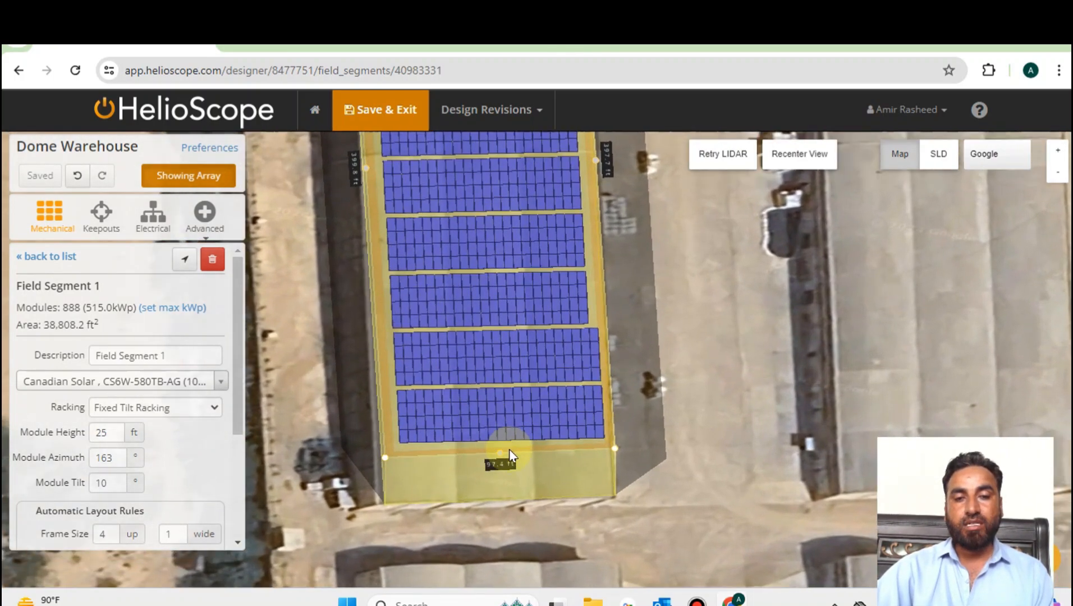
{"action": "left_click_drag", "start_coordinate": [413, 477], "coordinate": [438, 421]}
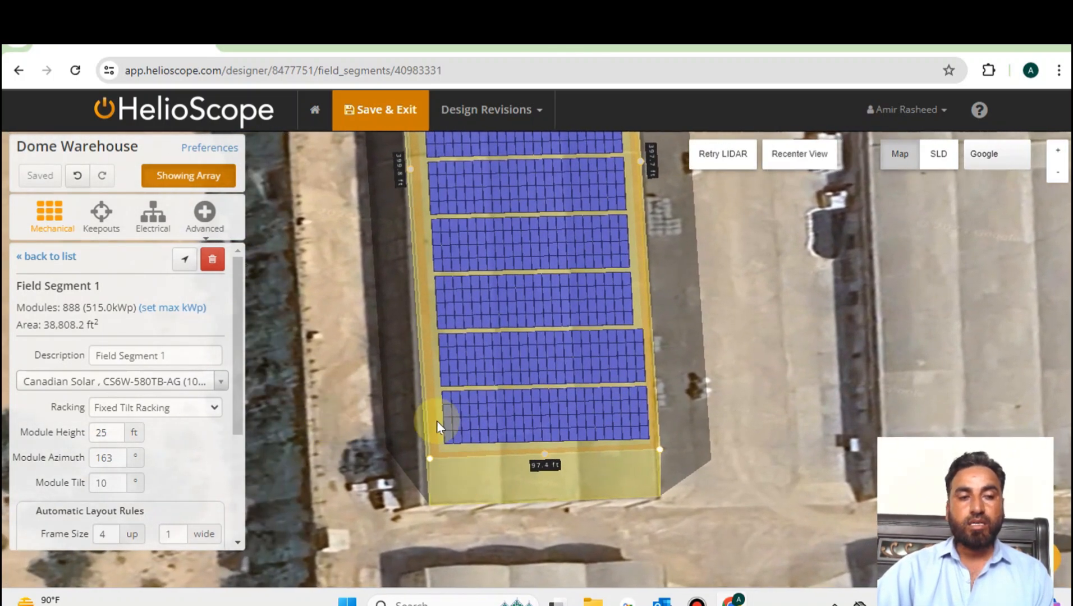
{"action": "scroll", "coordinate": [105, 487], "scroll_direction": "down", "scroll_amount": 2}
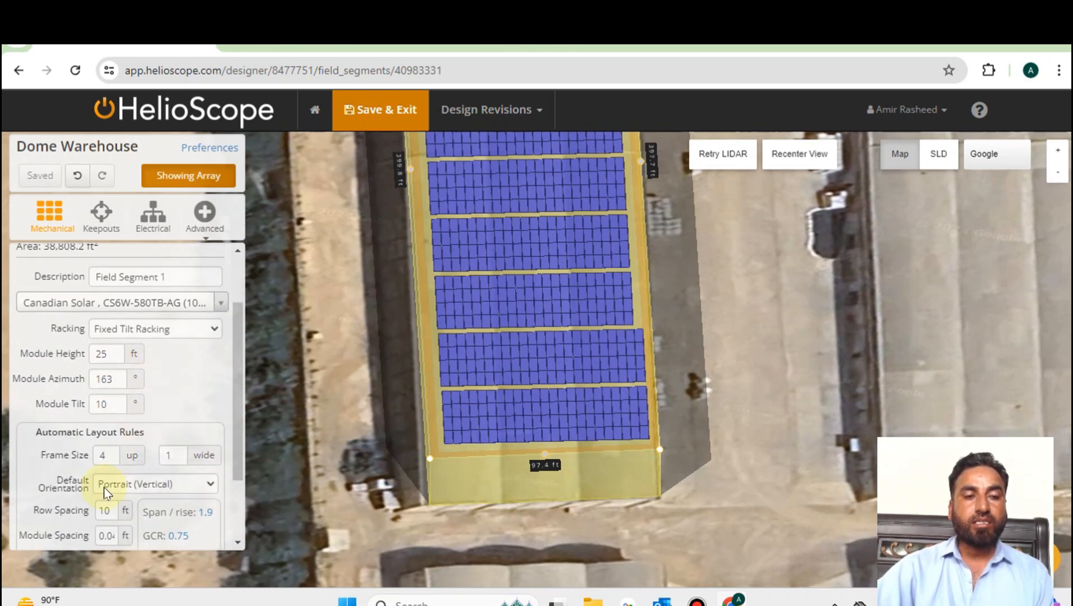
{"action": "scroll", "coordinate": [123, 469], "scroll_direction": "down", "scroll_amount": 2}
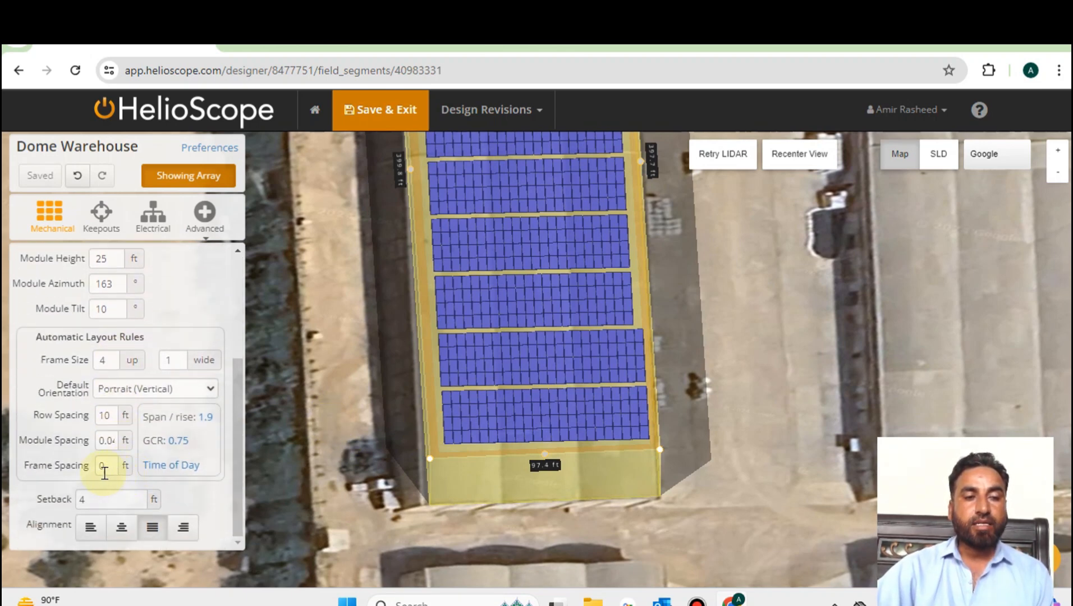
{"action": "left_click", "coordinate": [98, 498]}
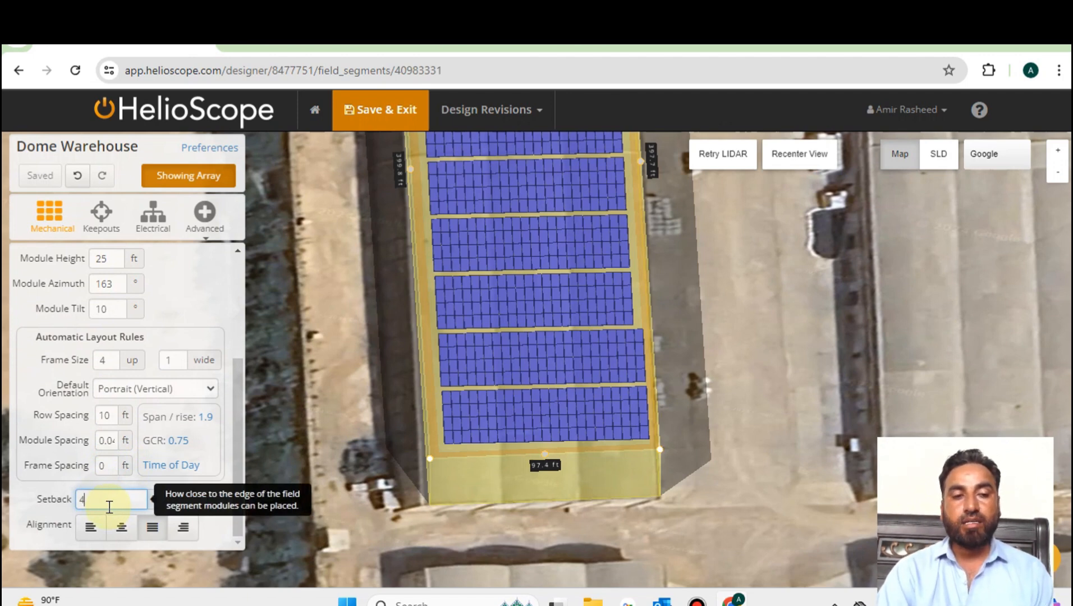
{"action": "key", "text": "BackSpace"}
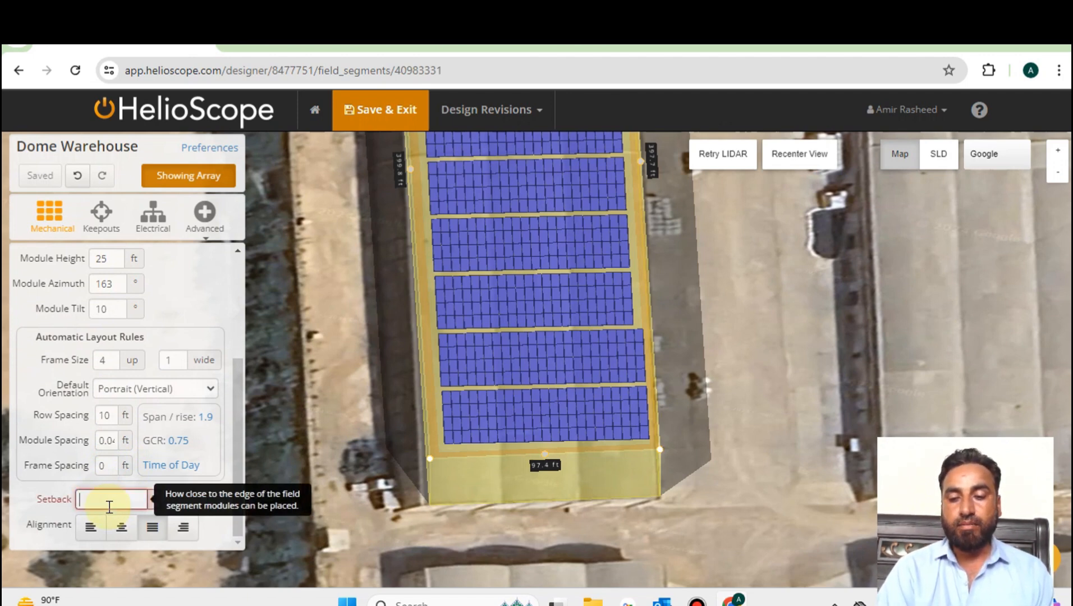
{"action": "type", "text": "6"}
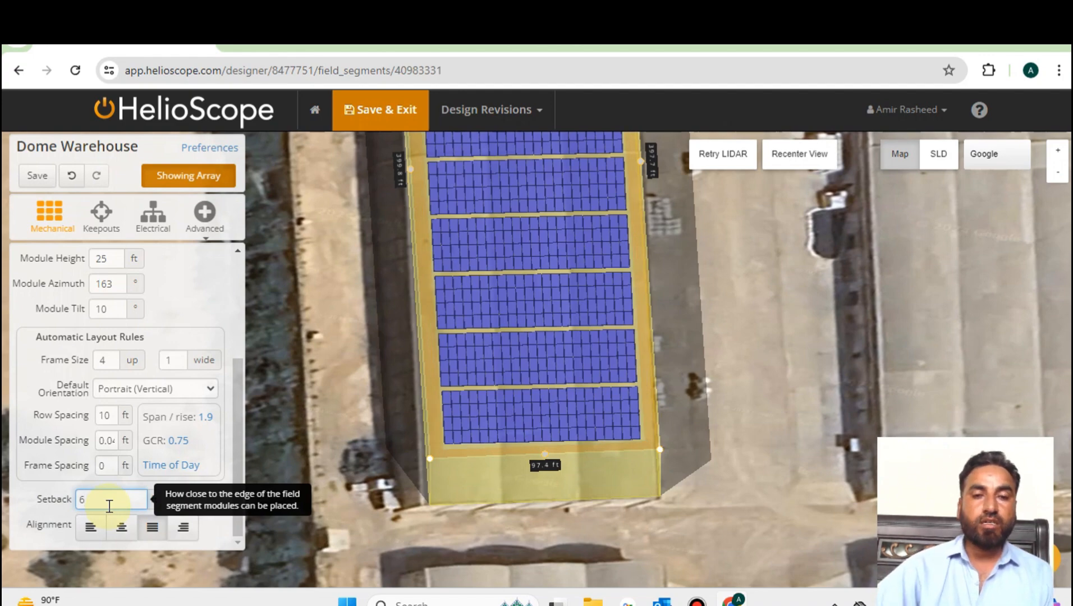
{"action": "scroll", "coordinate": [461, 309], "scroll_direction": "down", "scroll_amount": 1}
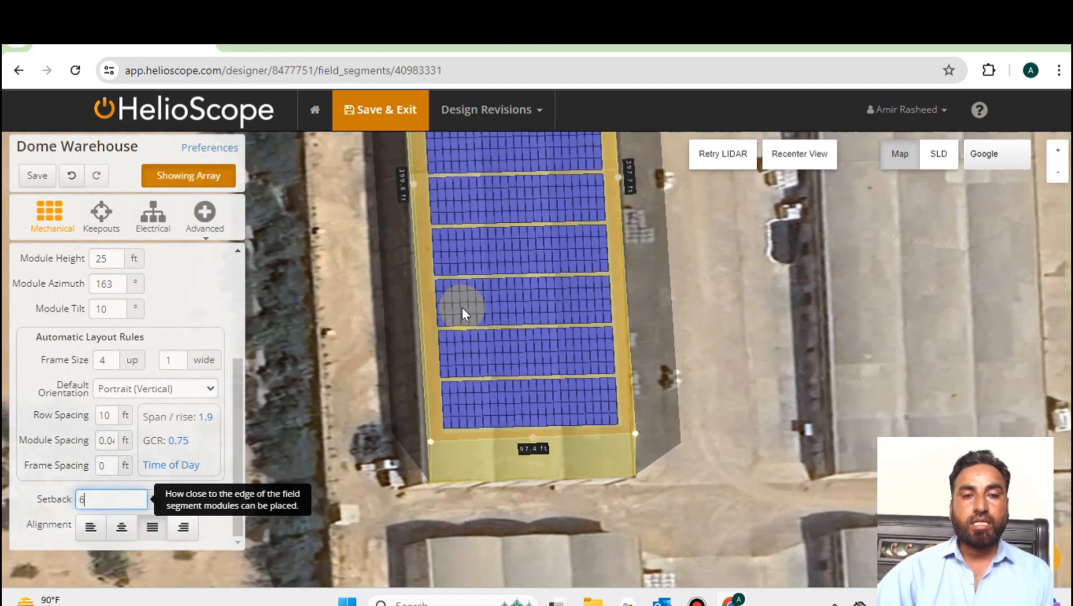
{"action": "scroll", "coordinate": [494, 302], "scroll_direction": "down", "scroll_amount": 1}
{"action": "left_click_drag", "start_coordinate": [427, 306], "coordinate": [433, 379]}
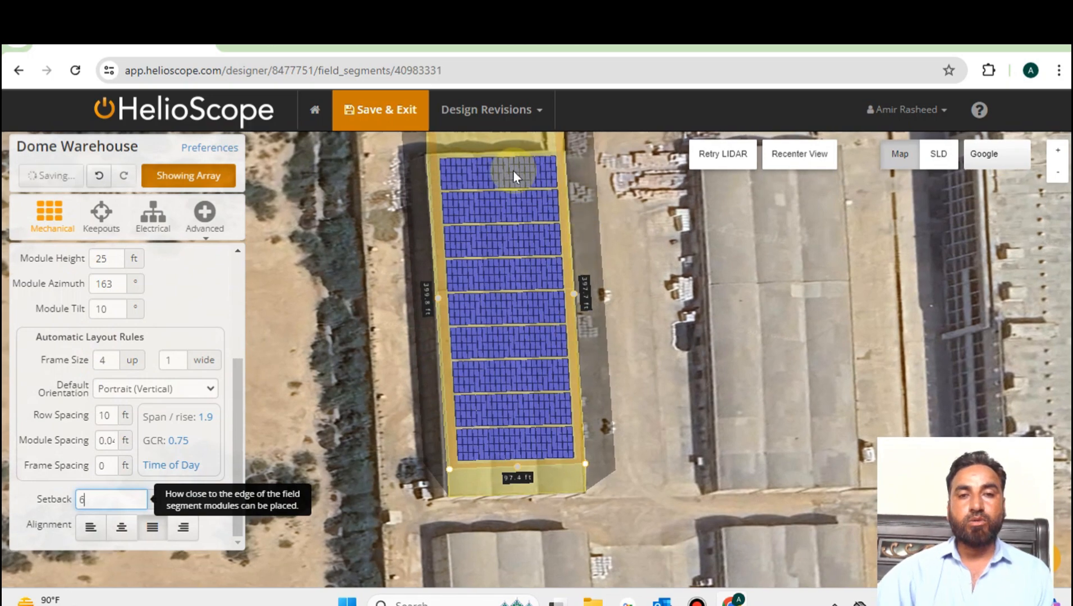
{"action": "scroll", "coordinate": [107, 309], "scroll_direction": "up", "scroll_amount": 3}
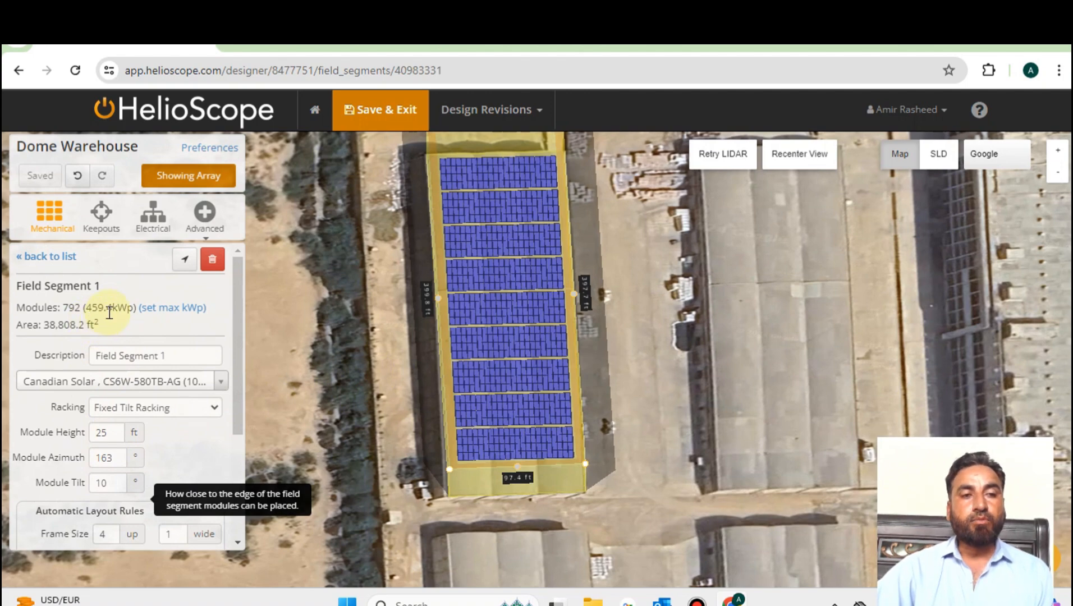
Step: Extend the field segment's far end outward by moving both end corners, making the long sides about 403 ft and 405 ft
{"action": "left_click_drag", "start_coordinate": [420, 380], "coordinate": [377, 440]}
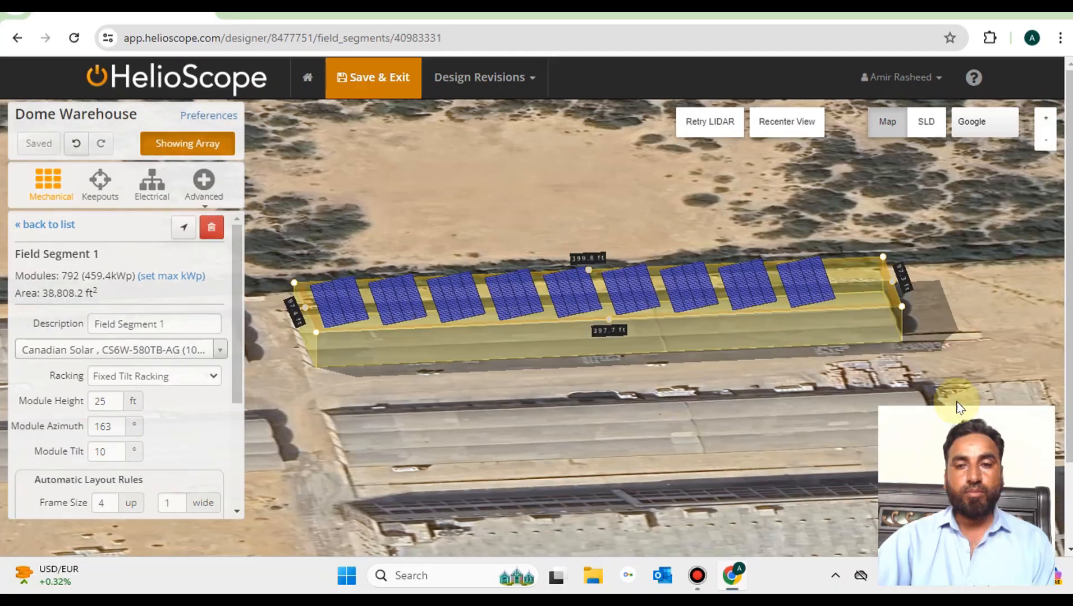
{"action": "left_click_drag", "start_coordinate": [958, 408], "coordinate": [703, 378]}
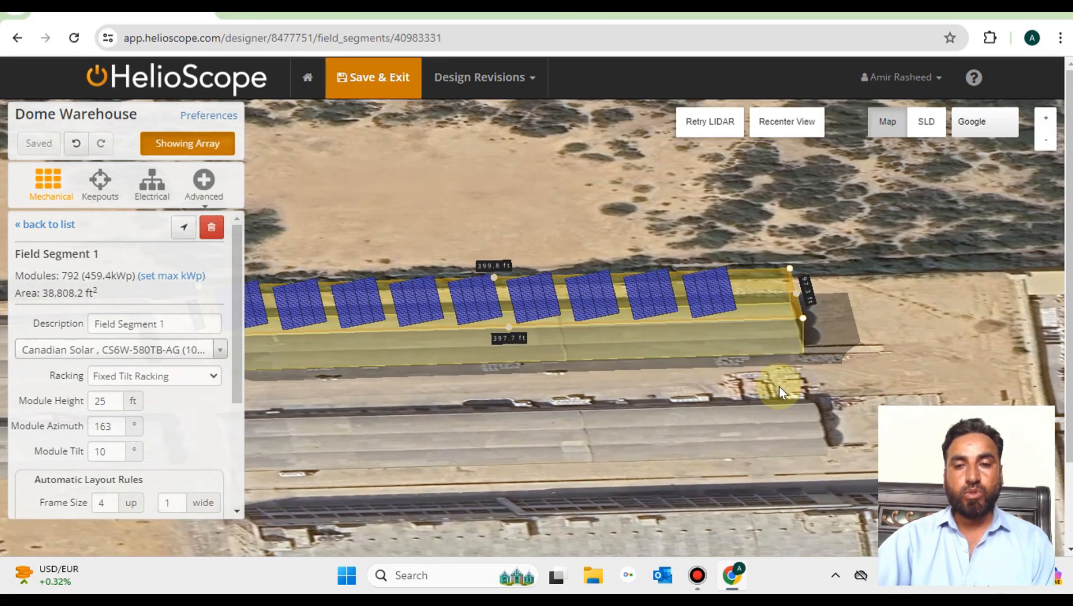
{"action": "scroll", "coordinate": [794, 366], "scroll_direction": "up", "scroll_amount": 1}
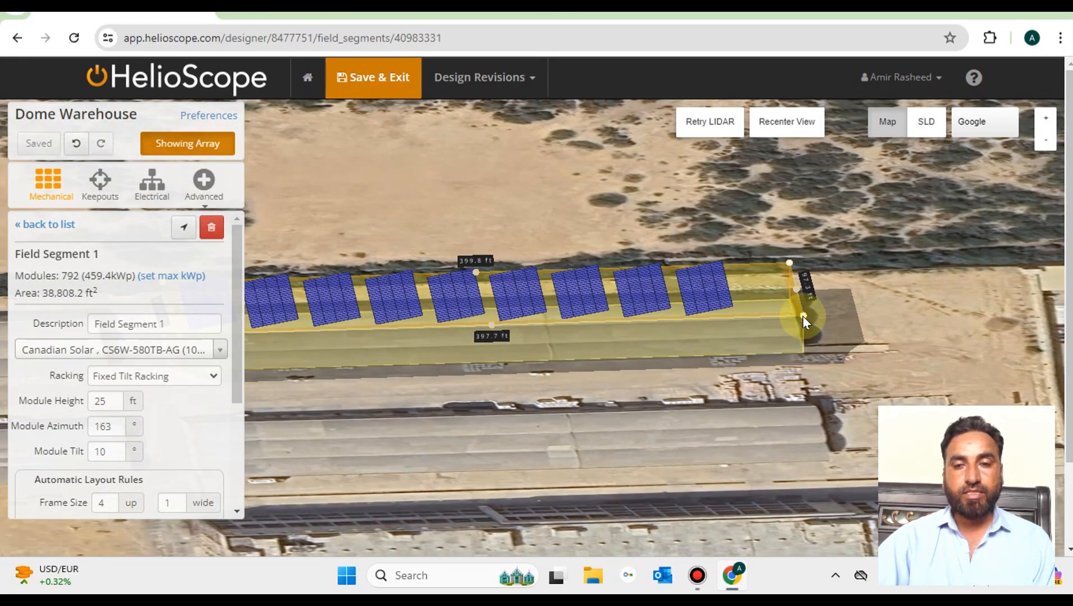
{"action": "left_click_drag", "start_coordinate": [803, 315], "coordinate": [811, 316]}
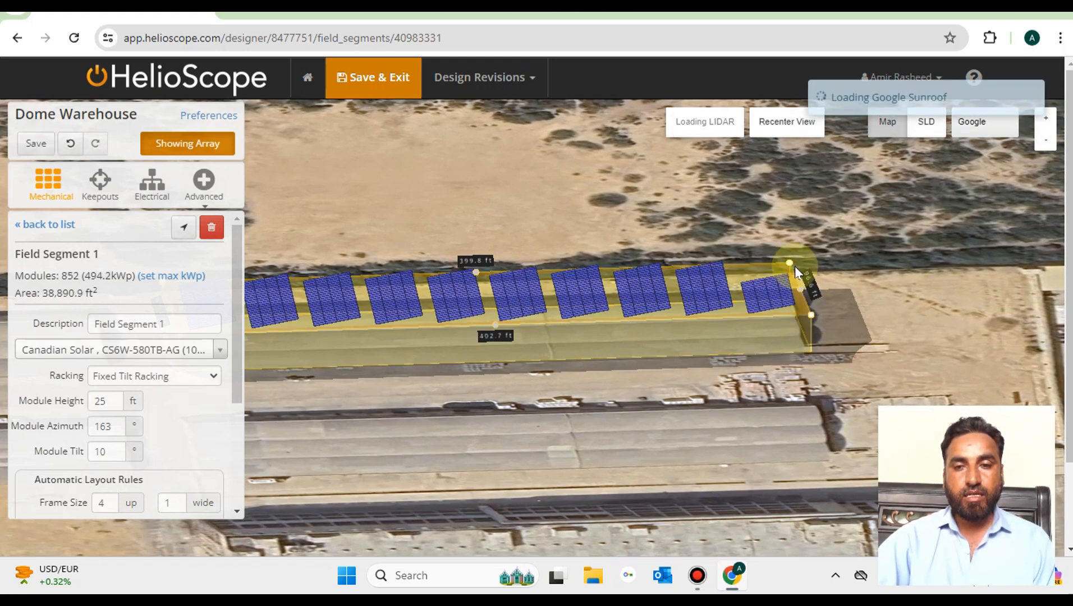
{"action": "left_click_drag", "start_coordinate": [653, 393], "coordinate": [696, 393]}
{"action": "left_click_drag", "start_coordinate": [752, 206], "coordinate": [761, 204]}
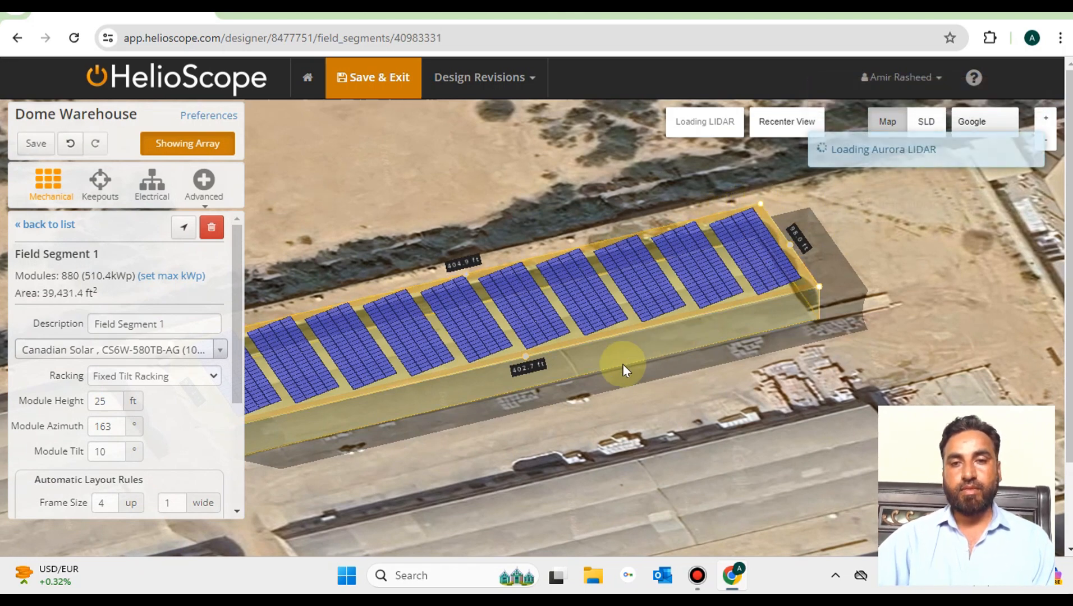
{"action": "left_click_drag", "start_coordinate": [622, 365], "coordinate": [486, 448]}
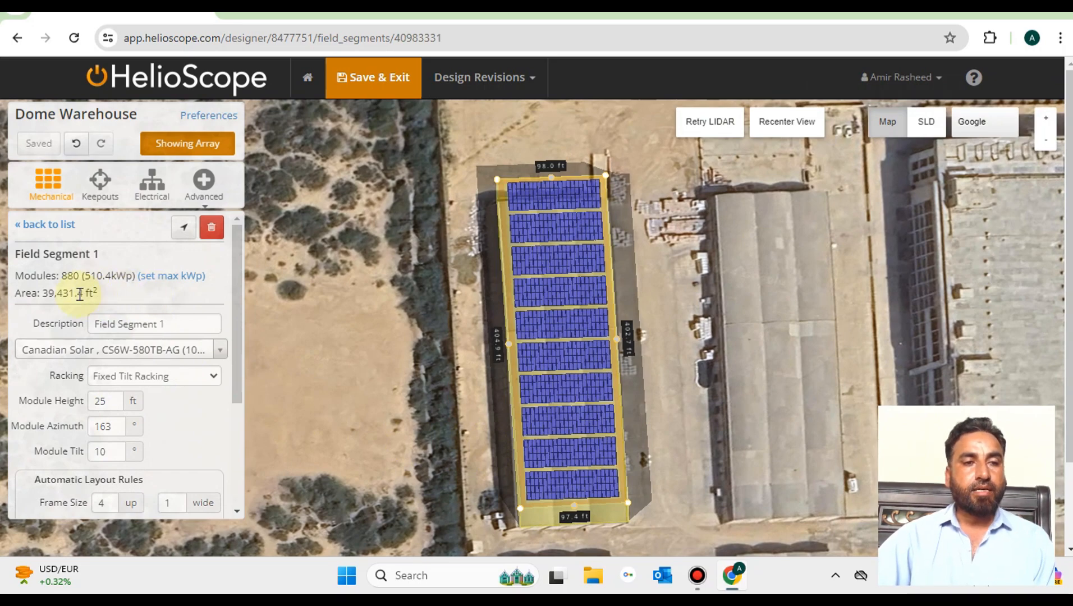
Step: Open the electrical wiring zone and replace its inverter with the Huawei SUN2000-100KTL-M2 (480V) (100kW), searching for "Huawei 100"
{"action": "left_click_drag", "start_coordinate": [653, 458], "coordinate": [505, 470]}
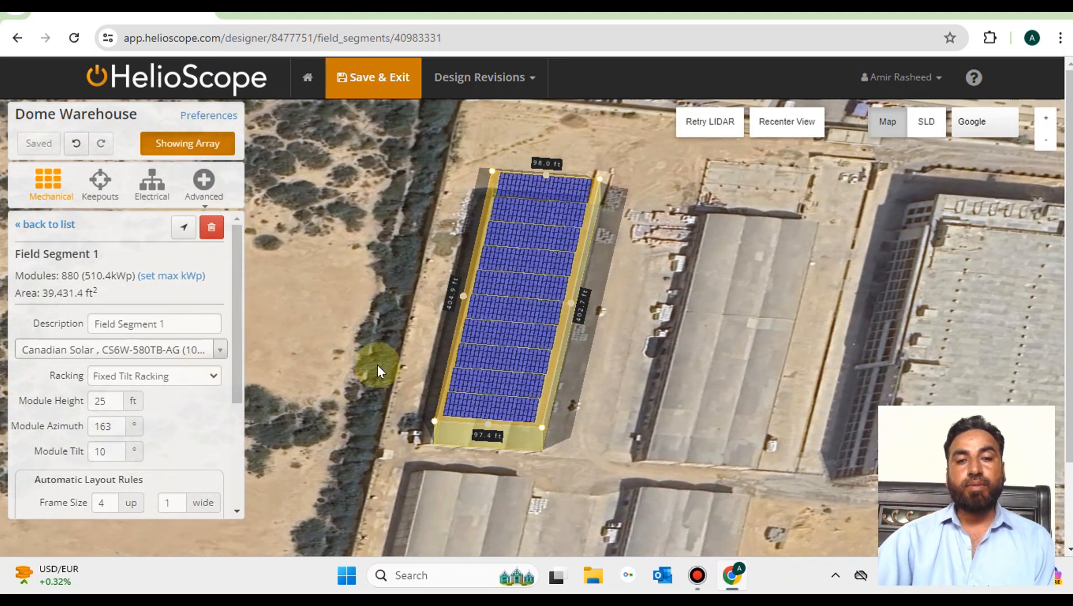
{"action": "left_click_drag", "start_coordinate": [377, 364], "coordinate": [420, 356]}
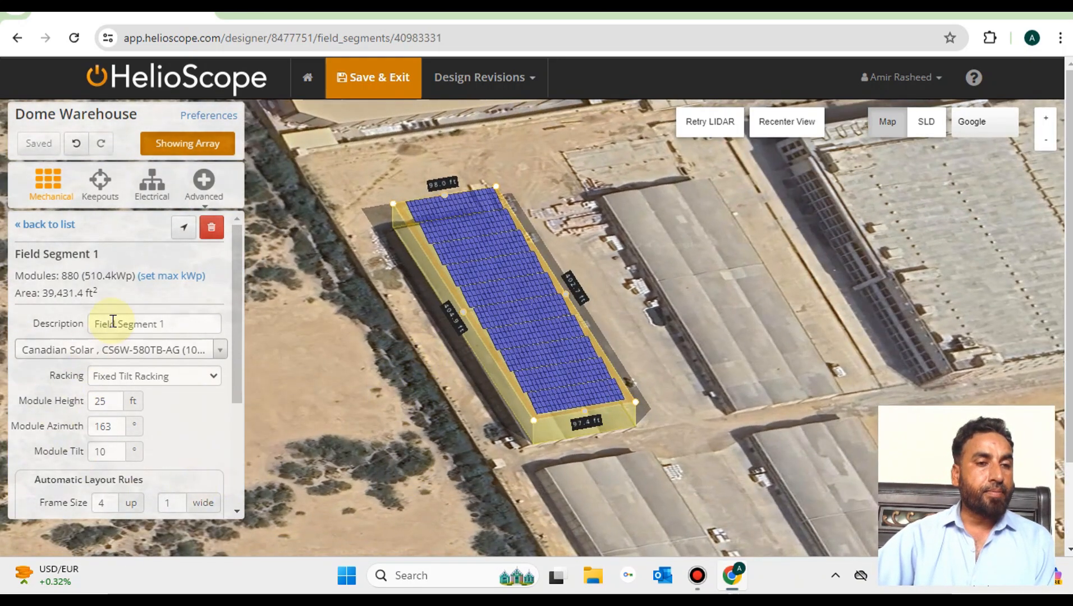
{"action": "left_click", "coordinate": [147, 187]}
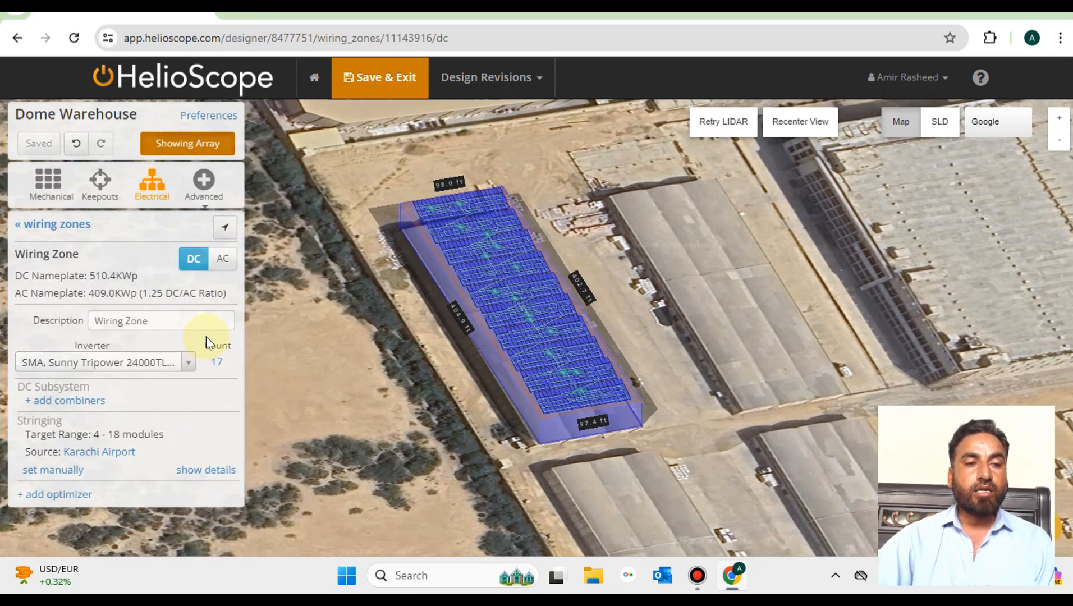
{"action": "left_click", "coordinate": [183, 370]}
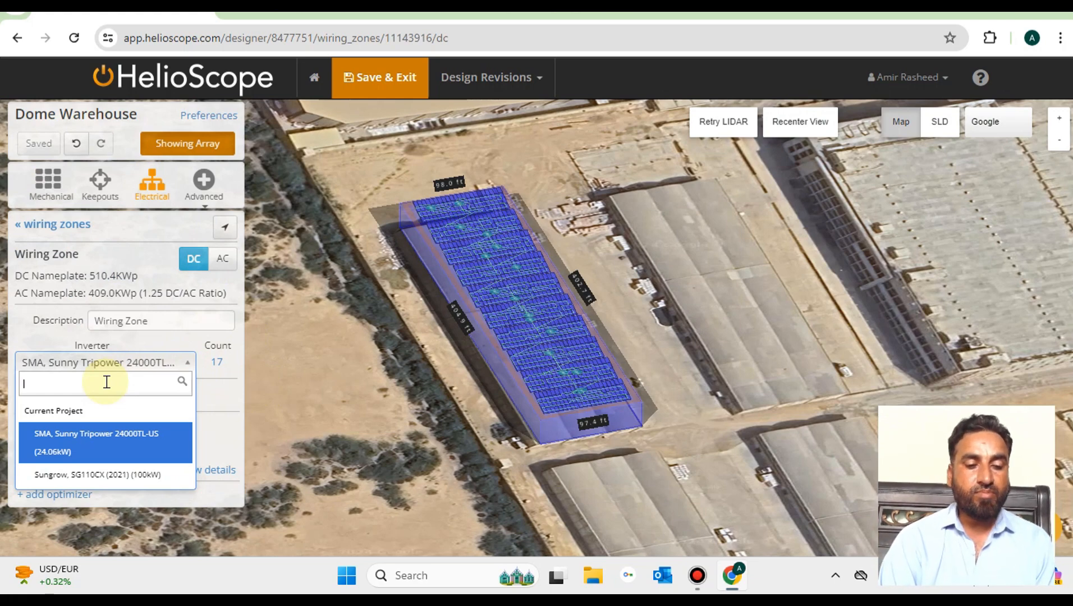
{"action": "type", "text": "Hu"}
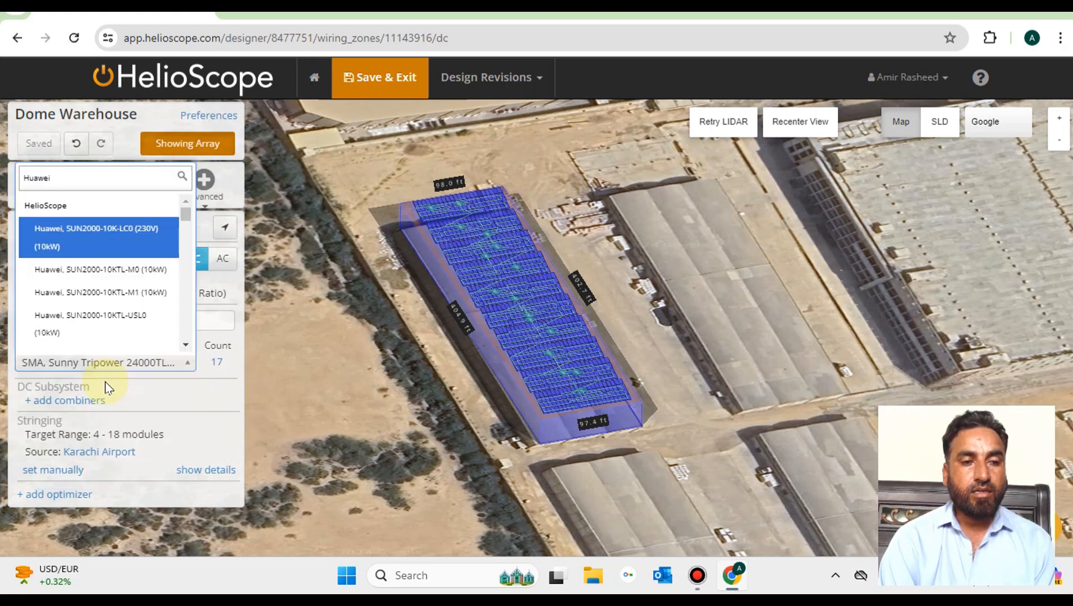
{"action": "type", "text": "awei"}
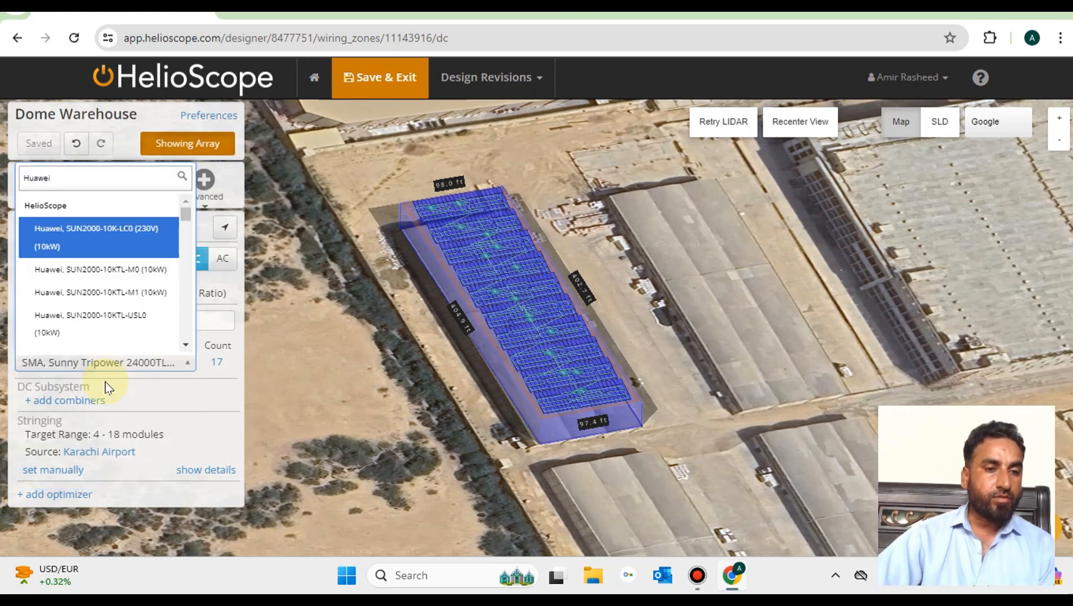
{"action": "type", "text": "100"}
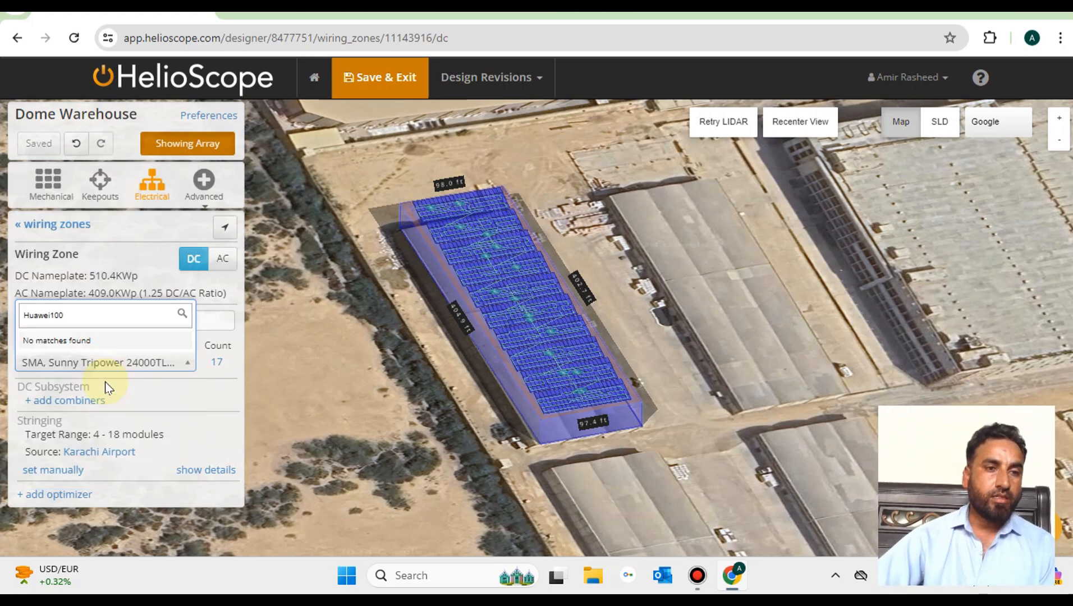
{"action": "key", "text": "BackSpace"}
{"action": "key", "text": "BackSpace"}
{"action": "key", "text": "BackSpace"}
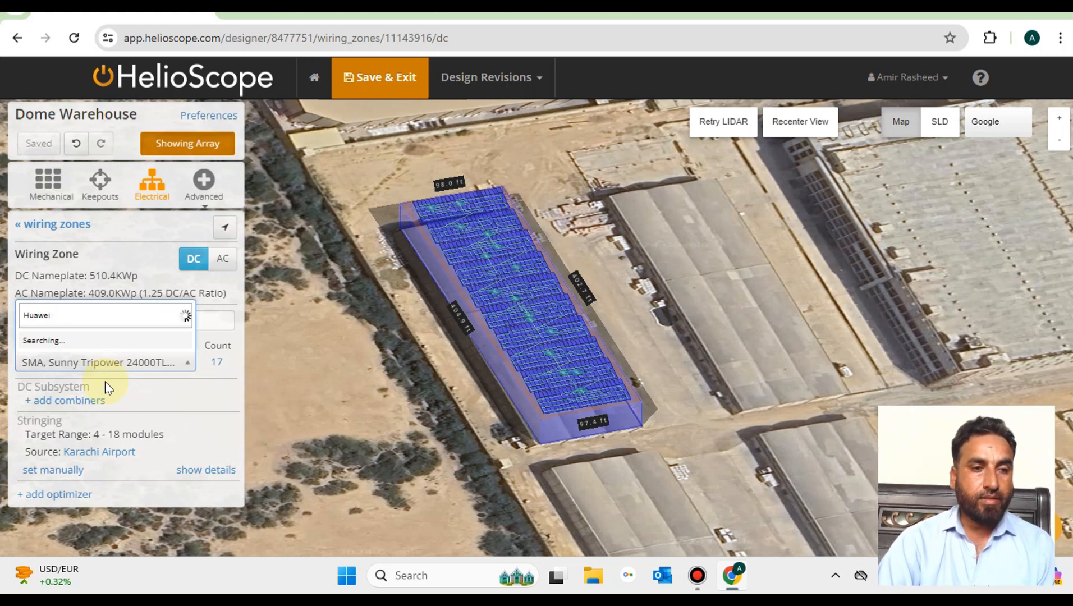
{"action": "type", "text": "100"}
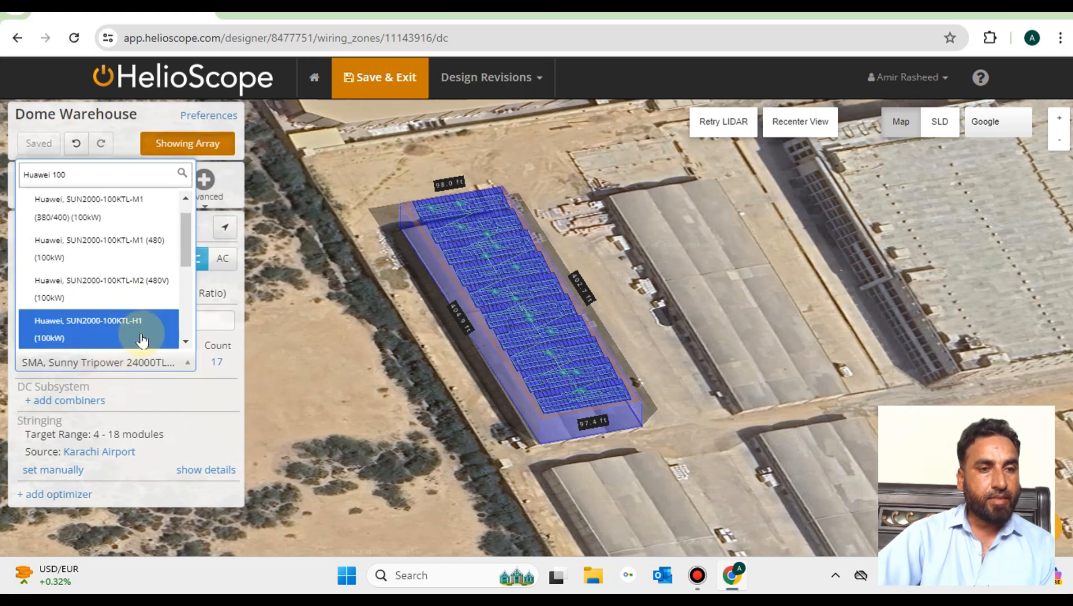
{"action": "left_click", "coordinate": [140, 292]}
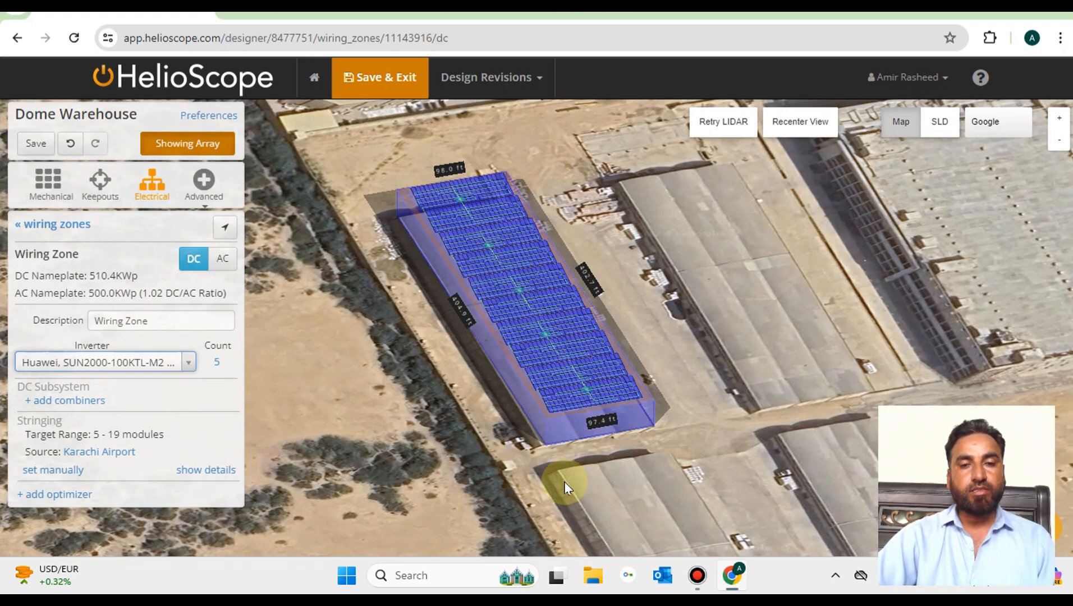
Step: Move the inverter nearest the roof's 97.4 ft end off the array to the ground beside that end's outer corner
{"action": "left_click_drag", "start_coordinate": [564, 482], "coordinate": [499, 490]}
{"action": "scroll", "coordinate": [504, 427], "scroll_direction": "up", "scroll_amount": 2}
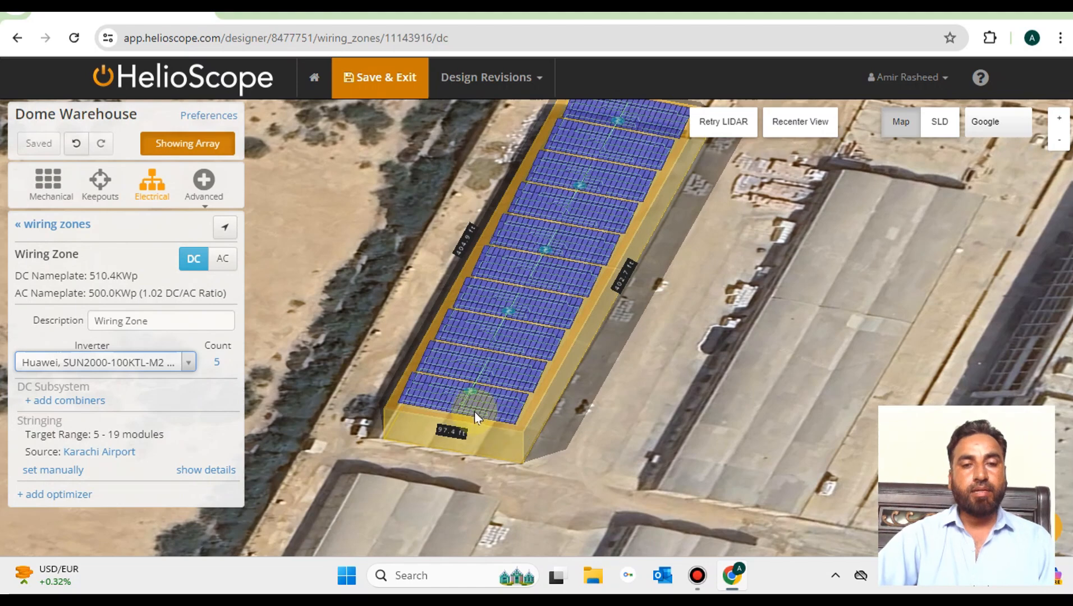
{"action": "left_click_drag", "start_coordinate": [474, 461], "coordinate": [520, 476]}
{"action": "left_click", "coordinate": [531, 400]}
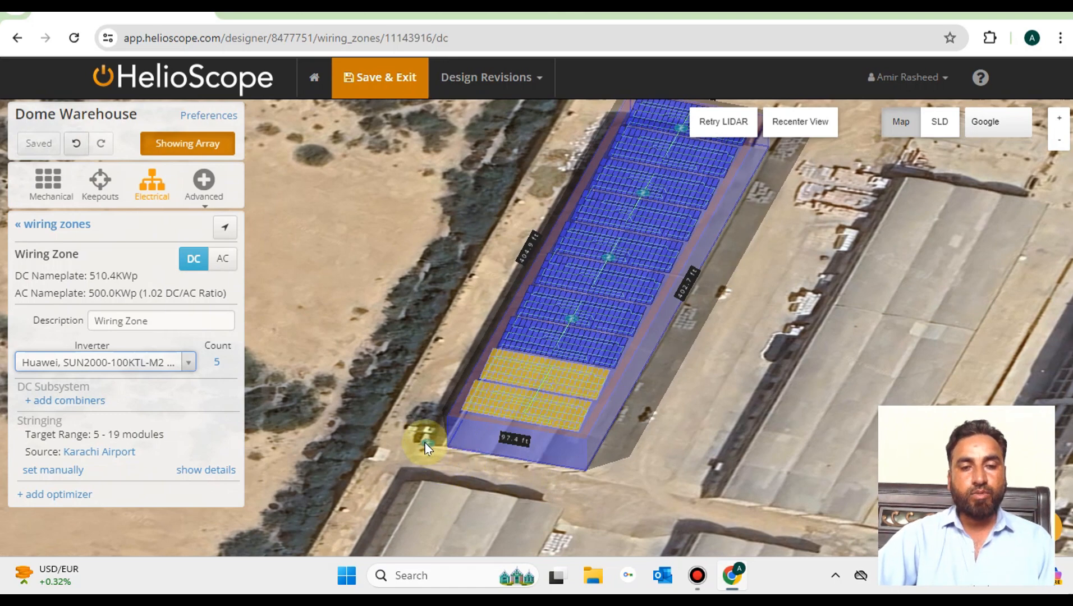
{"action": "mouse_move", "coordinate": [423, 440]}
{"action": "left_mouse_down"}
{"action": "mouse_move", "coordinate": [426, 480]}
{"action": "mouse_move", "coordinate": [424, 437]}
{"action": "left_mouse_up"}
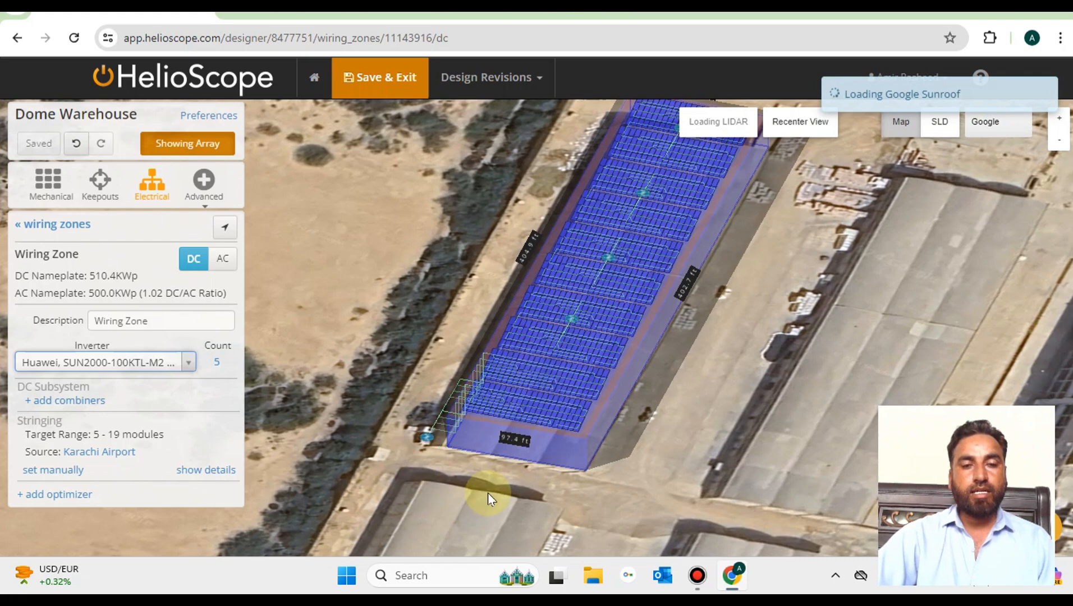
Step: Move the next three inverters along the roof down to the ground, grouping them beside the first inverter at the corner
{"action": "left_click_drag", "start_coordinate": [446, 489], "coordinate": [484, 501]}
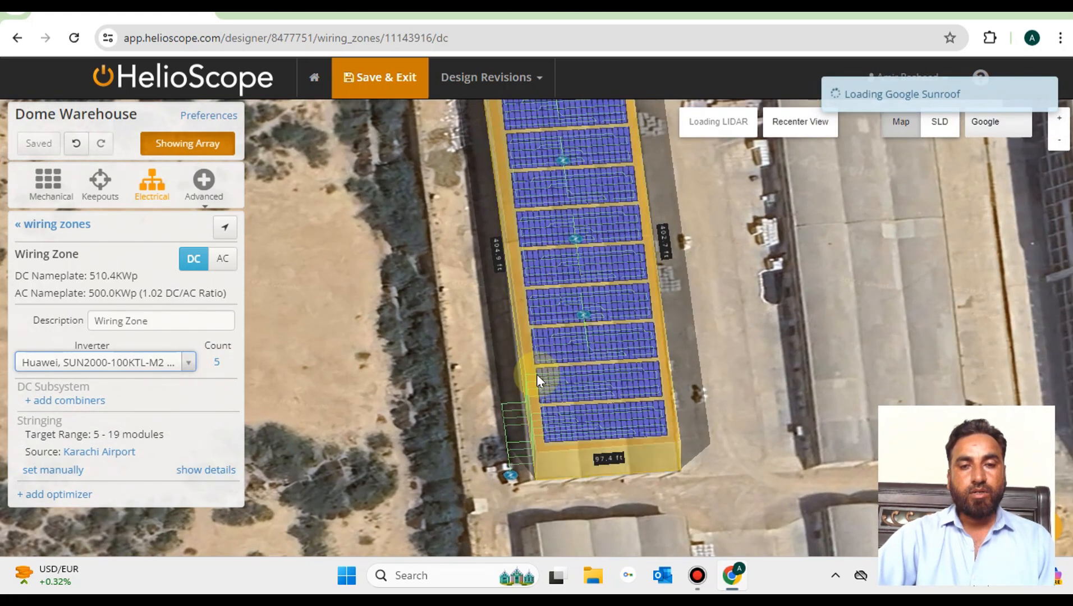
{"action": "mouse_move", "coordinate": [583, 312]}
{"action": "left_mouse_down"}
{"action": "mouse_move", "coordinate": [511, 326]}
{"action": "mouse_move", "coordinate": [489, 419]}
{"action": "mouse_move", "coordinate": [498, 534]}
{"action": "mouse_move", "coordinate": [501, 502]}
{"action": "left_mouse_up"}
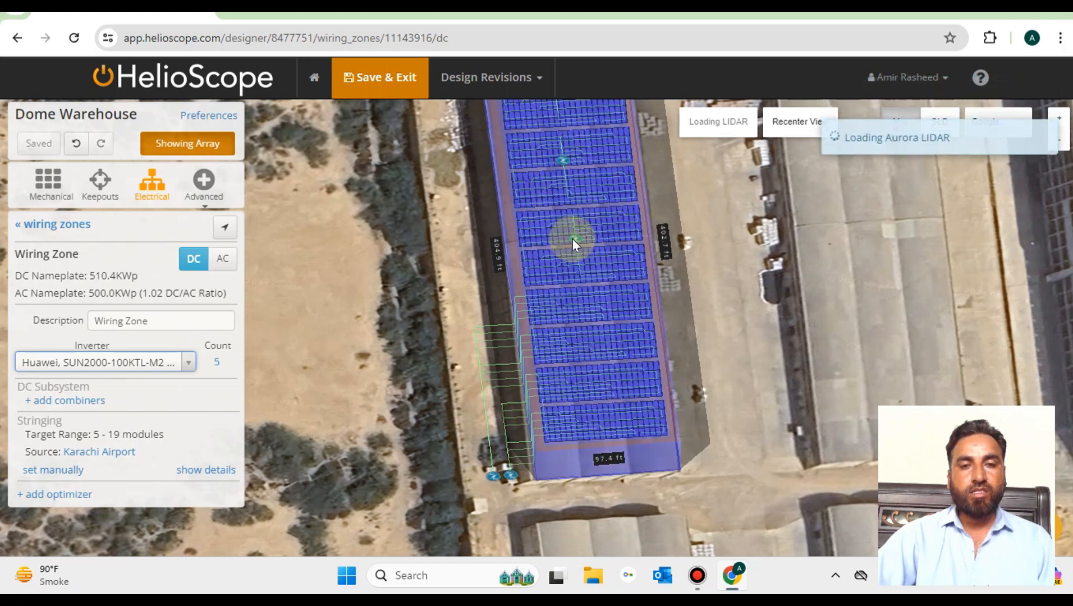
{"action": "mouse_move", "coordinate": [573, 239]}
{"action": "left_mouse_down"}
{"action": "mouse_move", "coordinate": [523, 245]}
{"action": "mouse_move", "coordinate": [491, 288]}
{"action": "left_mouse_up"}
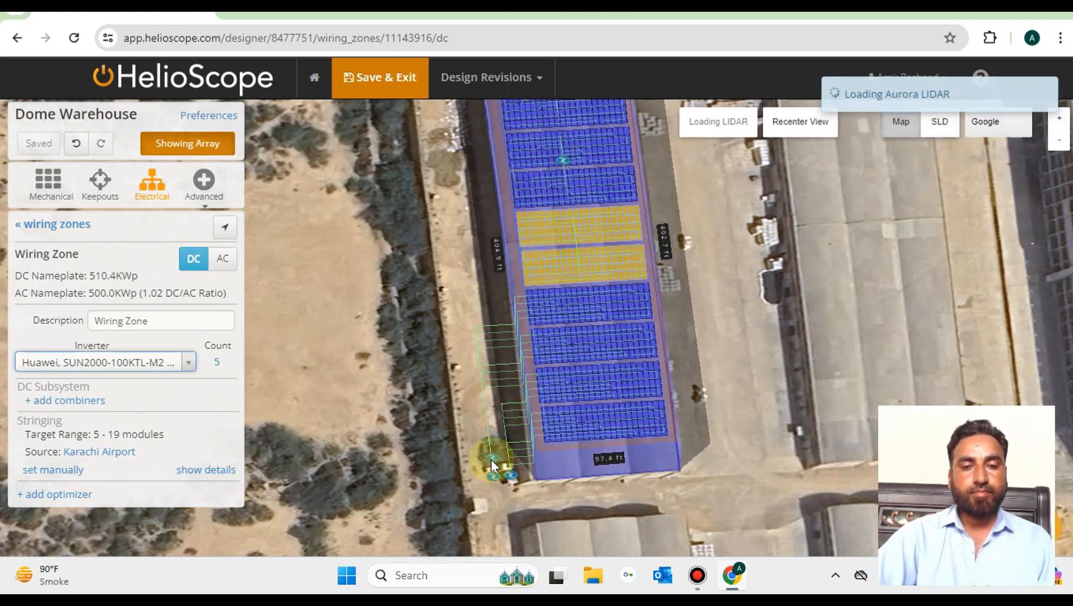
{"action": "left_click_drag", "start_coordinate": [492, 465], "coordinate": [505, 490]}
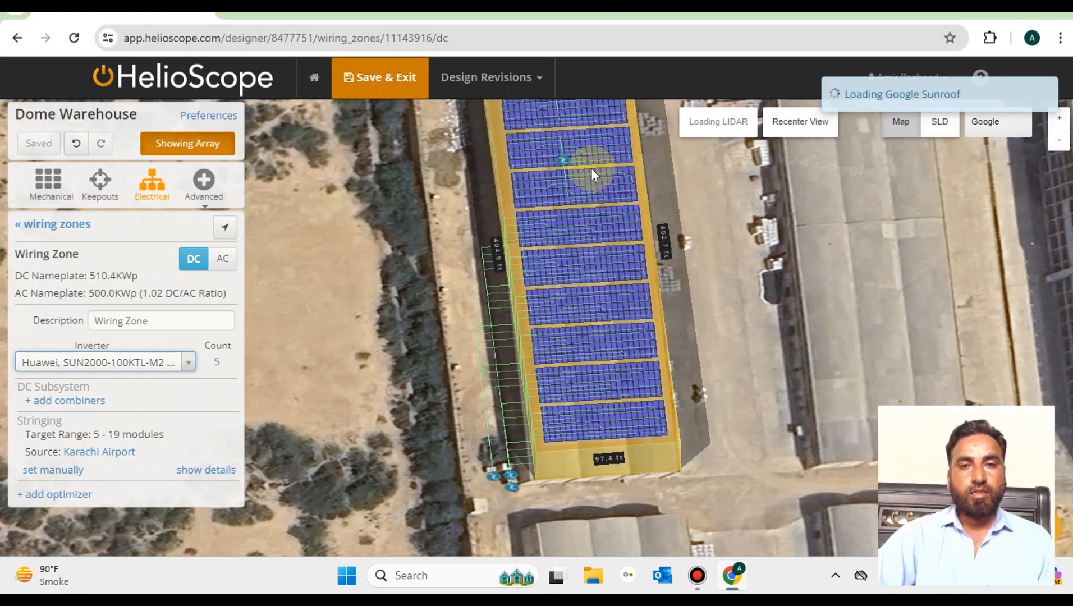
{"action": "left_click_drag", "start_coordinate": [565, 158], "coordinate": [482, 457]}
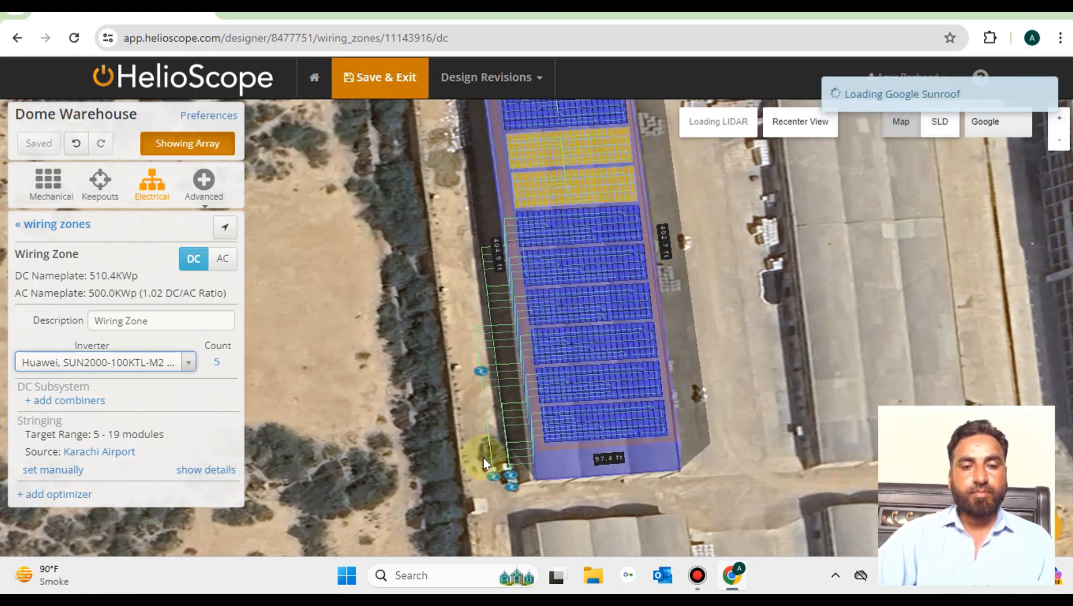
{"action": "mouse_move", "coordinate": [500, 492]}
{"action": "left_mouse_down"}
{"action": "mouse_move", "coordinate": [498, 514]}
{"action": "mouse_move", "coordinate": [498, 488]}
{"action": "left_mouse_up"}
Step: Move the last inverter from the roof's far end to the ground, completing the cluster of five beside the corner
{"action": "left_click_drag", "start_coordinate": [442, 315], "coordinate": [414, 389]}
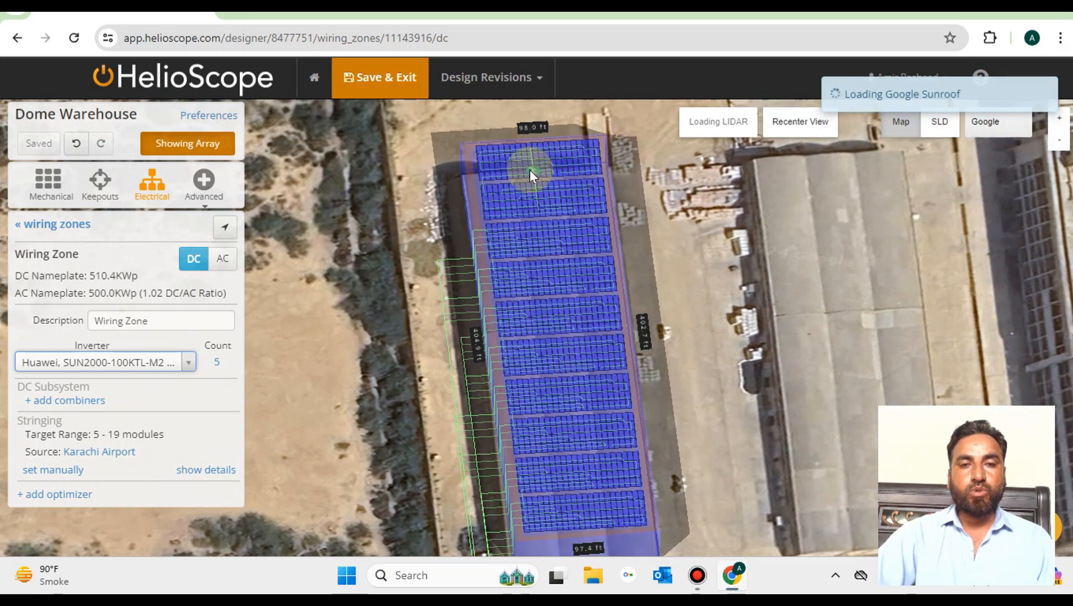
{"action": "left_click", "coordinate": [530, 170]}
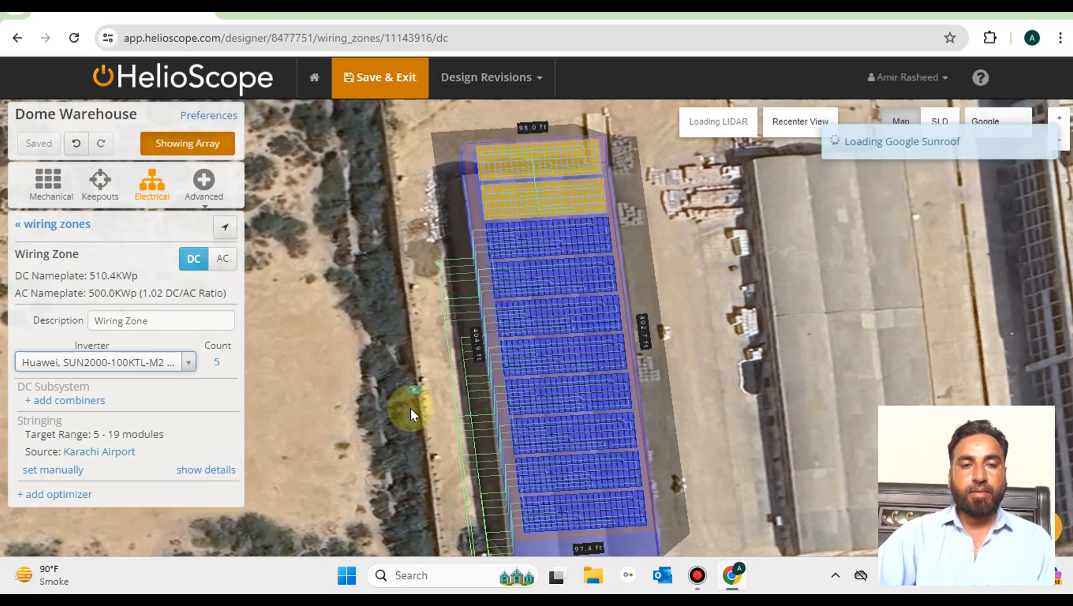
{"action": "left_click_drag", "start_coordinate": [446, 498], "coordinate": [448, 525]}
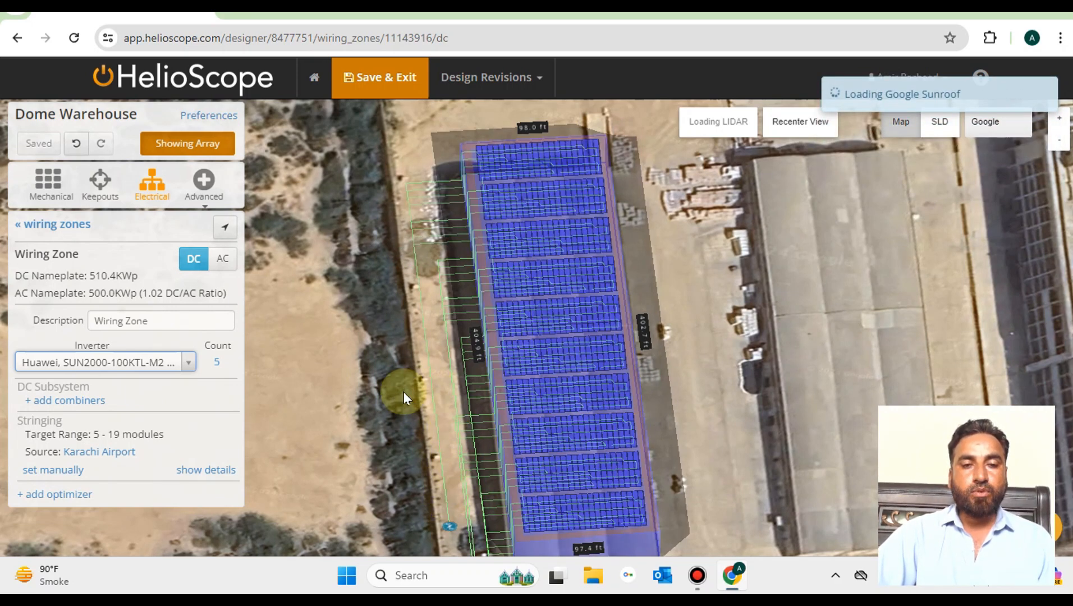
{"action": "left_click_drag", "start_coordinate": [389, 325], "coordinate": [392, 214]}
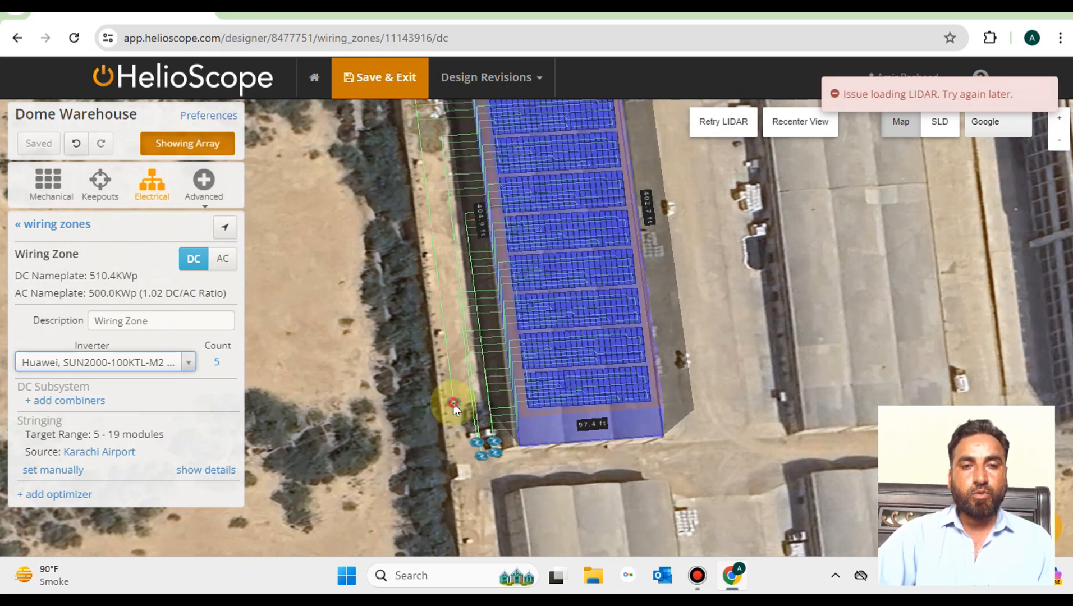
{"action": "left_click_drag", "start_coordinate": [453, 402], "coordinate": [467, 446]}
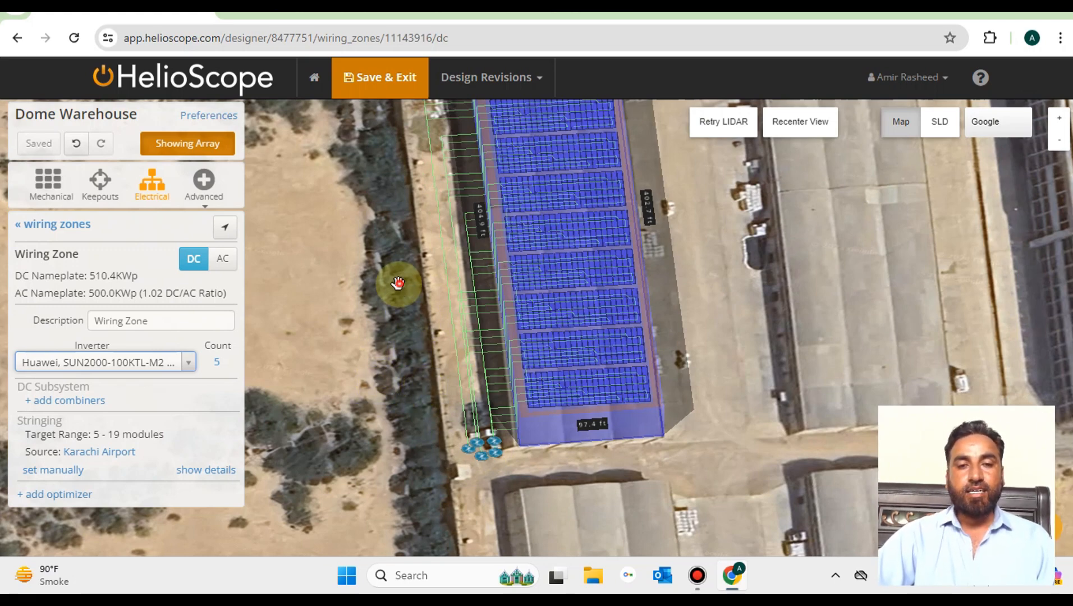
Step: Inspect the grouped inverters and the string wiring running along the building's long side from several viewing angles
{"action": "left_click_drag", "start_coordinate": [399, 285], "coordinate": [503, 474]}
{"action": "scroll", "coordinate": [504, 470], "scroll_direction": "up", "scroll_amount": 3}
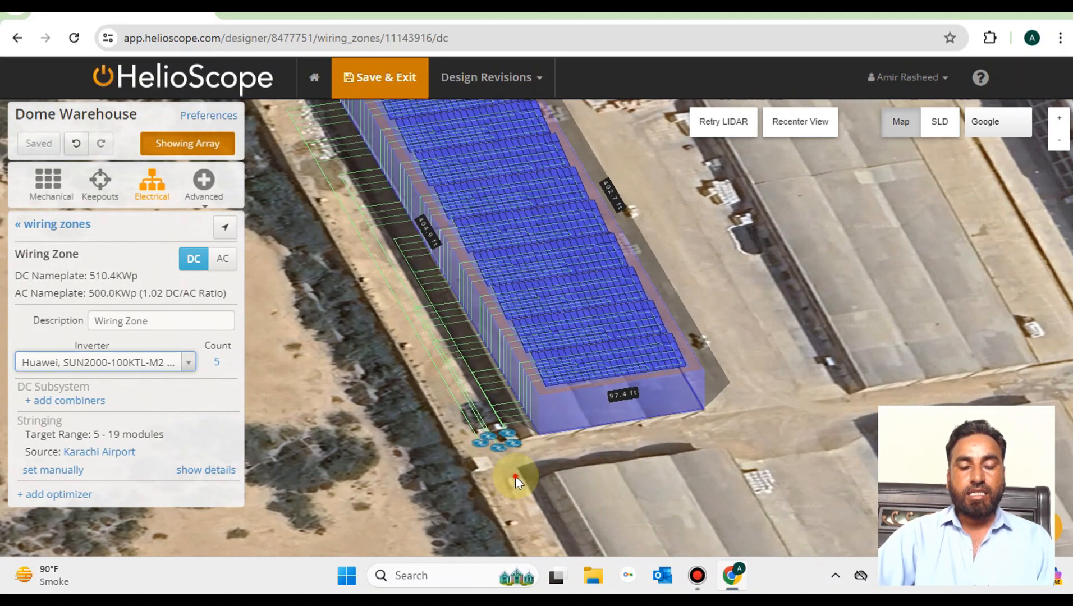
{"action": "left_click_drag", "start_coordinate": [515, 482], "coordinate": [482, 437]}
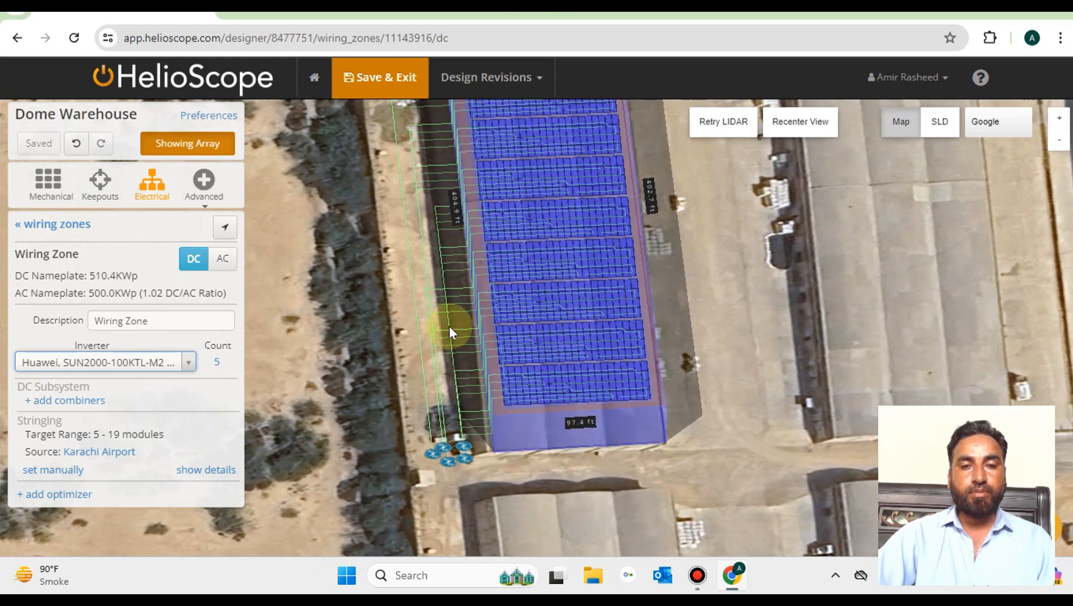
{"action": "left_click_drag", "start_coordinate": [395, 312], "coordinate": [430, 387]}
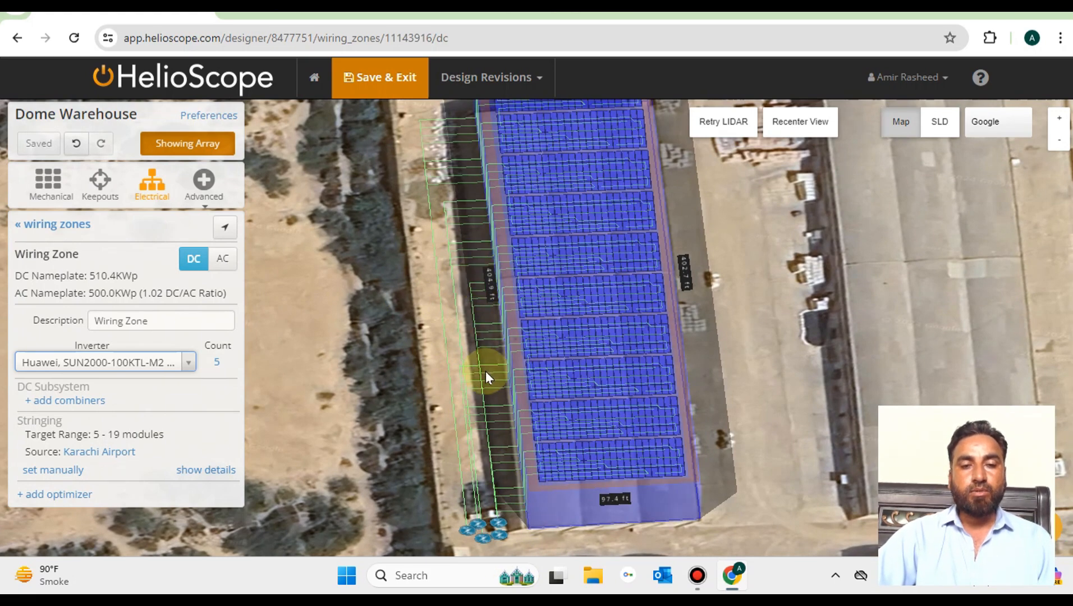
{"action": "left_click_drag", "start_coordinate": [468, 480], "coordinate": [498, 453]}
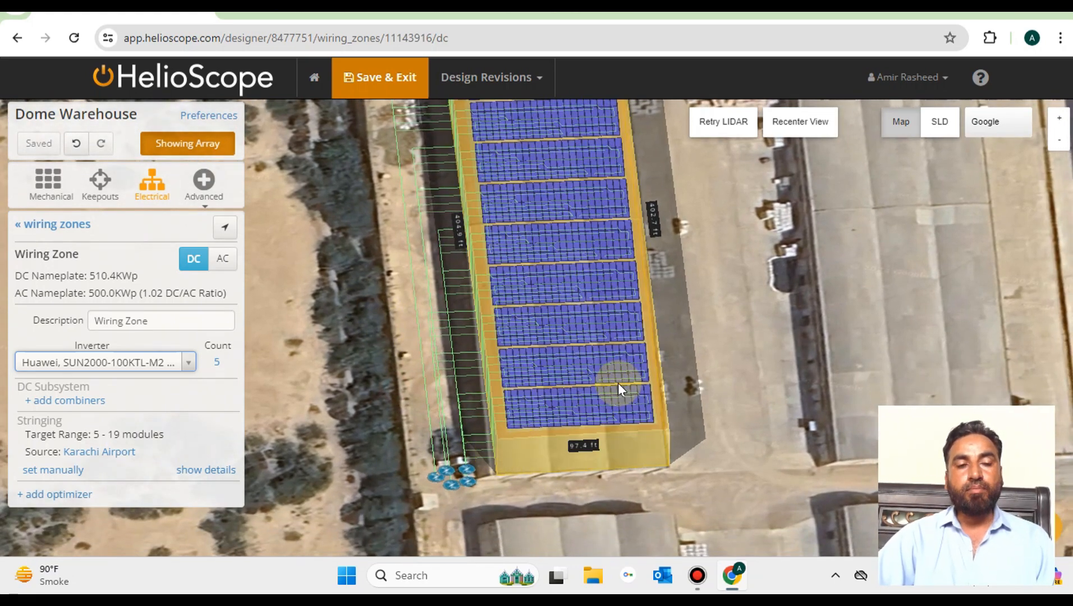
{"action": "left_click_drag", "start_coordinate": [611, 387], "coordinate": [507, 491]}
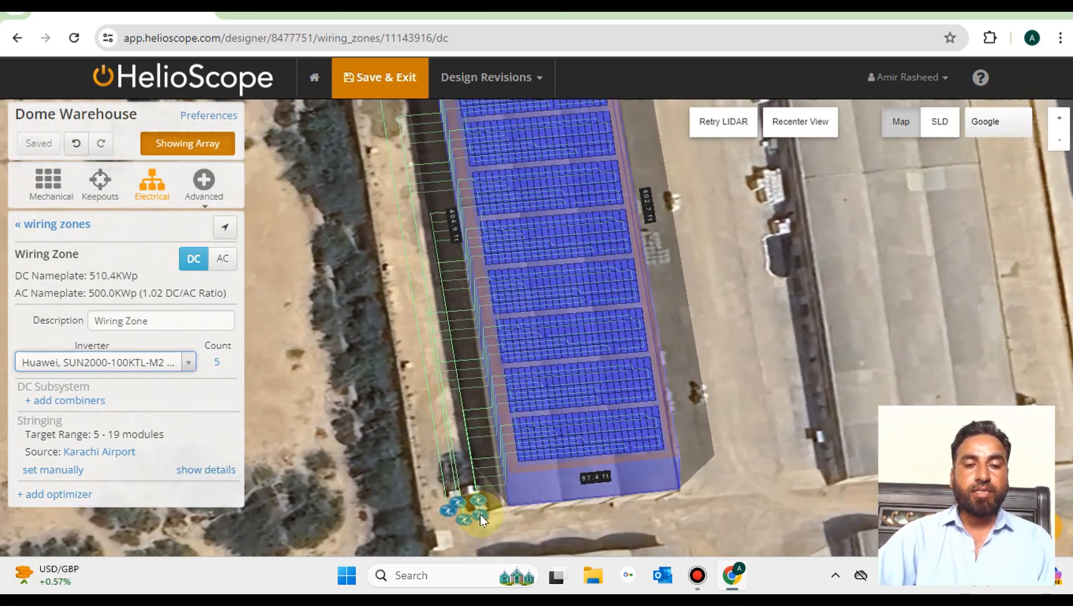
{"action": "left_click_drag", "start_coordinate": [415, 449], "coordinate": [406, 409]}
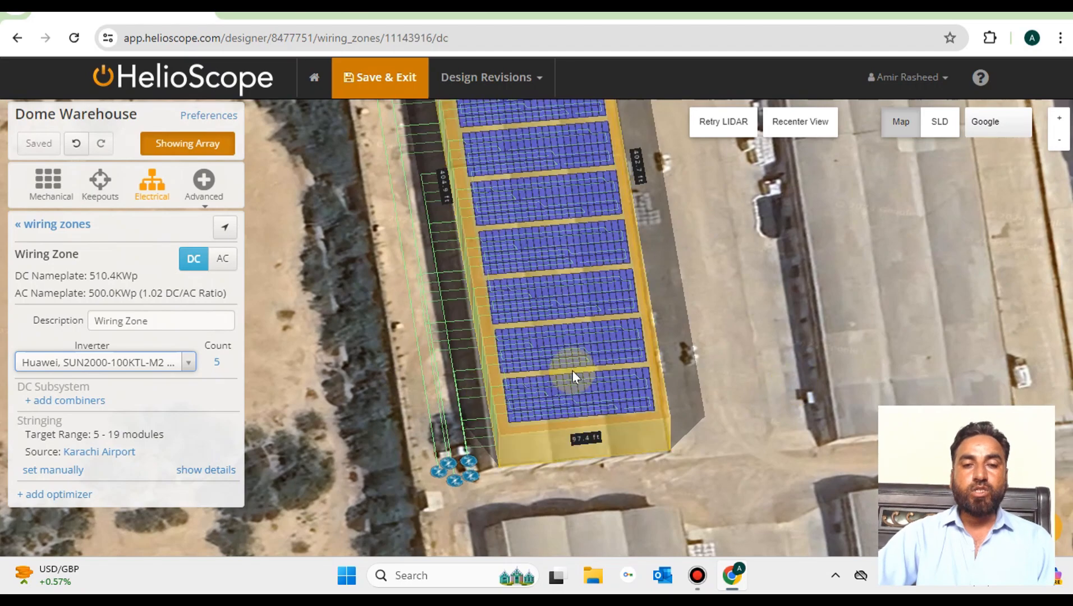
{"action": "left_click_drag", "start_coordinate": [711, 439], "coordinate": [689, 440]}
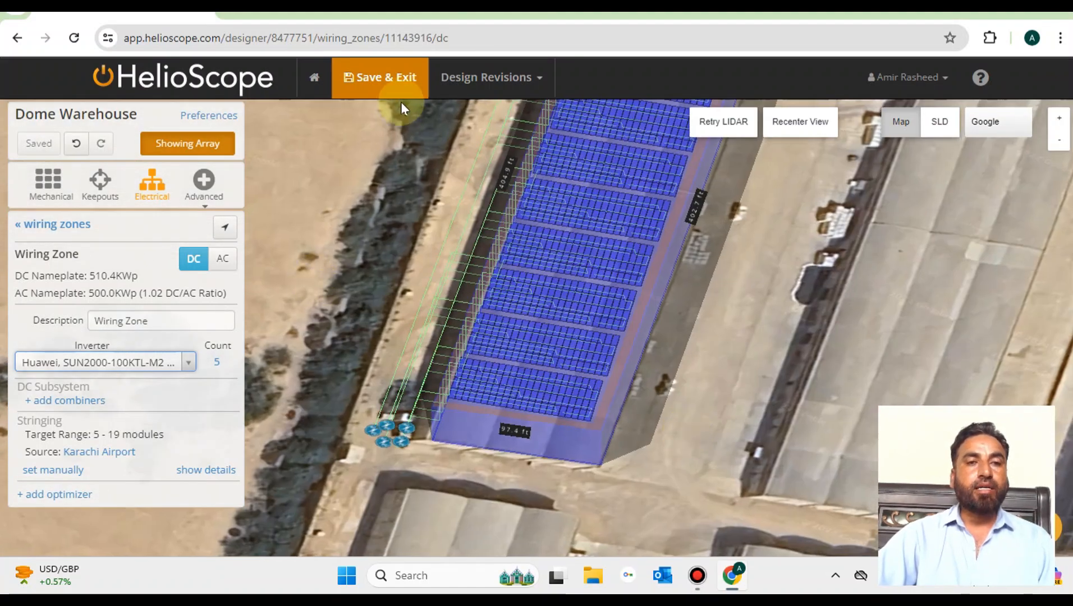
Step: Save and exit the design, and simulate the Dome Warehouse design with Condition Set 1 from the project's reports
{"action": "left_click", "coordinate": [387, 83]}
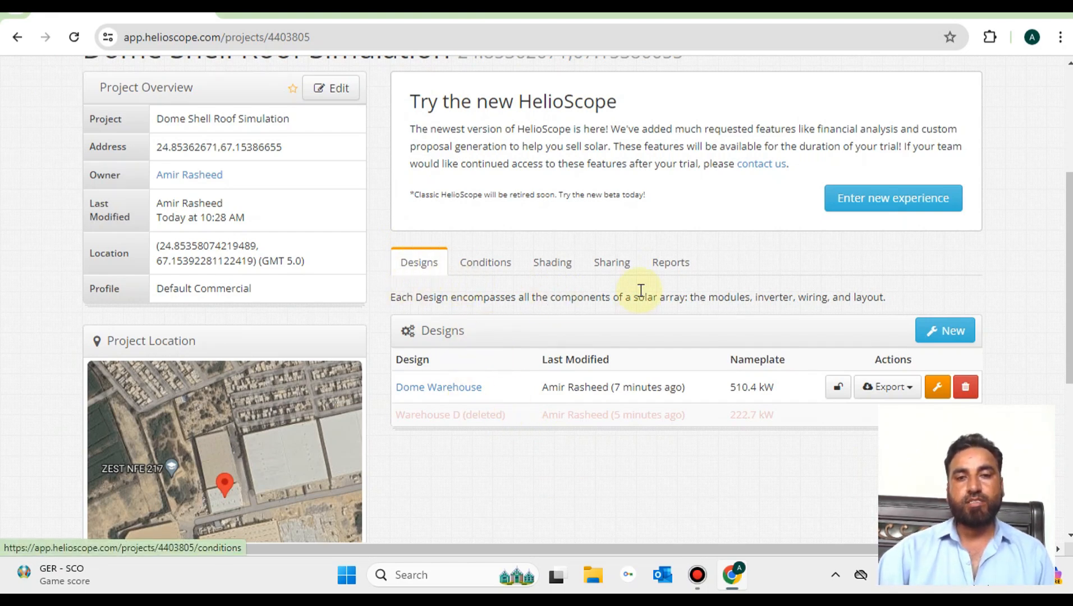
{"action": "left_click", "coordinate": [668, 272]}
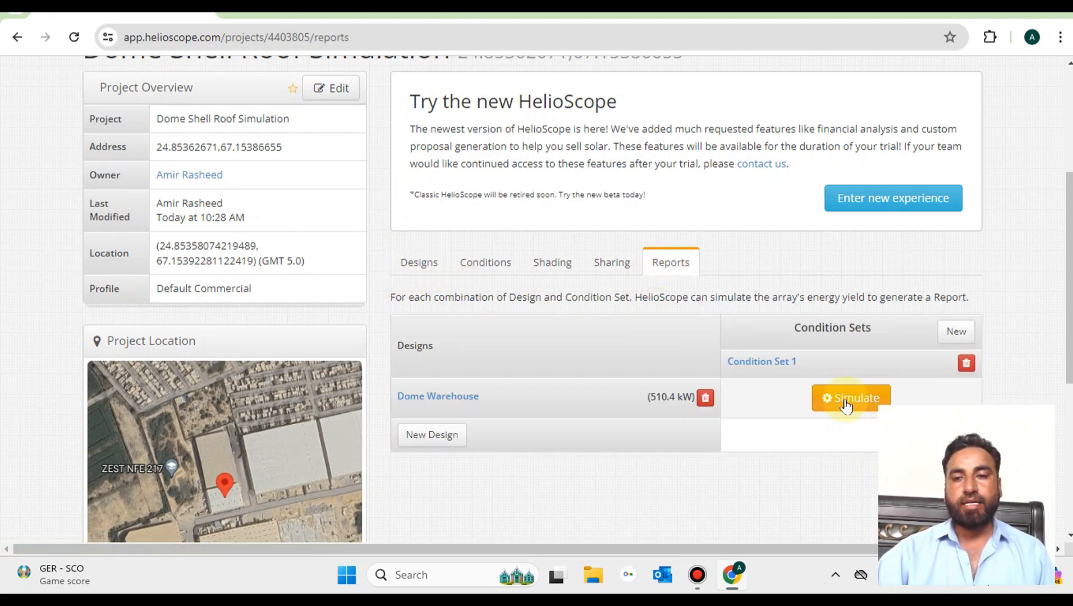
{"action": "left_click", "coordinate": [845, 403]}
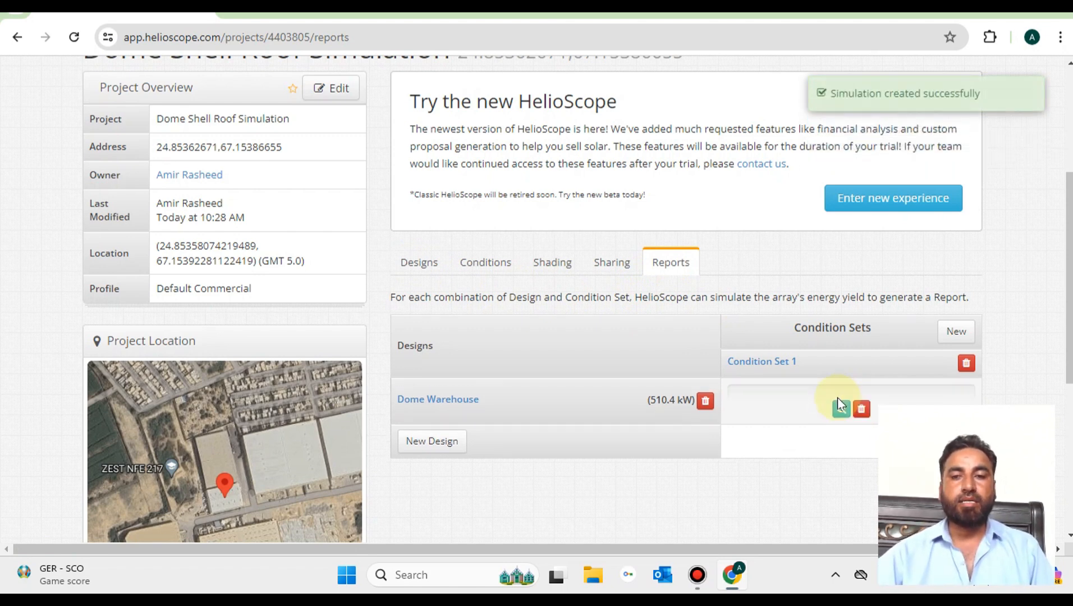
{"action": "scroll", "coordinate": [528, 331], "scroll_direction": "down", "scroll_amount": 1}
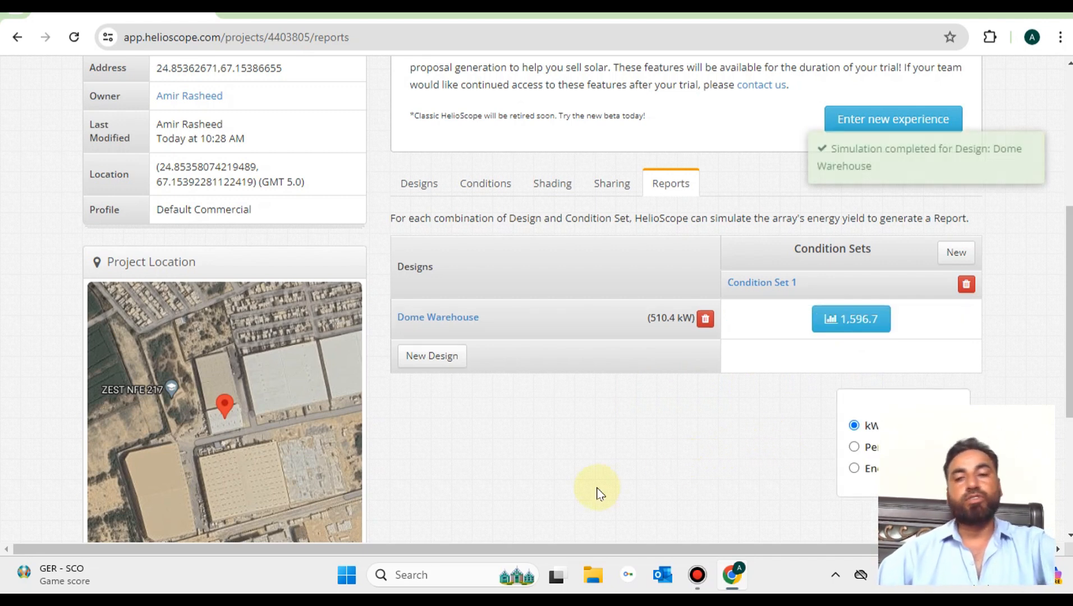
Step: Open the Dome Warehouse simulation report and review its system metrics, including the module DC nameplate and annual production
{"action": "left_click", "coordinate": [865, 321]}
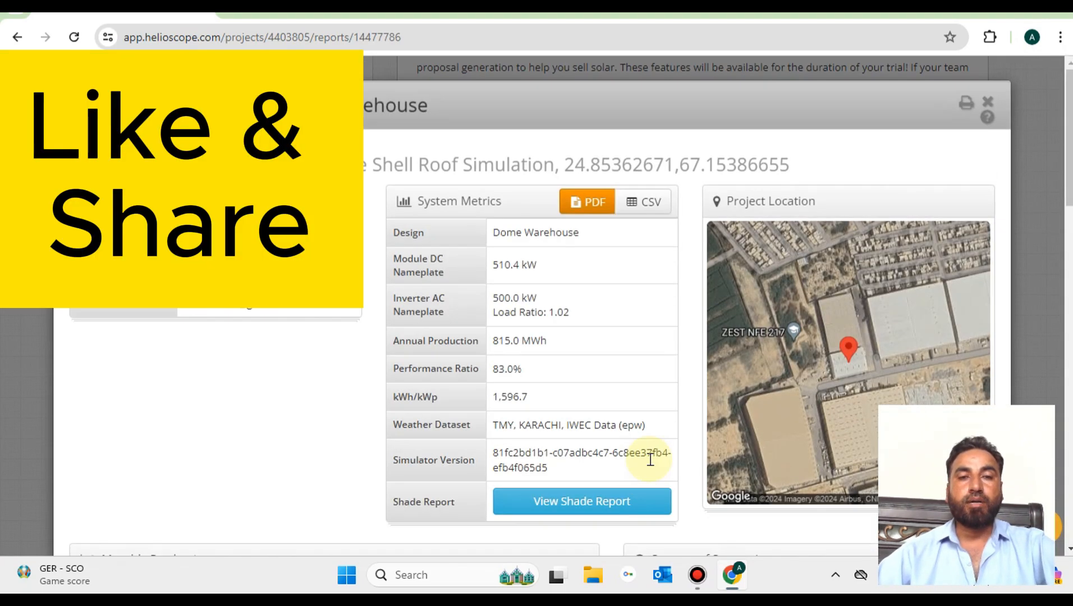
{"action": "scroll", "coordinate": [587, 287], "scroll_direction": "down", "scroll_amount": 1}
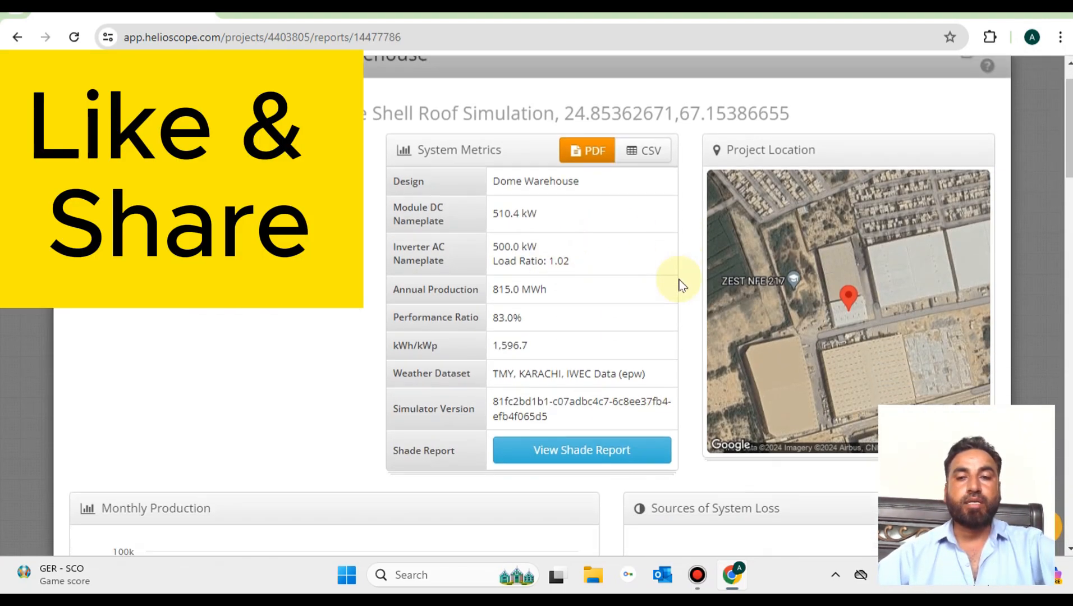
{"action": "scroll", "coordinate": [584, 203], "scroll_direction": "down", "scroll_amount": 3}
{"action": "scroll", "coordinate": [579, 132], "scroll_direction": "up", "scroll_amount": 3}
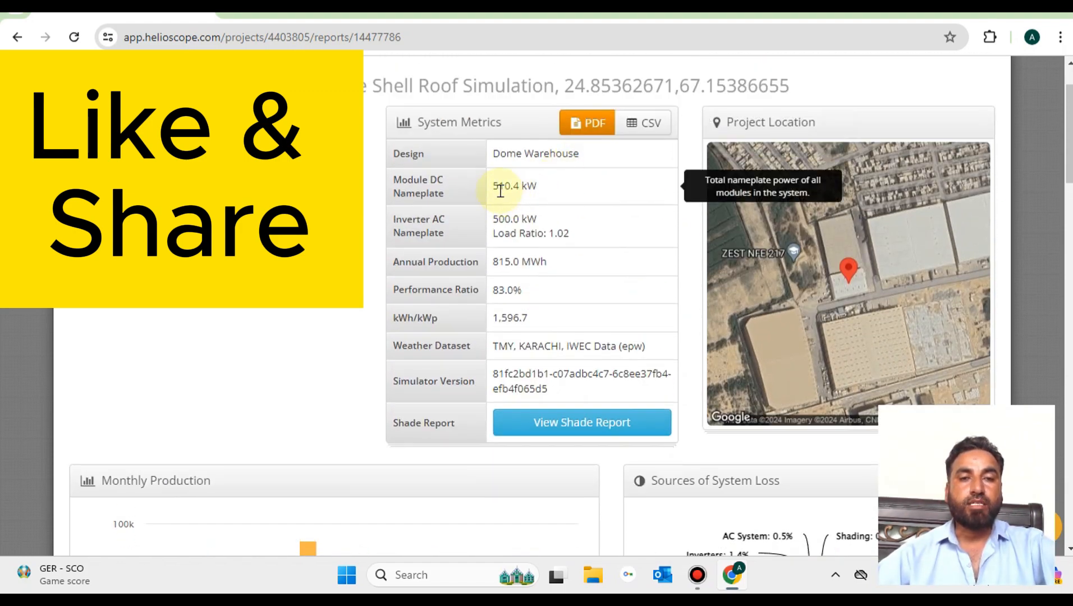
{"action": "left_click_drag", "start_coordinate": [500, 191], "coordinate": [528, 188]}
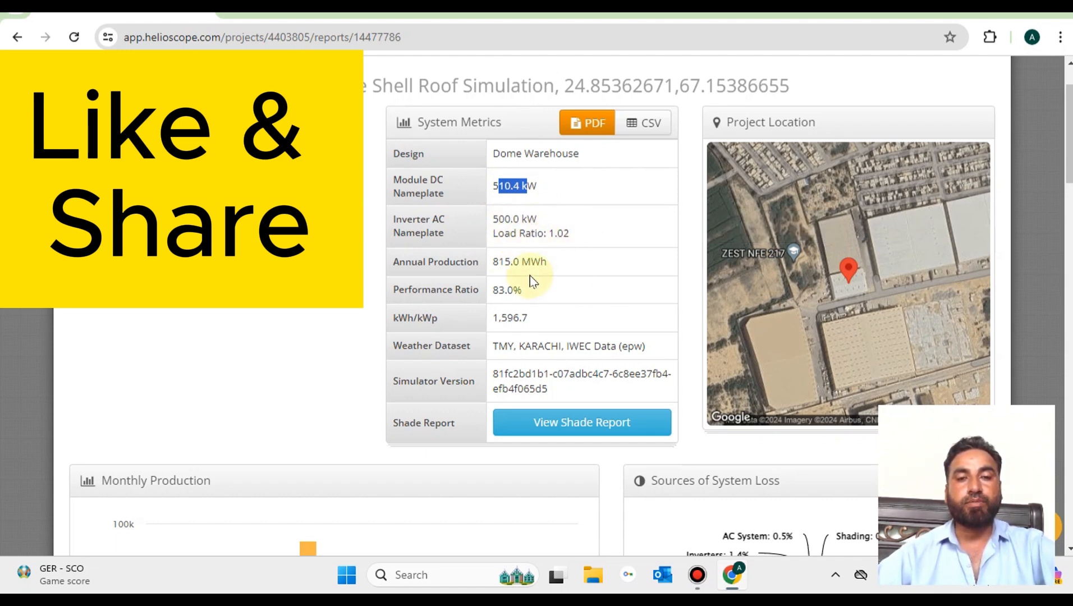
{"action": "left_click_drag", "start_coordinate": [492, 263], "coordinate": [511, 263]}
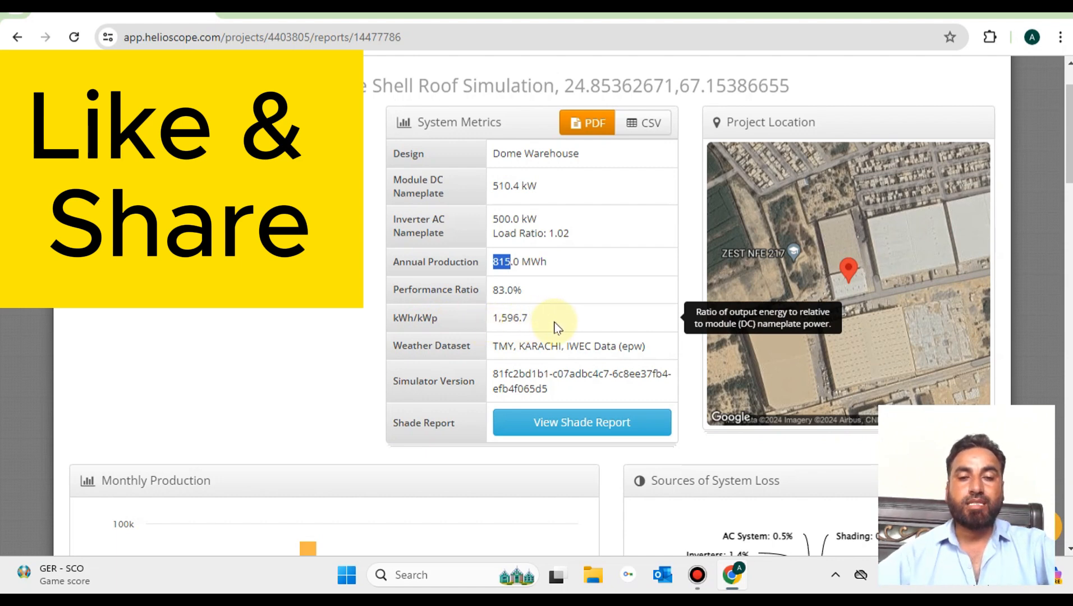
Step: Review the Monthly Production chart month by month from January to December, and the Sources of System Loss chart including temperature loss
{"action": "scroll", "coordinate": [555, 321], "scroll_direction": "down", "scroll_amount": 5}
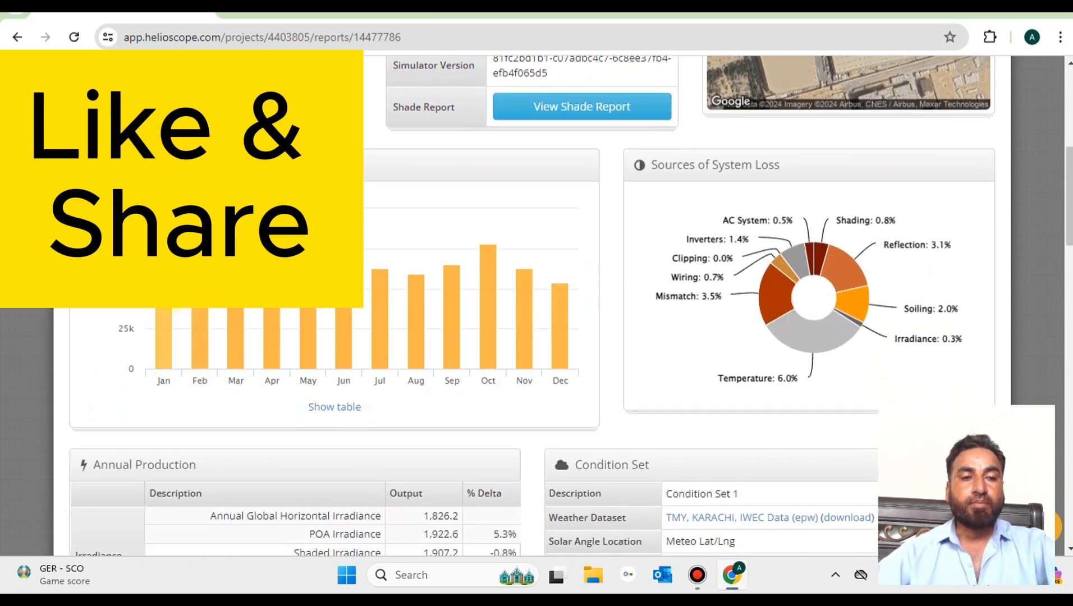
{"action": "mouse_move", "coordinate": [169, 284]}
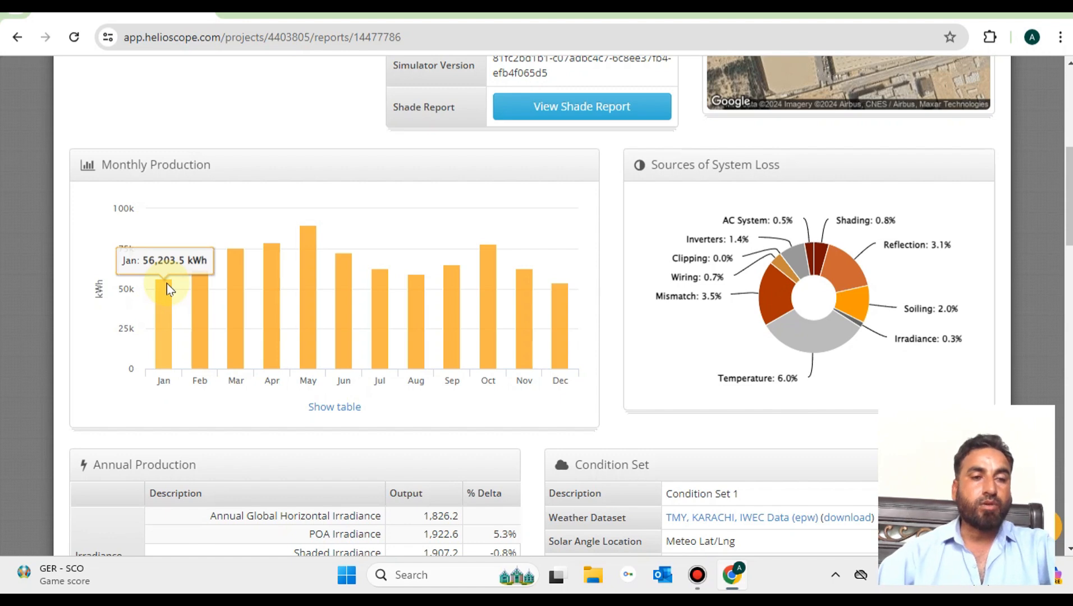
{"action": "mouse_move", "coordinate": [202, 264]}
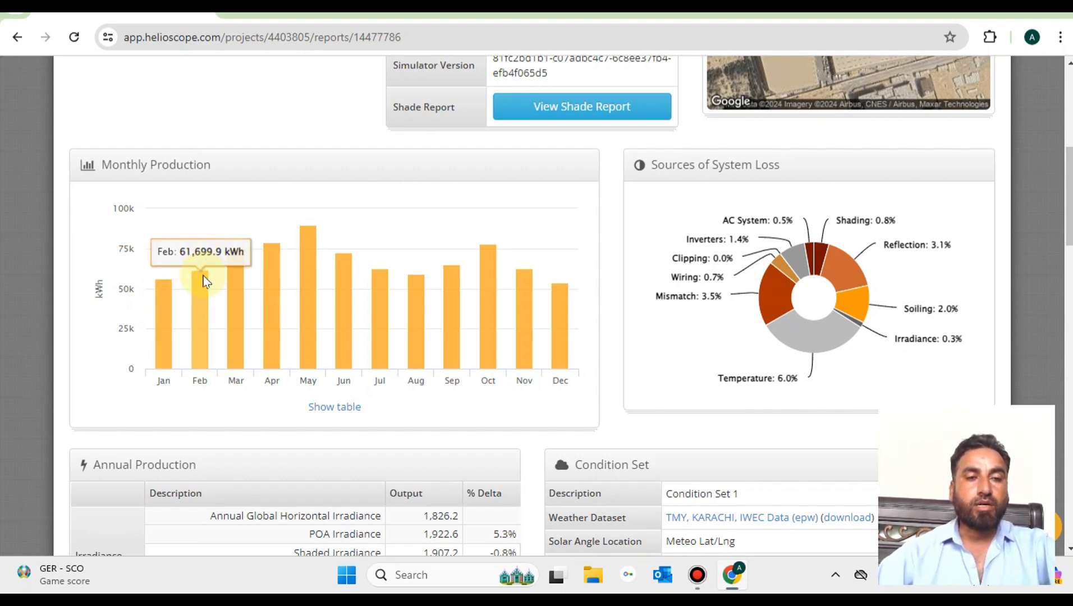
{"action": "mouse_move", "coordinate": [252, 251]}
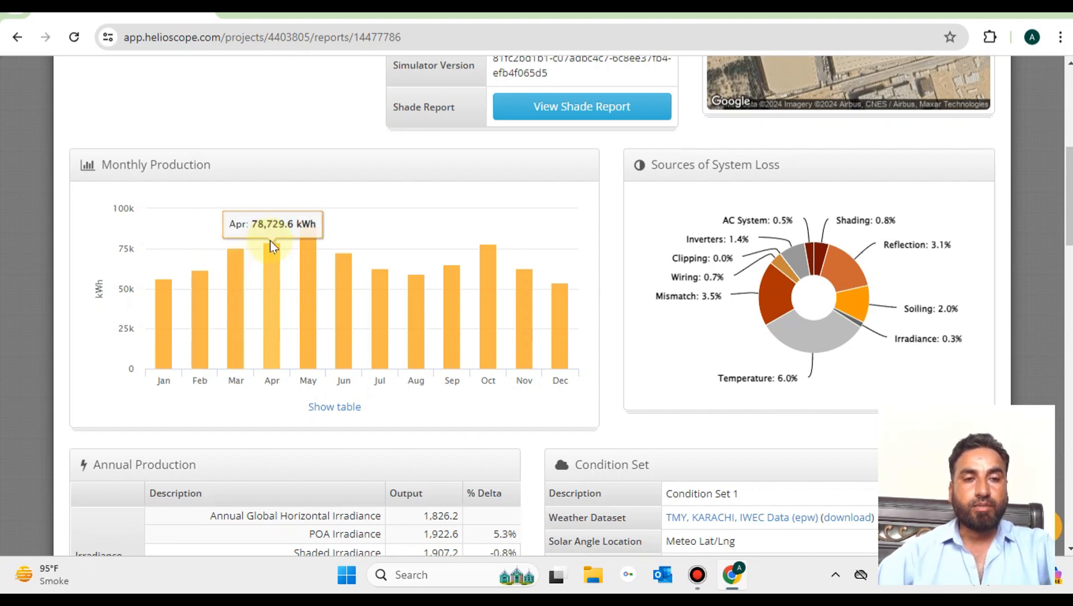
{"action": "mouse_move", "coordinate": [309, 232]}
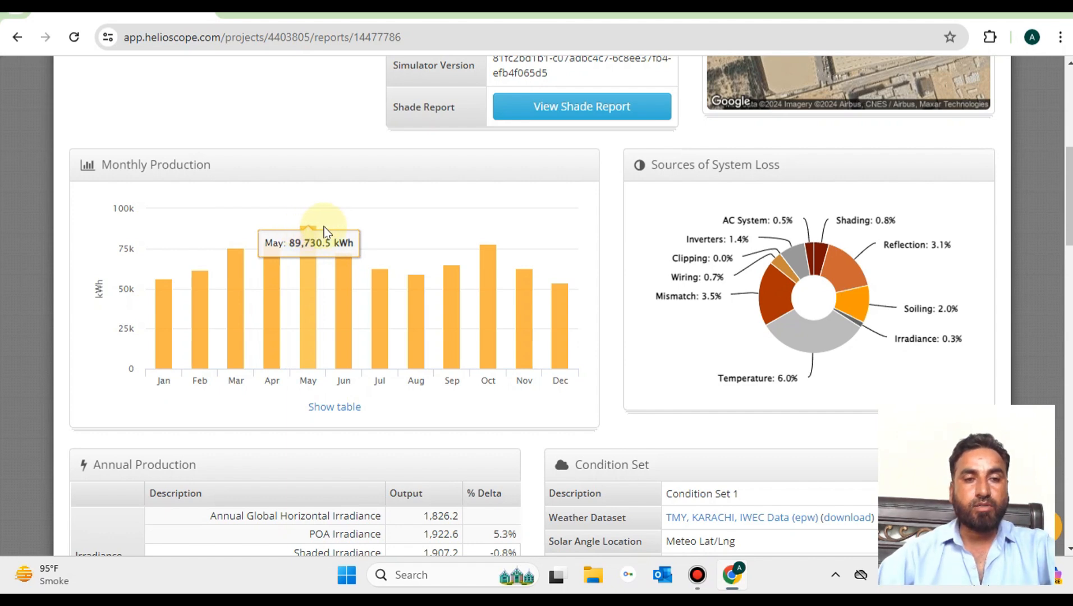
{"action": "mouse_move", "coordinate": [343, 259]}
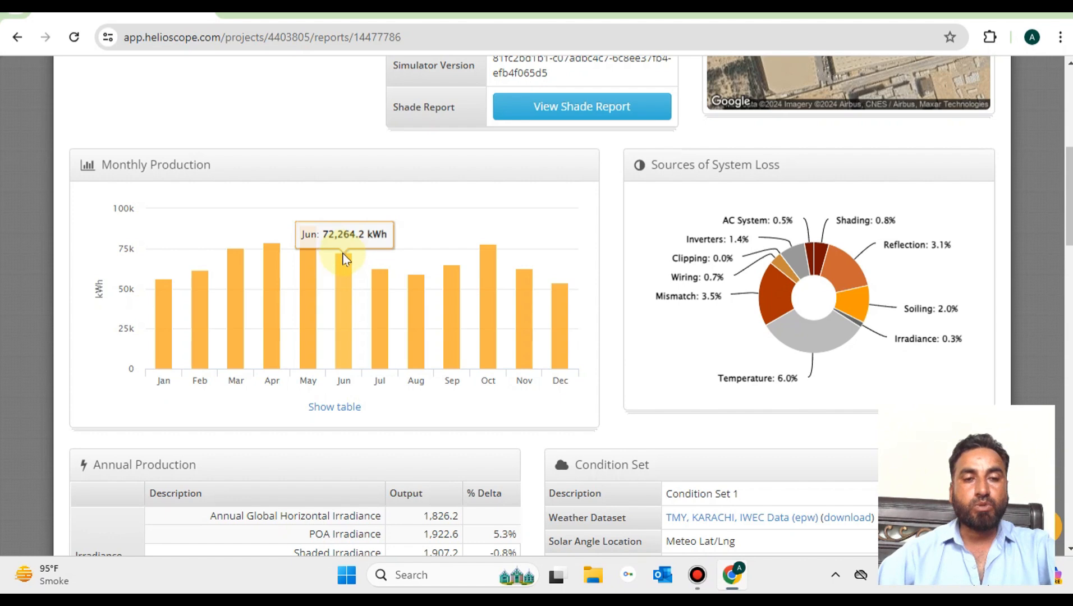
{"action": "mouse_move", "coordinate": [387, 272]}
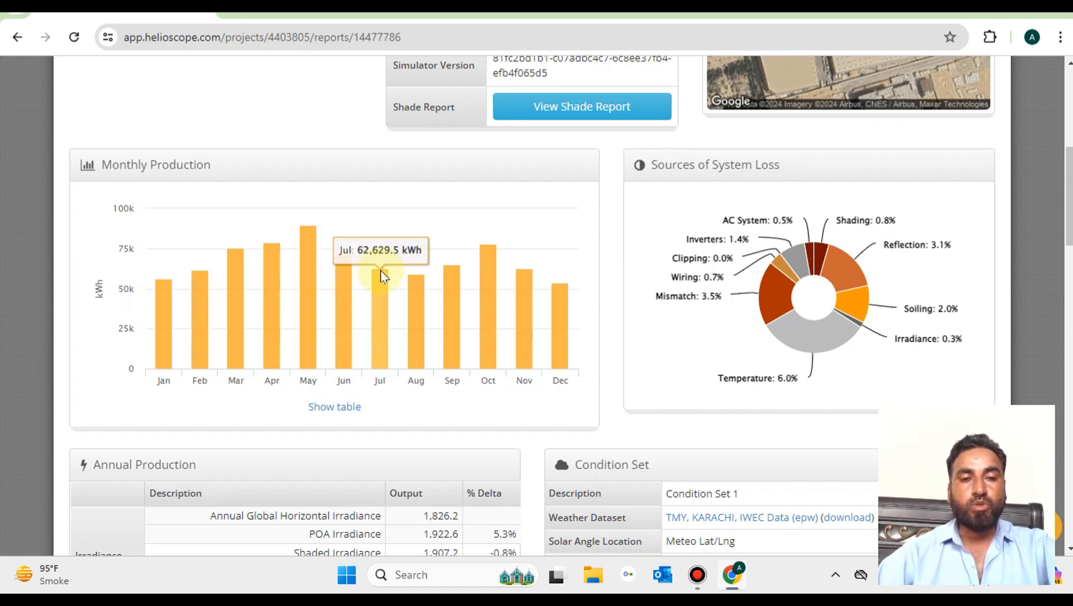
{"action": "mouse_move", "coordinate": [419, 276]}
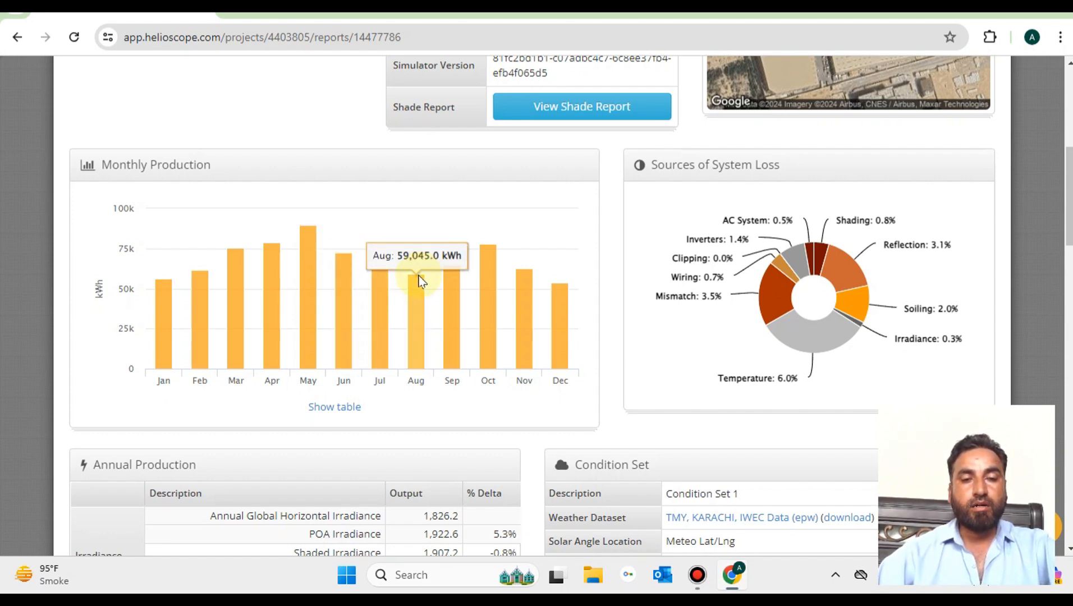
{"action": "mouse_move", "coordinate": [465, 268]}
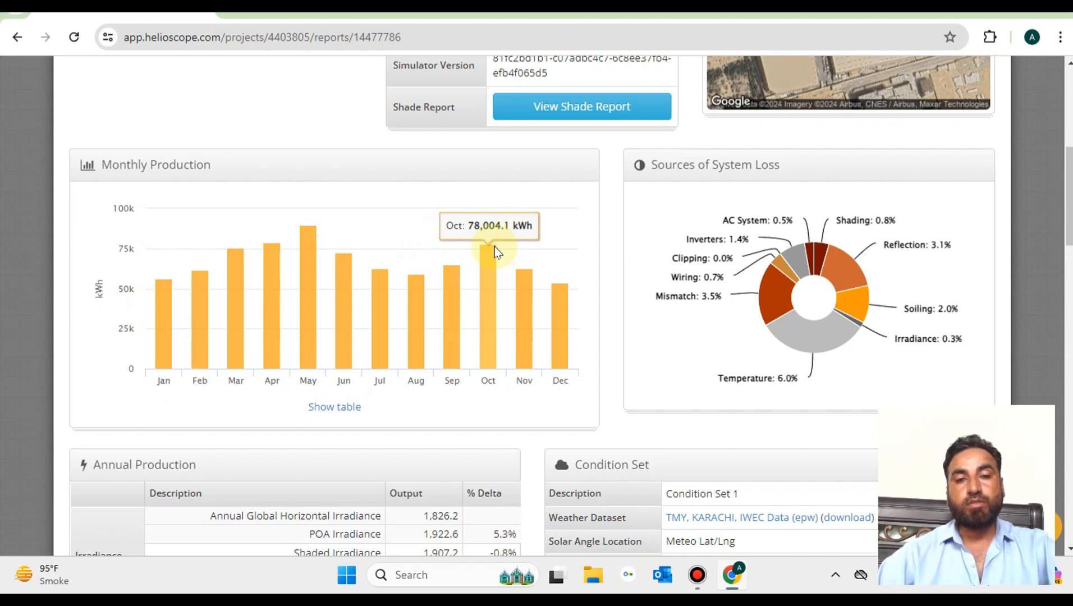
{"action": "mouse_move", "coordinate": [524, 270]}
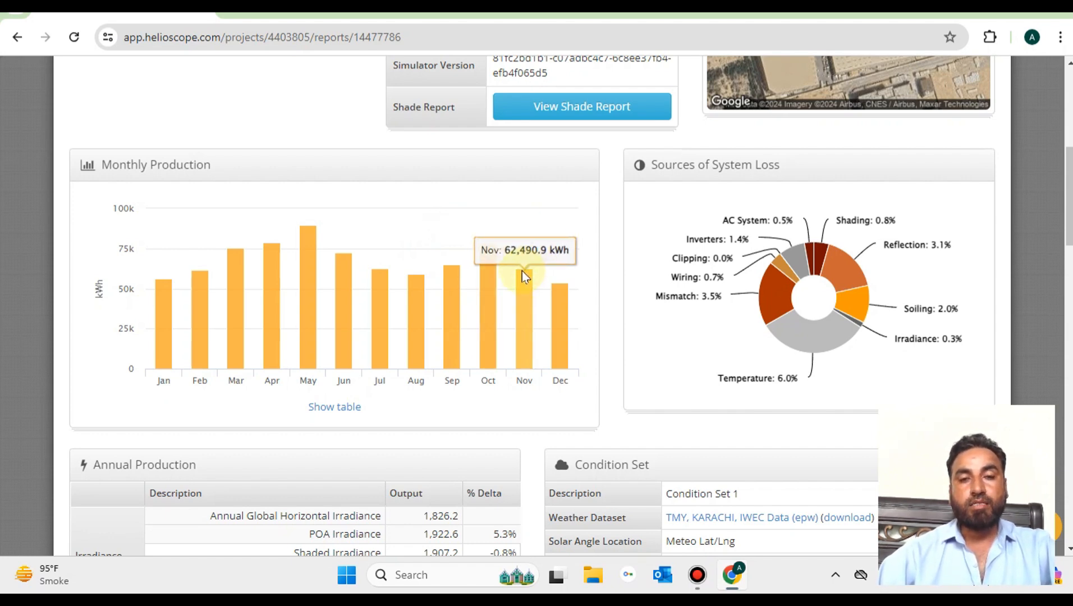
{"action": "mouse_move", "coordinate": [554, 289]}
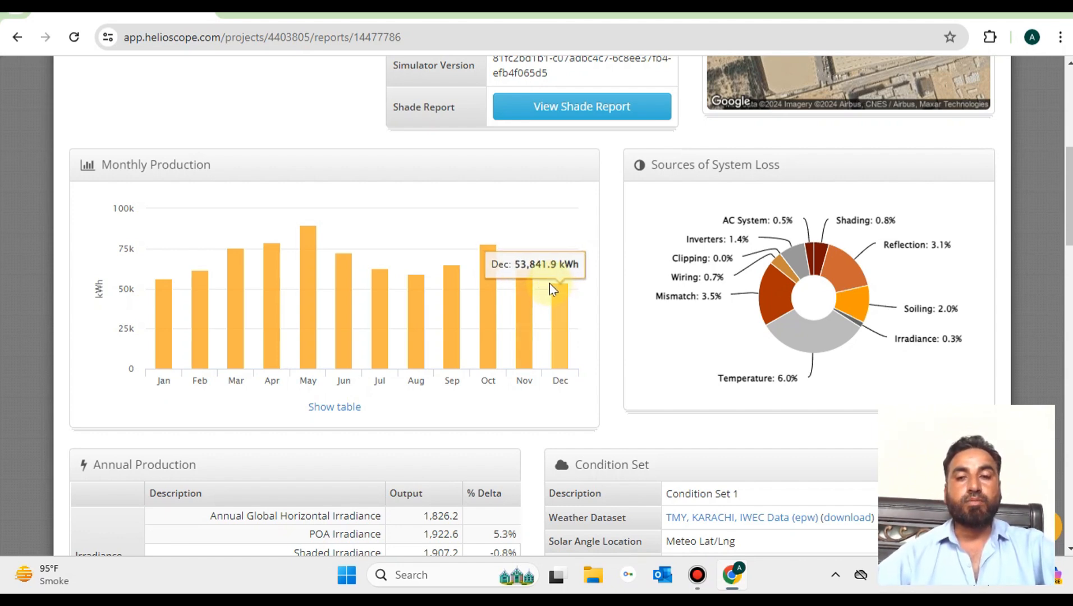
{"action": "mouse_move", "coordinate": [880, 264]}
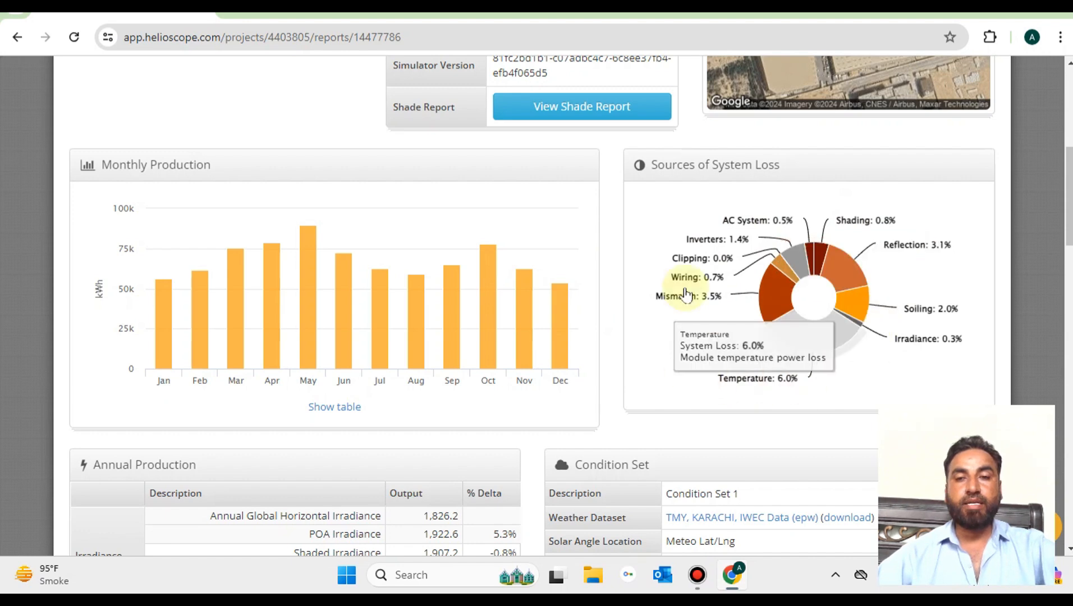
{"action": "mouse_move", "coordinate": [783, 401]}
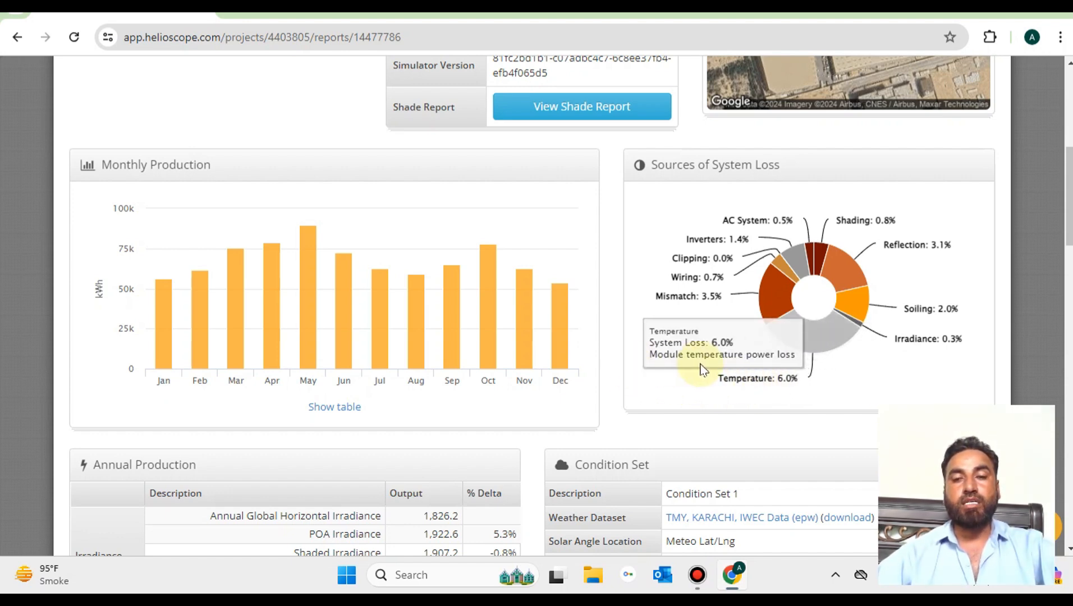
Step: Review the report's annual production, condition set, components, wiring zones, field segments and detailed layout, and return to the system metrics
{"action": "scroll", "coordinate": [696, 356], "scroll_direction": "down", "scroll_amount": 5}
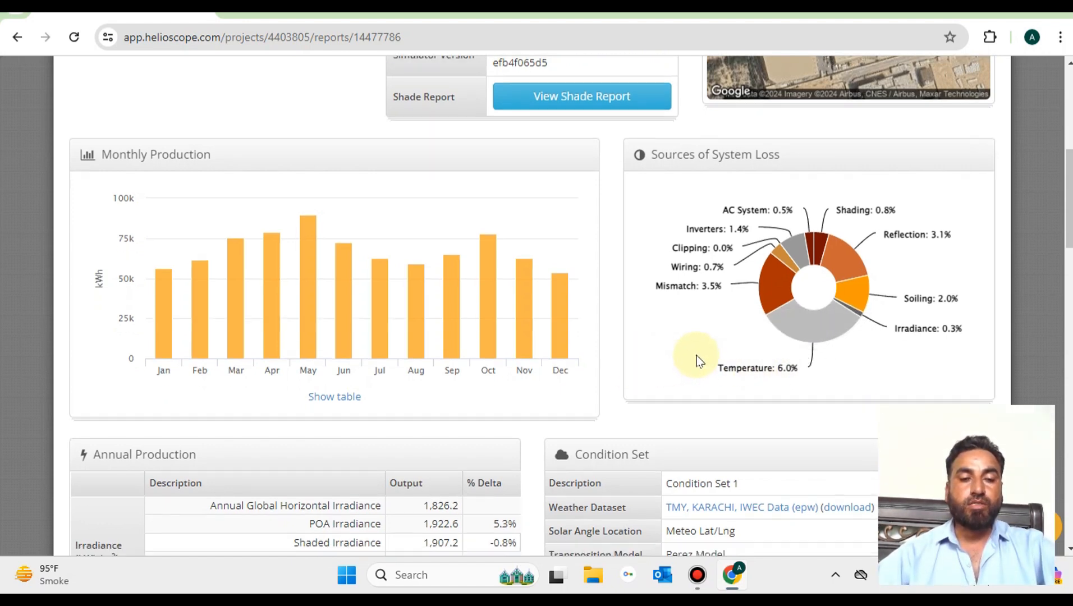
{"action": "scroll", "coordinate": [696, 357], "scroll_direction": "down", "scroll_amount": 6}
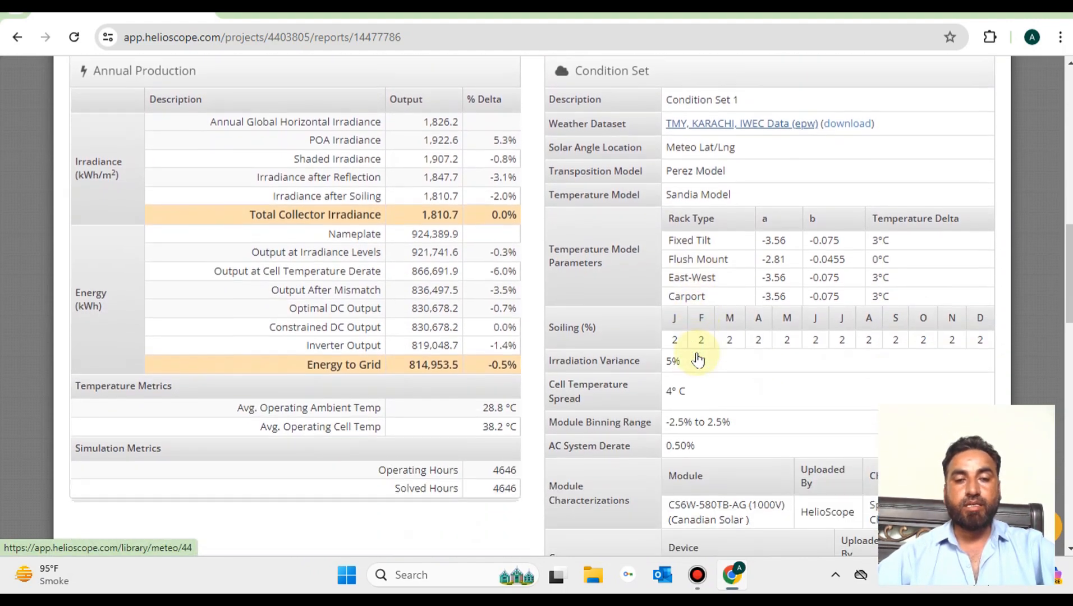
{"action": "scroll", "coordinate": [698, 351], "scroll_direction": "down", "scroll_amount": 10}
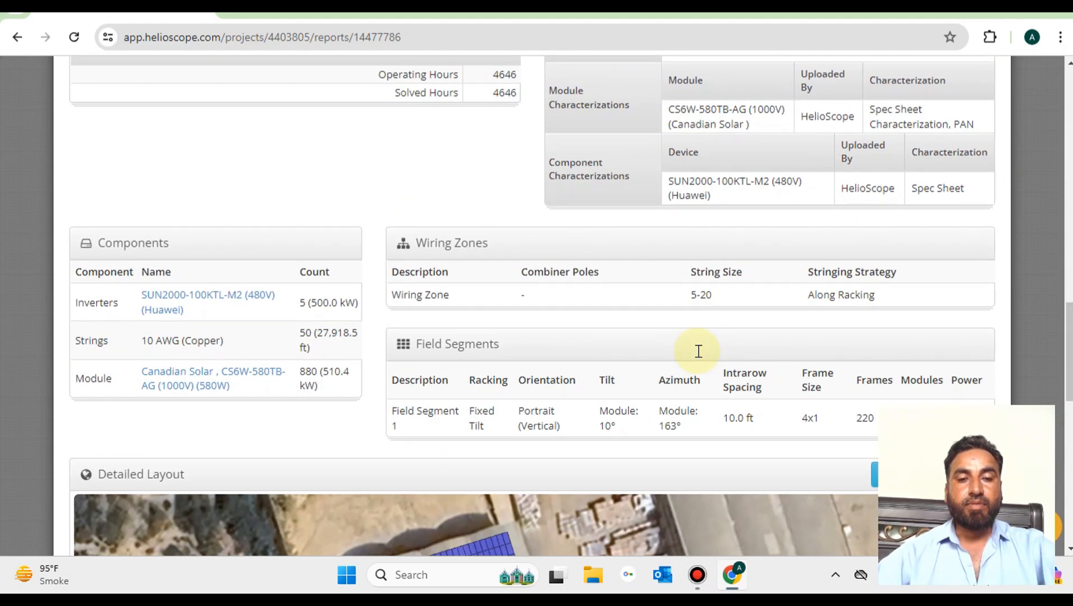
{"action": "scroll", "coordinate": [698, 348], "scroll_direction": "up", "scroll_amount": 3}
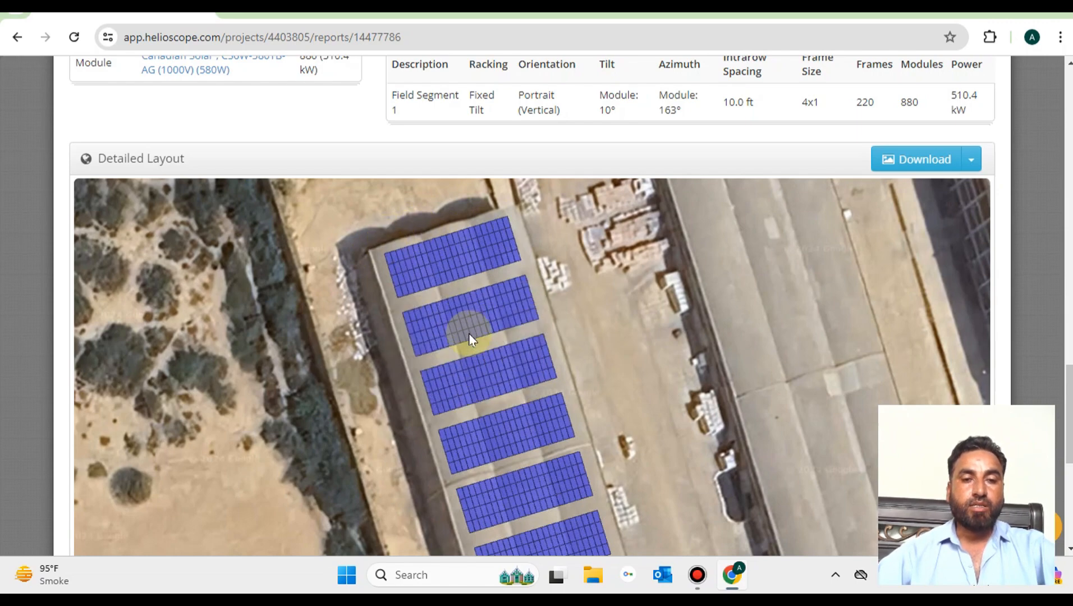
{"action": "scroll", "coordinate": [486, 377], "scroll_direction": "down", "scroll_amount": 7}
{"action": "scroll", "coordinate": [533, 393], "scroll_direction": "up", "scroll_amount": 20}
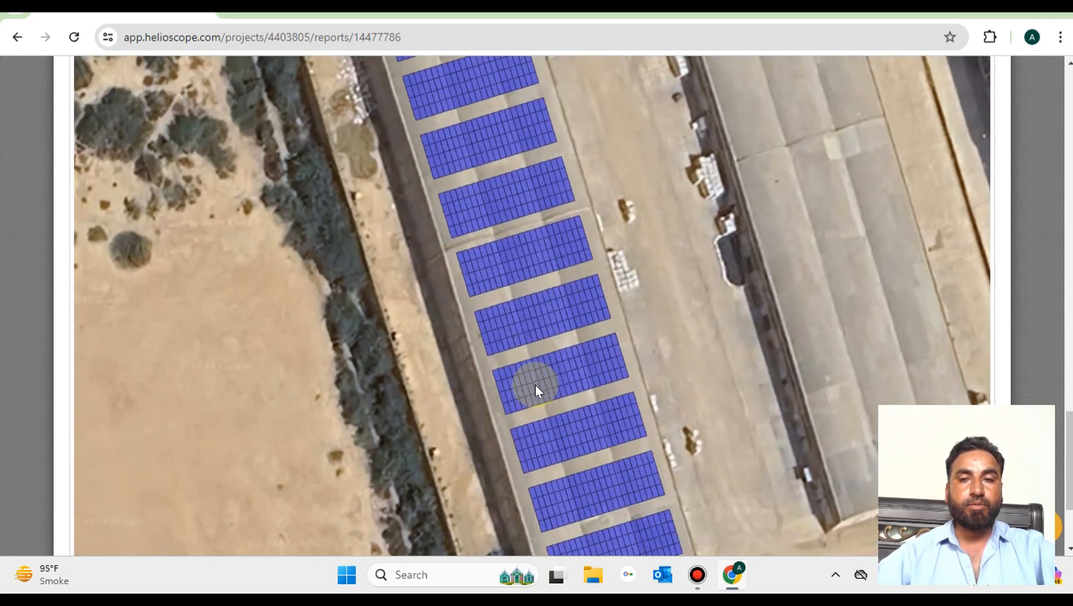
{"action": "scroll", "coordinate": [680, 446], "scroll_direction": "up", "scroll_amount": 3}
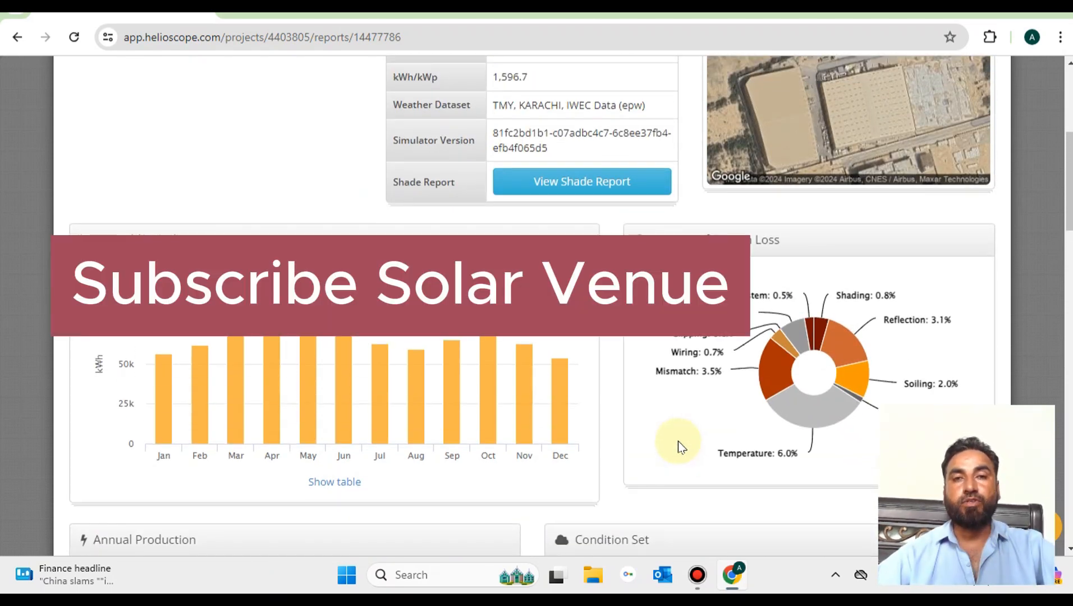
{"action": "scroll", "coordinate": [679, 443], "scroll_direction": "up", "scroll_amount": 6}
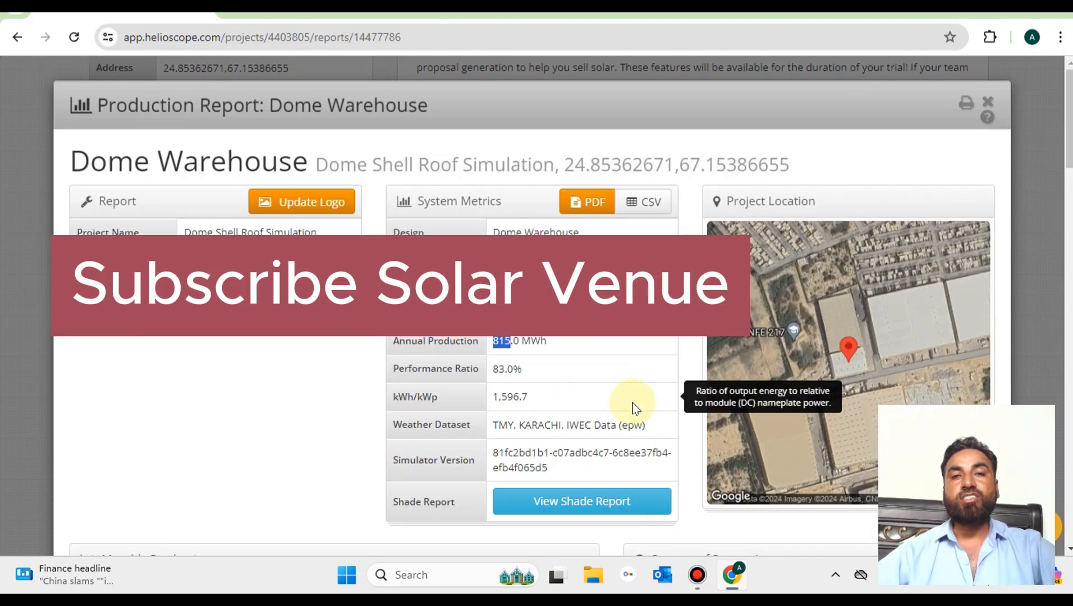